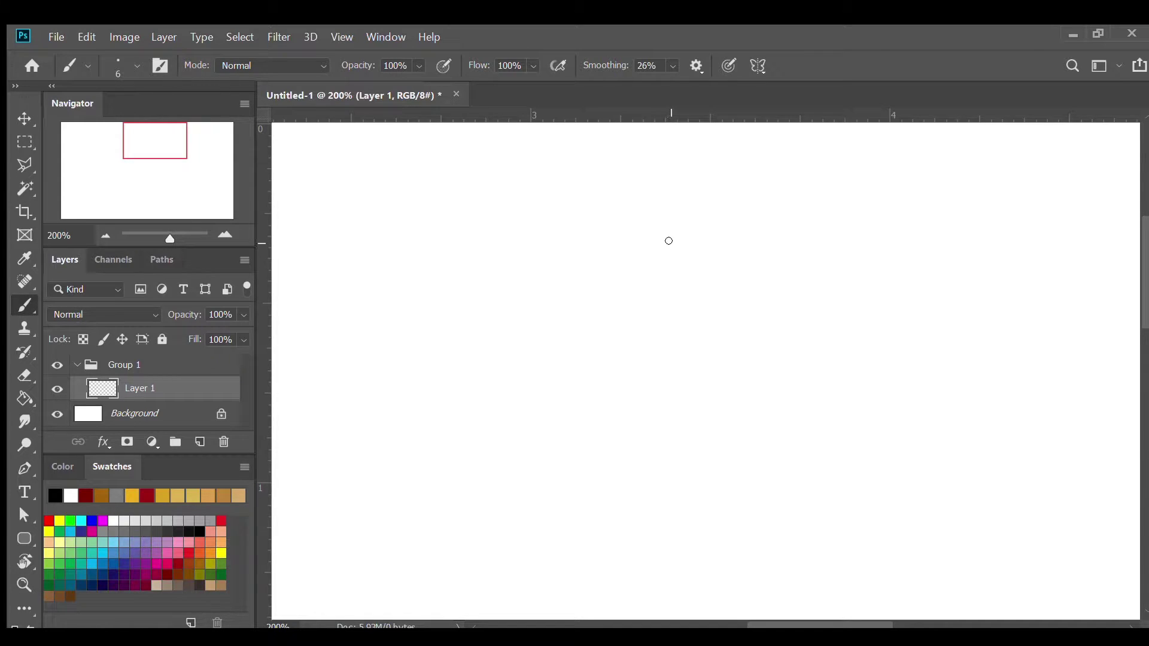
Draw the mask outline with a pointed top and a small side tab on Layer 1, and add two slanted oval eyes
{"action": "mouse_move", "coordinate": [670, 239]}
{"action": "left_mouse_down"}
{"action": "mouse_move", "coordinate": [644, 267]}
{"action": "mouse_move", "coordinate": [678, 243]}
{"action": "mouse_move", "coordinate": [709, 273]}
{"action": "left_mouse_up"}
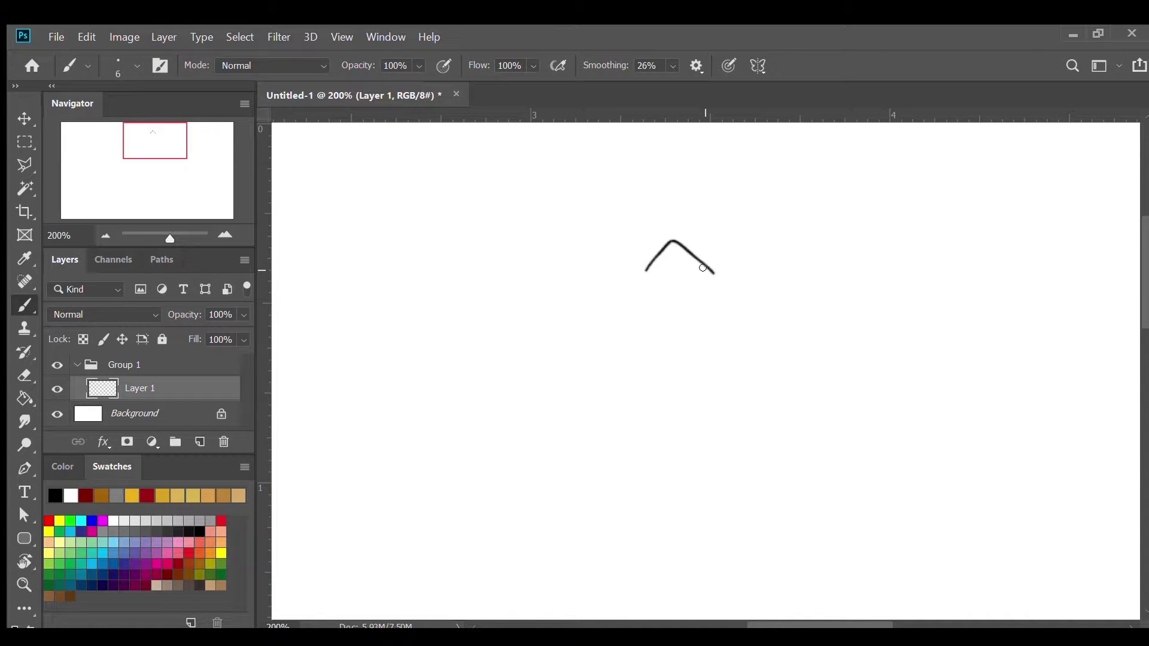
{"action": "left_click_drag", "start_coordinate": [644, 270], "coordinate": [641, 275]}
{"action": "mouse_move", "coordinate": [643, 270]}
{"action": "left_mouse_down"}
{"action": "mouse_move", "coordinate": [604, 301]}
{"action": "mouse_move", "coordinate": [602, 350]}
{"action": "left_mouse_up"}
{"action": "mouse_move", "coordinate": [599, 351]}
{"action": "left_mouse_down"}
{"action": "mouse_move", "coordinate": [595, 417]}
{"action": "mouse_move", "coordinate": [624, 443]}
{"action": "mouse_move", "coordinate": [651, 444]}
{"action": "left_mouse_up"}
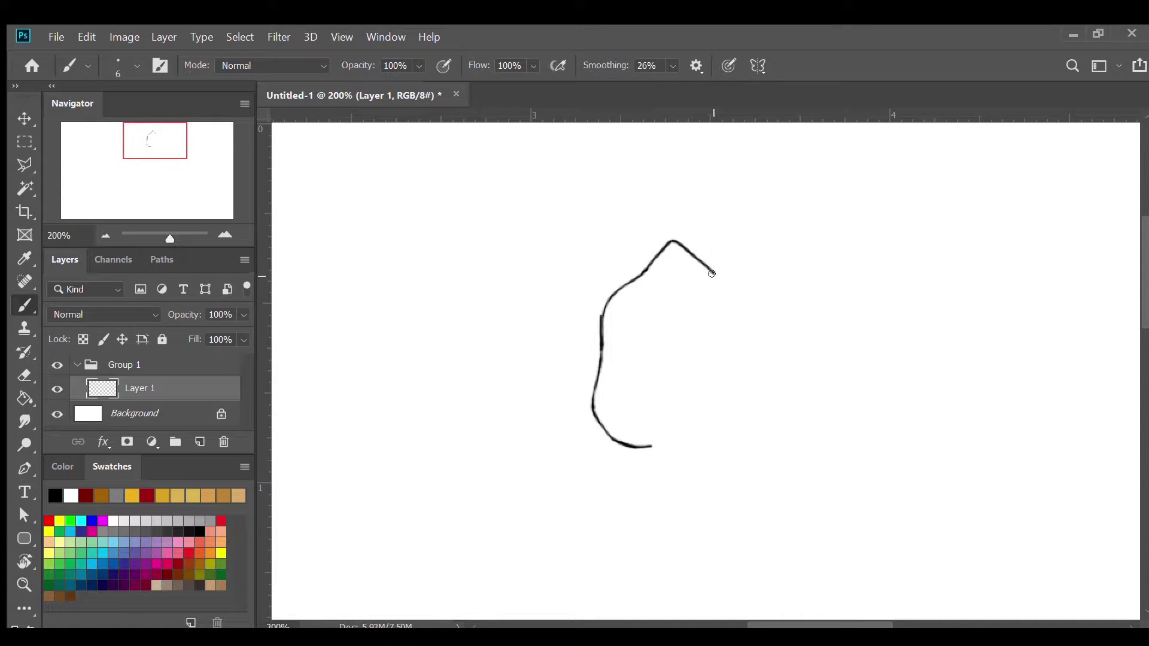
{"action": "left_click_drag", "start_coordinate": [711, 271], "coordinate": [717, 279]}
{"action": "mouse_move", "coordinate": [715, 277]}
{"action": "left_mouse_down"}
{"action": "mouse_move", "coordinate": [736, 270]}
{"action": "mouse_move", "coordinate": [727, 290]}
{"action": "left_mouse_up"}
{"action": "mouse_move", "coordinate": [728, 292]}
{"action": "left_mouse_down"}
{"action": "mouse_move", "coordinate": [749, 368]}
{"action": "mouse_move", "coordinate": [723, 418]}
{"action": "mouse_move", "coordinate": [681, 445]}
{"action": "mouse_move", "coordinate": [626, 440]}
{"action": "left_mouse_up"}
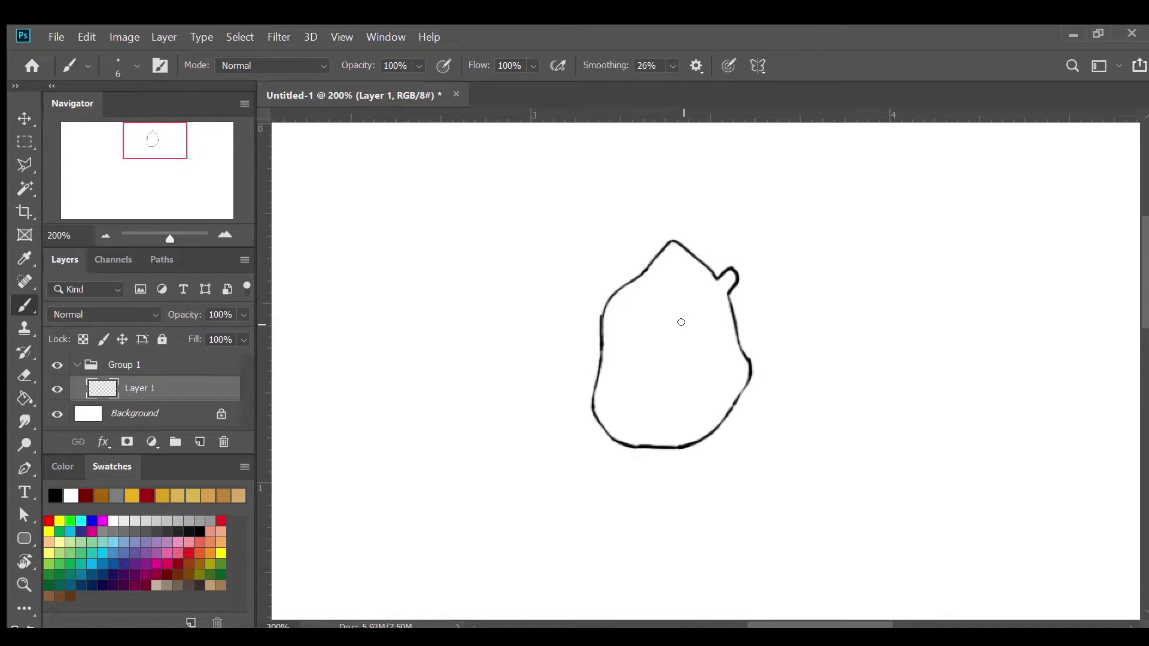
{"action": "mouse_move", "coordinate": [682, 323]}
{"action": "left_mouse_down"}
{"action": "mouse_move", "coordinate": [699, 306]}
{"action": "mouse_move", "coordinate": [720, 313]}
{"action": "mouse_move", "coordinate": [693, 340]}
{"action": "mouse_move", "coordinate": [675, 333]}
{"action": "mouse_move", "coordinate": [688, 310]}
{"action": "left_mouse_up"}
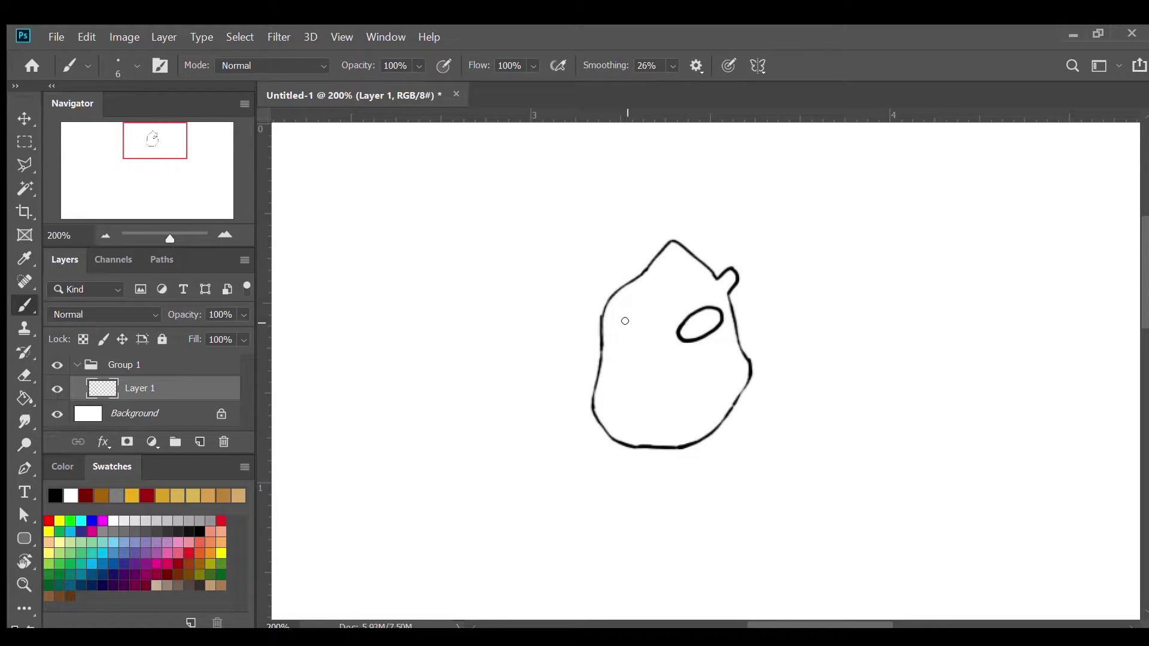
{"action": "mouse_move", "coordinate": [617, 319]}
{"action": "left_mouse_down"}
{"action": "mouse_move", "coordinate": [648, 325]}
{"action": "mouse_move", "coordinate": [656, 338]}
{"action": "mouse_move", "coordinate": [635, 345]}
{"action": "mouse_move", "coordinate": [612, 333]}
{"action": "mouse_move", "coordinate": [621, 317]}
{"action": "left_mouse_up"}
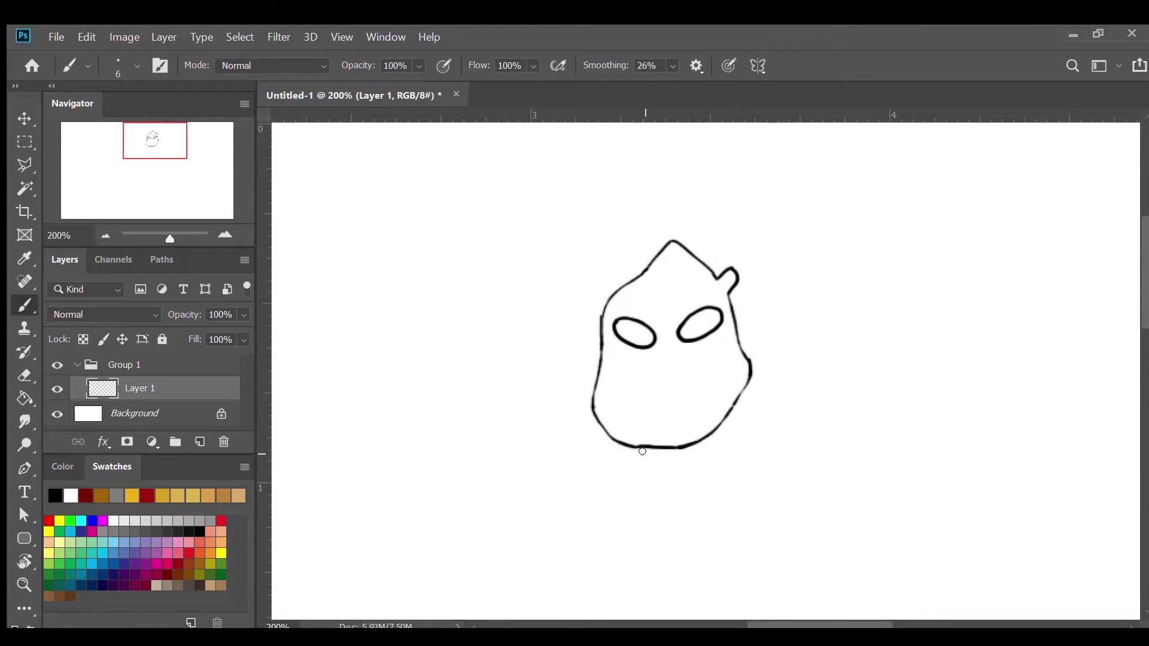
Draw the rounded hood around the mask, with its lower edge overlapping in a narrow fold beneath the chin
{"action": "mouse_move", "coordinate": [643, 451]}
{"action": "left_mouse_down"}
{"action": "mouse_move", "coordinate": [606, 445]}
{"action": "mouse_move", "coordinate": [586, 419]}
{"action": "mouse_move", "coordinate": [590, 296]}
{"action": "left_mouse_up"}
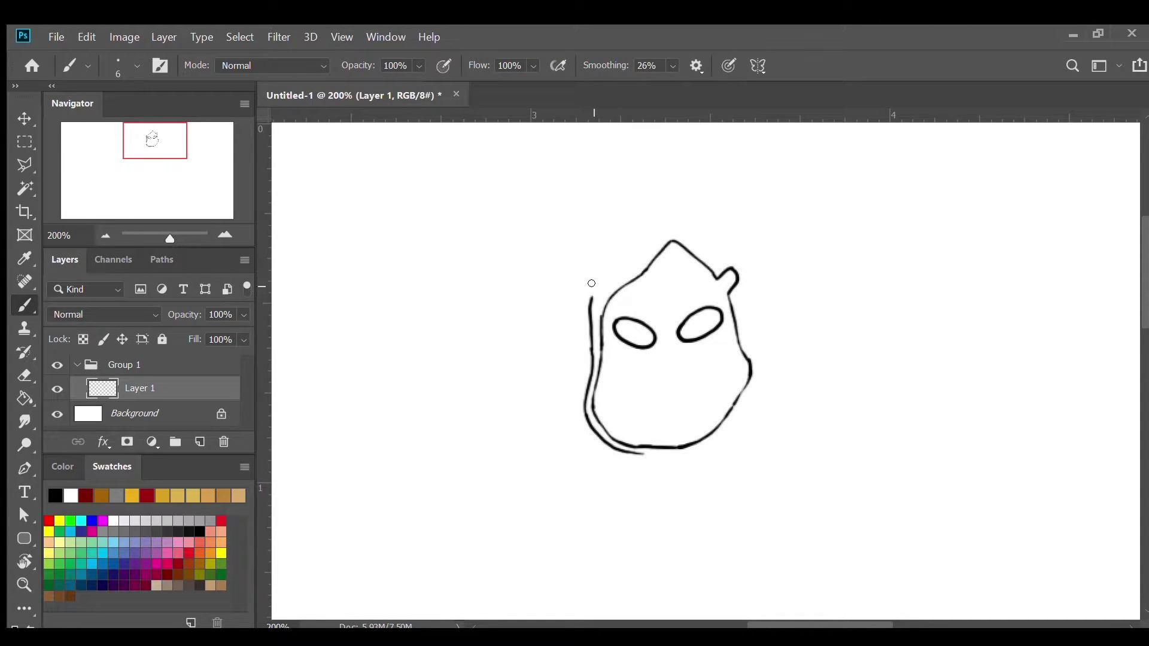
{"action": "mouse_move", "coordinate": [591, 296]}
{"action": "left_mouse_down"}
{"action": "mouse_move", "coordinate": [599, 244]}
{"action": "mouse_move", "coordinate": [595, 264]}
{"action": "mouse_move", "coordinate": [627, 211]}
{"action": "mouse_move", "coordinate": [687, 185]}
{"action": "mouse_move", "coordinate": [761, 258]}
{"action": "left_mouse_up"}
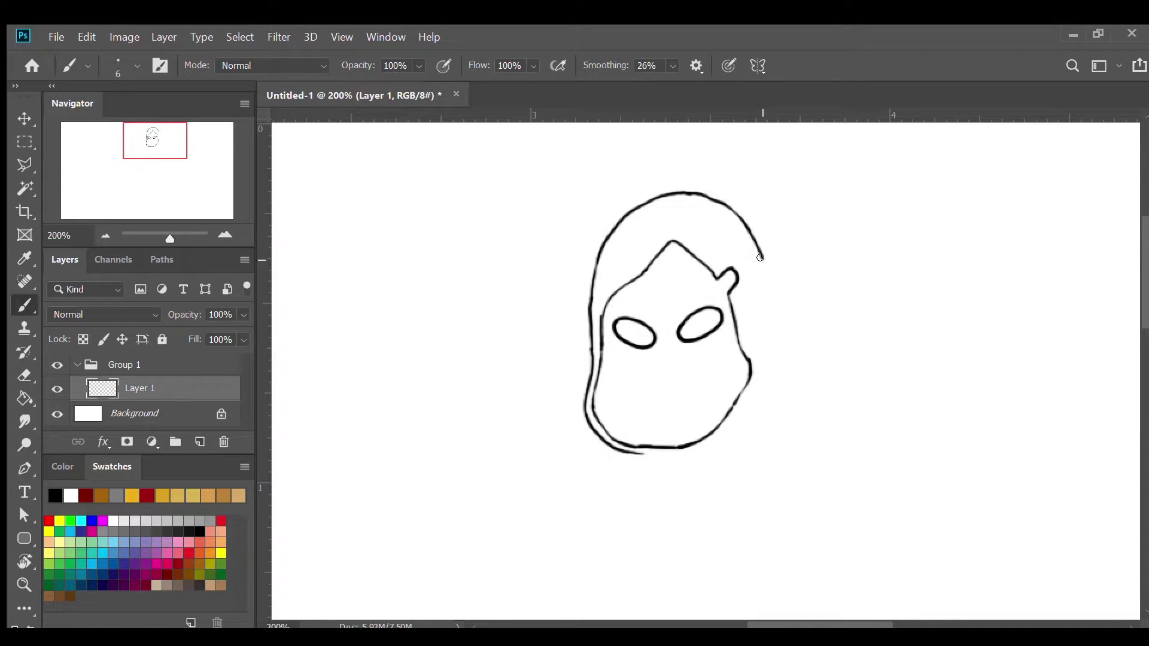
{"action": "left_click_drag", "start_coordinate": [758, 253], "coordinate": [788, 340]}
{"action": "left_click_drag", "start_coordinate": [626, 458], "coordinate": [671, 437]}
{"action": "left_click_drag", "start_coordinate": [628, 458], "coordinate": [628, 465]}
{"action": "mouse_move", "coordinate": [627, 464]}
{"action": "left_mouse_down"}
{"action": "mouse_move", "coordinate": [710, 444]}
{"action": "mouse_move", "coordinate": [763, 389]}
{"action": "left_mouse_up"}
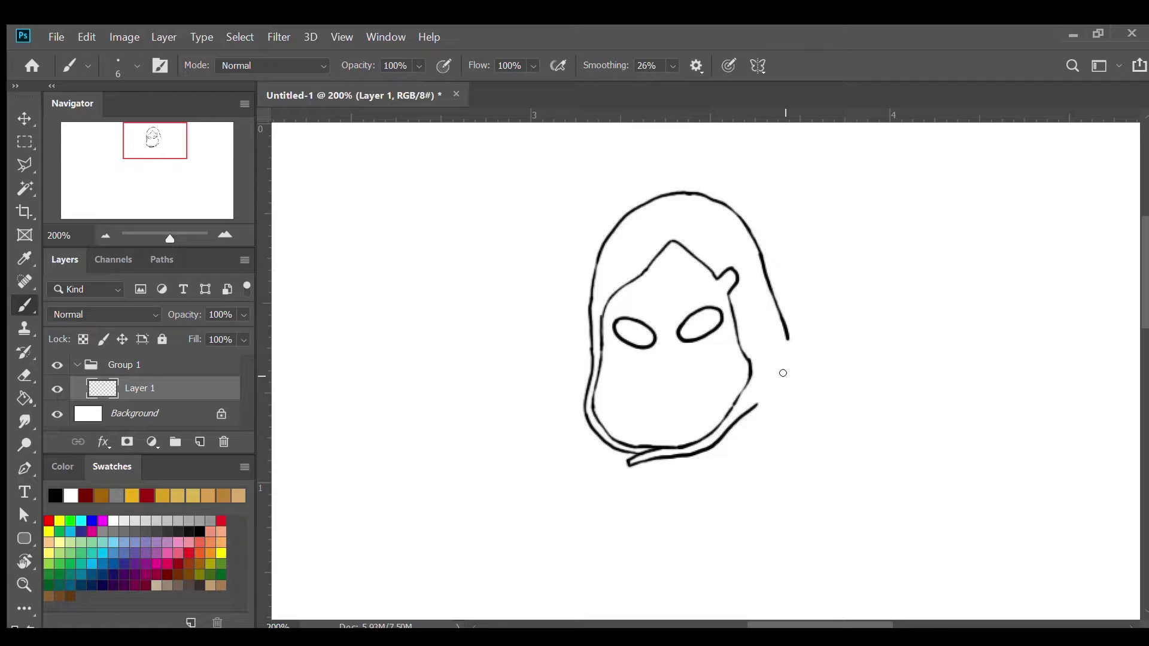
Draw the folded scarf below the hood, narrowing to a pointed tip under the chin
{"action": "scroll", "coordinate": [782, 373], "scroll_direction": "down", "scroll_amount": 1}
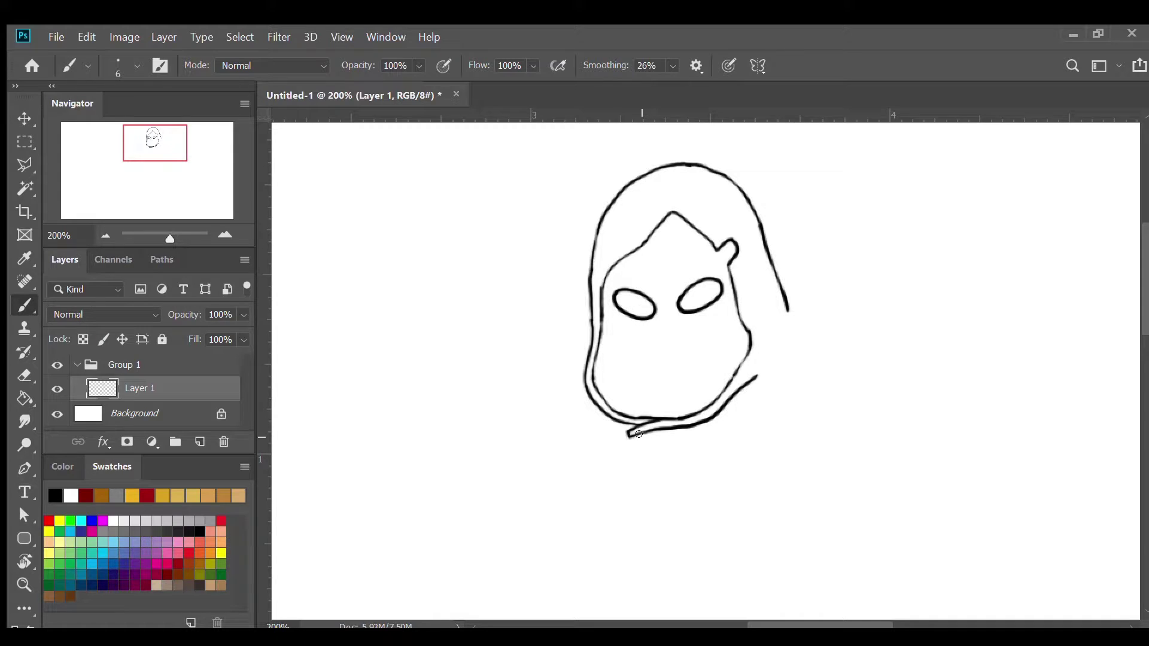
{"action": "mouse_move", "coordinate": [635, 432]}
{"action": "left_mouse_down"}
{"action": "mouse_move", "coordinate": [677, 436]}
{"action": "mouse_move", "coordinate": [660, 452]}
{"action": "mouse_move", "coordinate": [680, 445]}
{"action": "mouse_move", "coordinate": [741, 381]}
{"action": "left_mouse_up"}
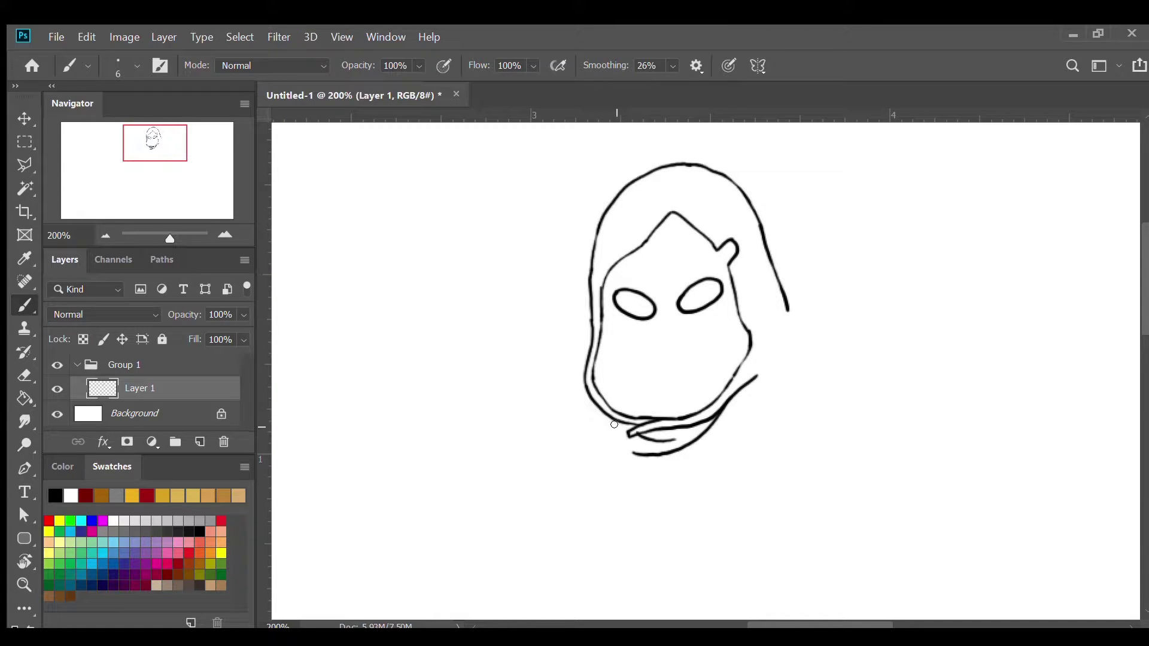
{"action": "mouse_move", "coordinate": [608, 415]}
{"action": "left_mouse_down"}
{"action": "mouse_move", "coordinate": [616, 467]}
{"action": "mouse_move", "coordinate": [639, 496]}
{"action": "mouse_move", "coordinate": [690, 474]}
{"action": "mouse_move", "coordinate": [741, 412]}
{"action": "left_mouse_up"}
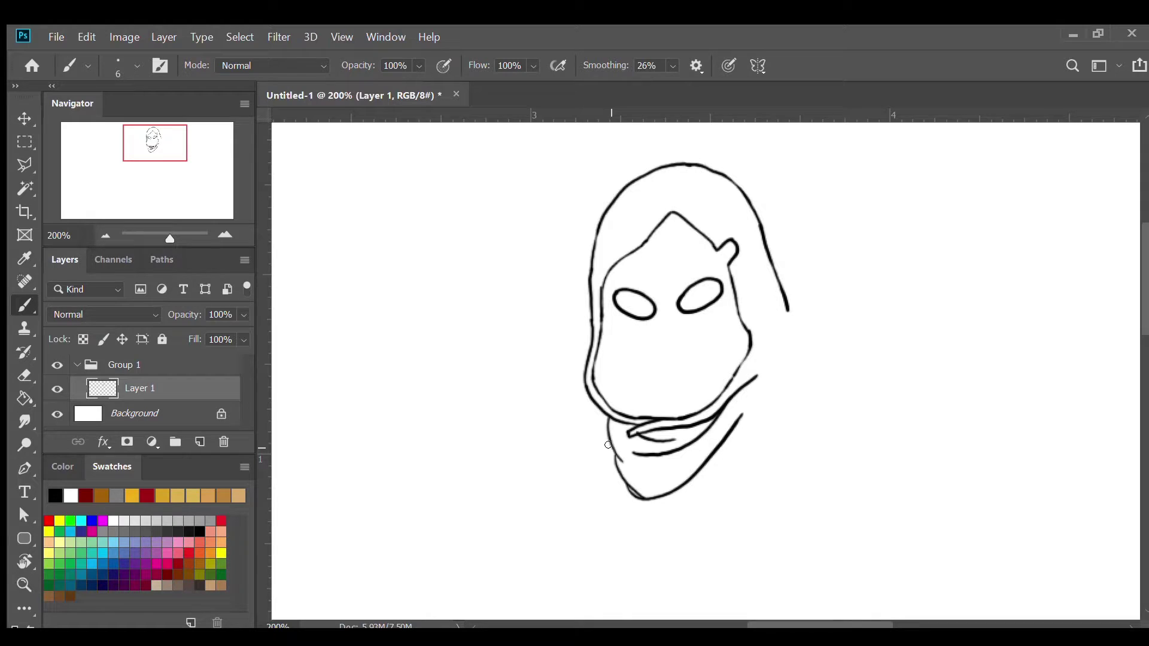
{"action": "left_click_drag", "start_coordinate": [608, 445], "coordinate": [635, 555]}
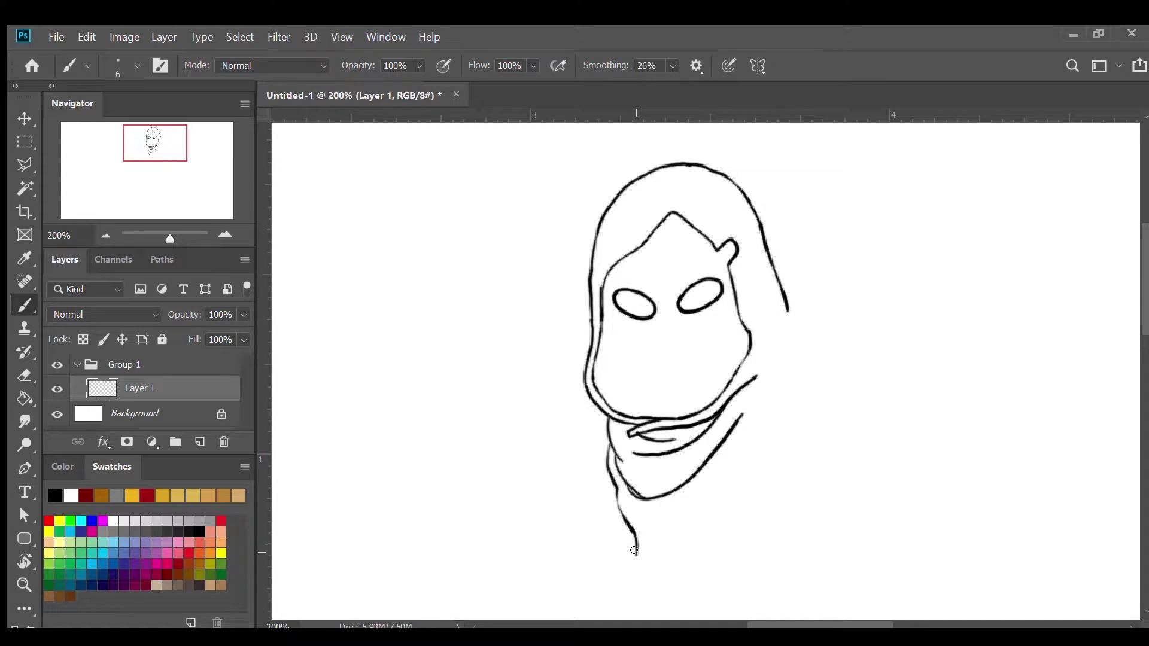
{"action": "mouse_move", "coordinate": [635, 554]}
{"action": "left_mouse_down"}
{"action": "mouse_move", "coordinate": [712, 470]}
{"action": "mouse_move", "coordinate": [759, 391]}
{"action": "left_mouse_up"}
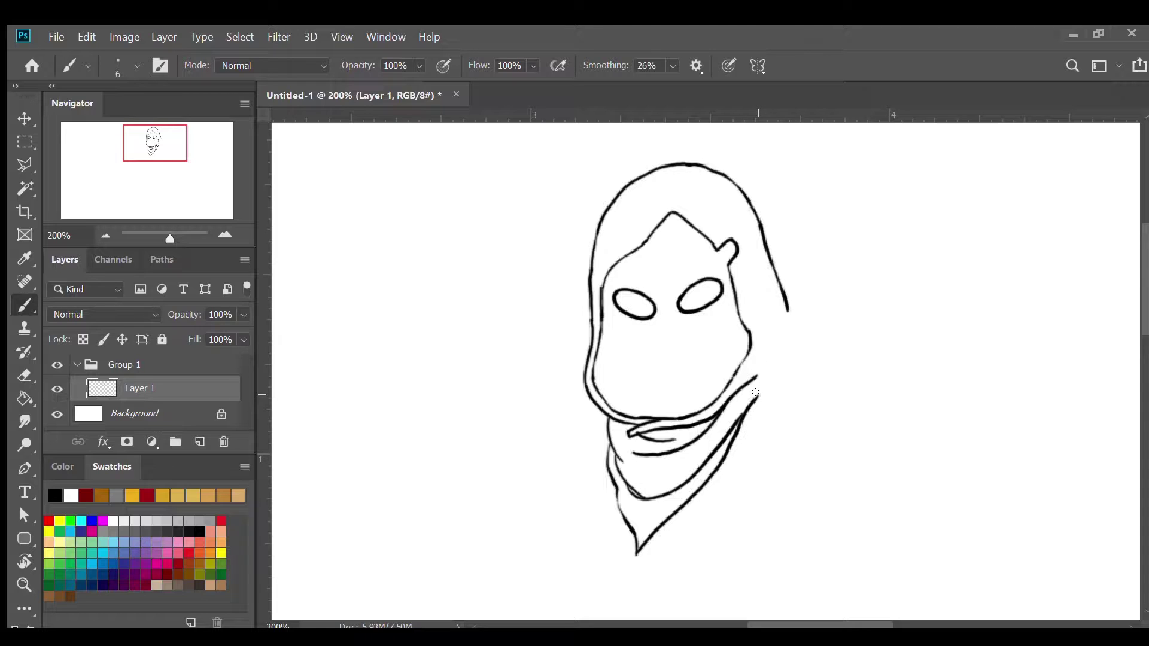
Draw a short notched feather with a centre line beside the upper right end of the scarf
{"action": "left_click_drag", "start_coordinate": [755, 392], "coordinate": [770, 372]}
{"action": "mouse_move", "coordinate": [770, 373]}
{"action": "left_mouse_down"}
{"action": "mouse_move", "coordinate": [785, 368]}
{"action": "mouse_move", "coordinate": [784, 384]}
{"action": "left_mouse_up"}
{"action": "left_click_drag", "start_coordinate": [795, 373], "coordinate": [821, 414]}
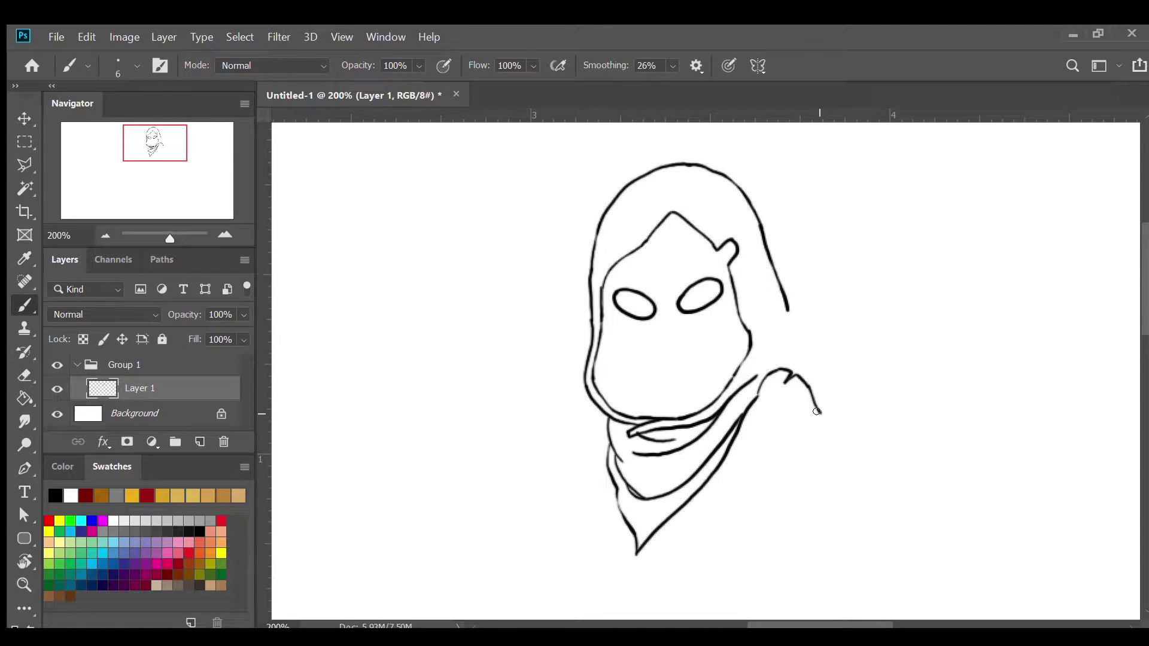
{"action": "mouse_move", "coordinate": [817, 413]}
{"action": "left_mouse_down"}
{"action": "mouse_move", "coordinate": [776, 413]}
{"action": "mouse_move", "coordinate": [776, 402]}
{"action": "mouse_move", "coordinate": [772, 412]}
{"action": "mouse_move", "coordinate": [756, 392]}
{"action": "mouse_move", "coordinate": [781, 375]}
{"action": "left_mouse_up"}
{"action": "left_click_drag", "start_coordinate": [758, 385], "coordinate": [819, 411]}
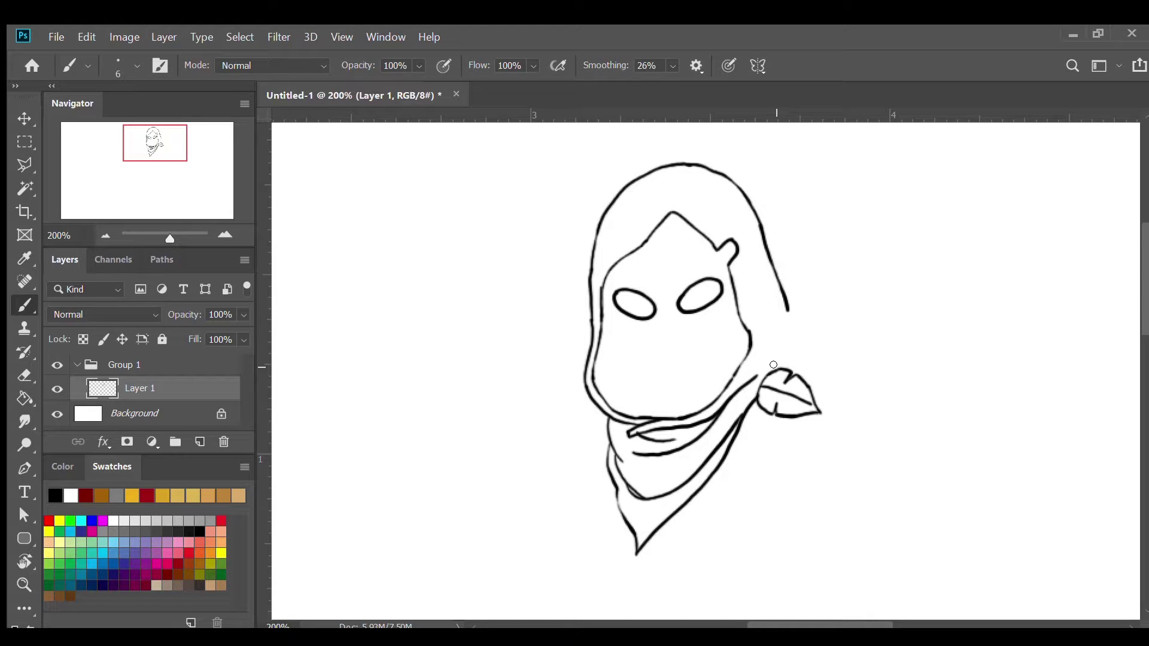
Draw a longer notched feather with a centre line just above the first one, pointing outward to the right
{"action": "left_click_drag", "start_coordinate": [773, 368], "coordinate": [798, 335]}
{"action": "mouse_move", "coordinate": [787, 338]}
{"action": "left_mouse_down"}
{"action": "mouse_move", "coordinate": [824, 338]}
{"action": "mouse_move", "coordinate": [825, 351]}
{"action": "mouse_move", "coordinate": [829, 338]}
{"action": "left_mouse_up"}
{"action": "left_click_drag", "start_coordinate": [829, 341], "coordinate": [872, 375]}
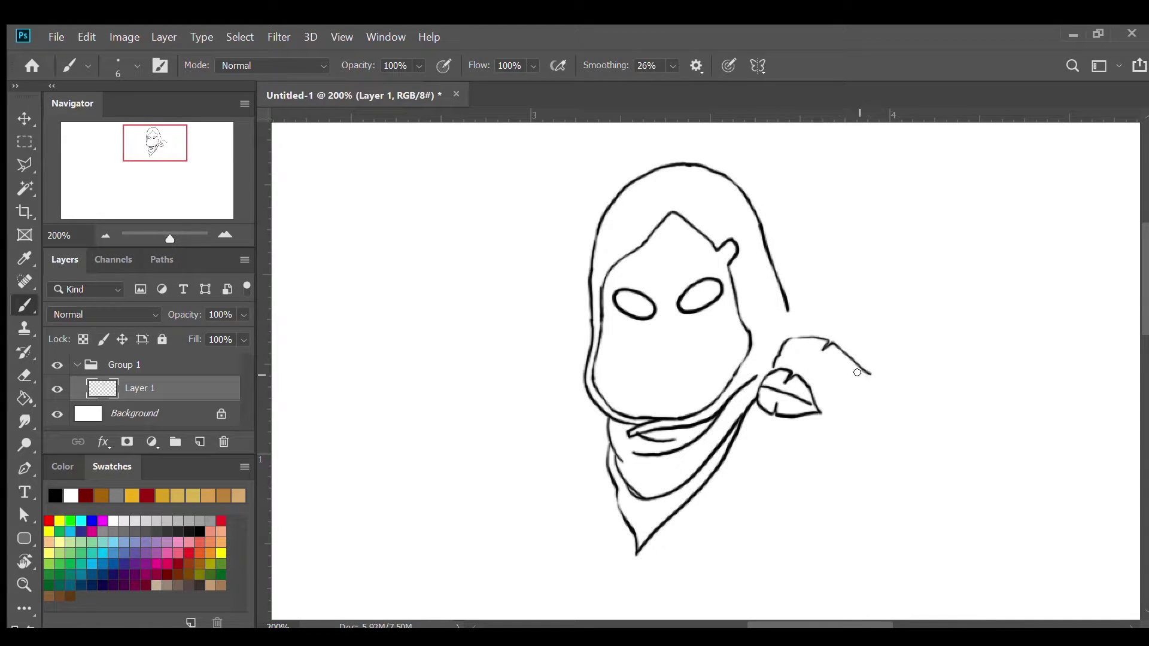
{"action": "mouse_move", "coordinate": [777, 365]}
{"action": "left_mouse_down"}
{"action": "mouse_move", "coordinate": [808, 375]}
{"action": "mouse_move", "coordinate": [818, 366]}
{"action": "mouse_move", "coordinate": [815, 379]}
{"action": "mouse_move", "coordinate": [873, 375]}
{"action": "left_mouse_up"}
{"action": "left_click_drag", "start_coordinate": [778, 350], "coordinate": [855, 368]}
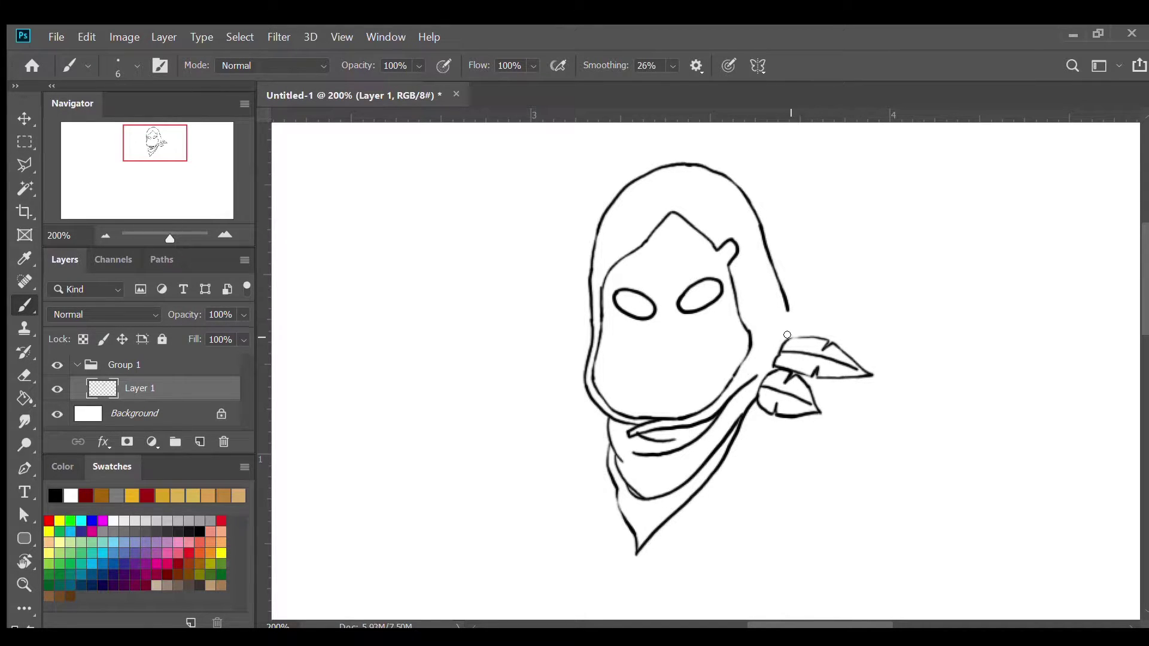
Complete the right-hand feather collar with a long feather, a steep notched one and small overlapping tips up the hood's edge
{"action": "mouse_move", "coordinate": [783, 337]}
{"action": "left_mouse_down"}
{"action": "mouse_move", "coordinate": [794, 314]}
{"action": "mouse_move", "coordinate": [828, 301]}
{"action": "mouse_move", "coordinate": [874, 309]}
{"action": "mouse_move", "coordinate": [828, 326]}
{"action": "mouse_move", "coordinate": [824, 341]}
{"action": "mouse_move", "coordinate": [802, 331]}
{"action": "mouse_move", "coordinate": [865, 312]}
{"action": "left_mouse_up"}
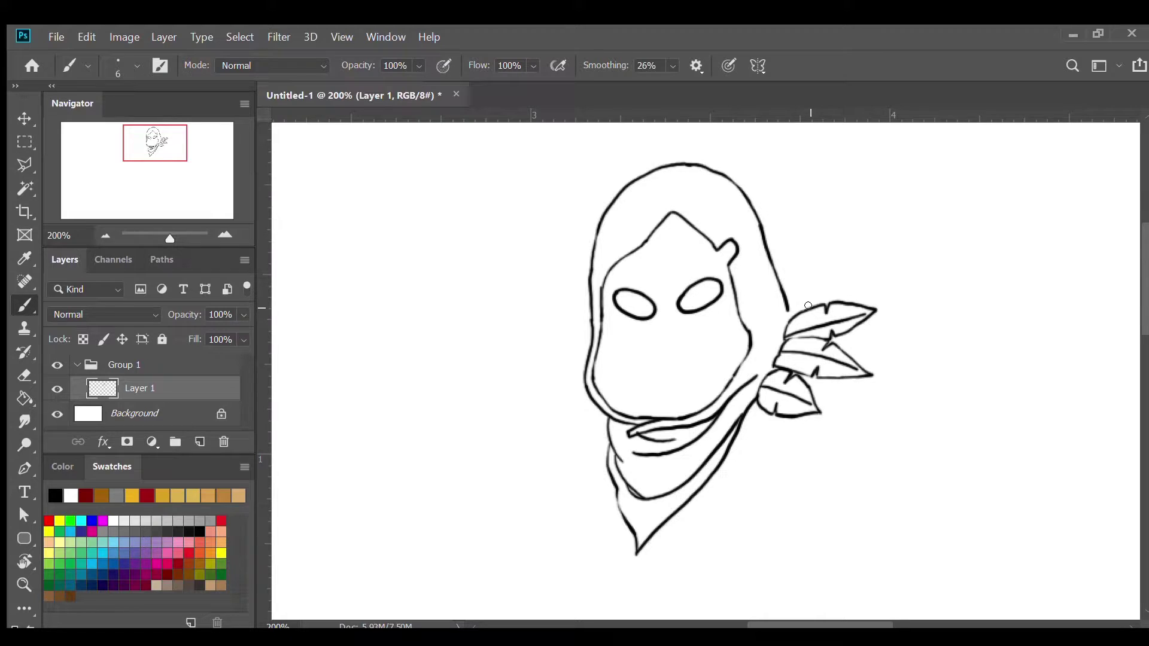
{"action": "mouse_move", "coordinate": [808, 306]}
{"action": "left_mouse_down"}
{"action": "mouse_move", "coordinate": [810, 283]}
{"action": "mouse_move", "coordinate": [820, 288]}
{"action": "mouse_move", "coordinate": [831, 244]}
{"action": "mouse_move", "coordinate": [790, 316]}
{"action": "left_mouse_up"}
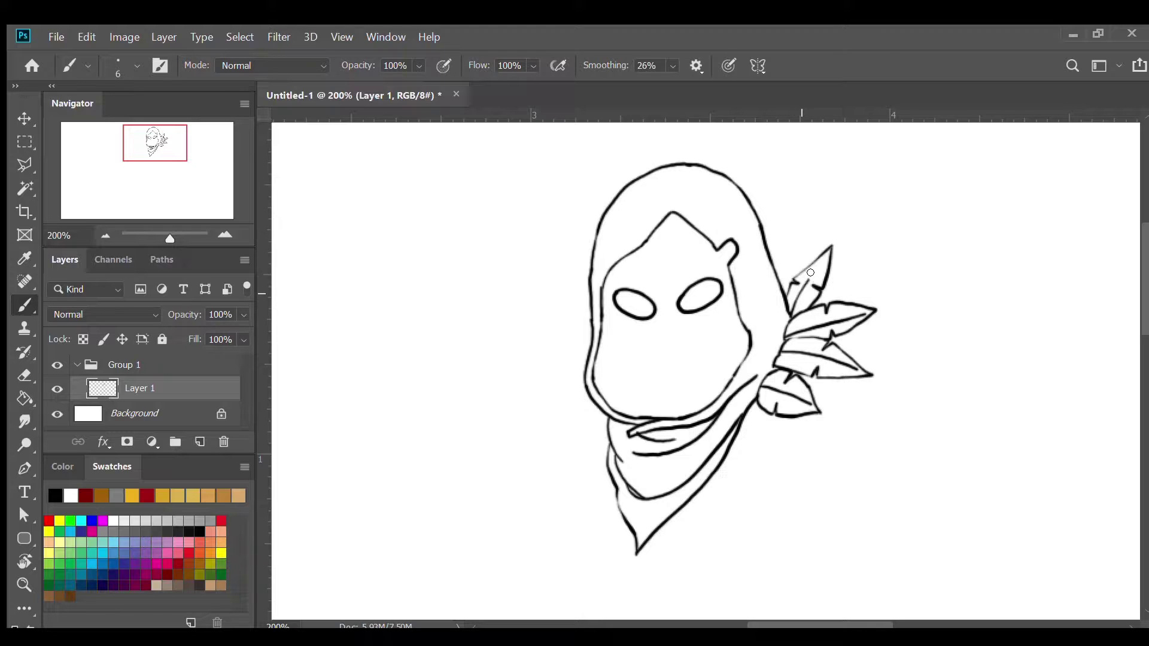
{"action": "mouse_move", "coordinate": [810, 272]}
{"action": "left_mouse_down"}
{"action": "mouse_move", "coordinate": [820, 255]}
{"action": "mouse_move", "coordinate": [799, 257]}
{"action": "mouse_move", "coordinate": [801, 240]}
{"action": "left_mouse_up"}
{"action": "mouse_move", "coordinate": [802, 239]}
{"action": "left_mouse_down"}
{"action": "mouse_move", "coordinate": [772, 267]}
{"action": "mouse_move", "coordinate": [787, 277]}
{"action": "mouse_move", "coordinate": [795, 265]}
{"action": "mouse_move", "coordinate": [774, 270]}
{"action": "mouse_move", "coordinate": [800, 241]}
{"action": "mouse_move", "coordinate": [799, 270]}
{"action": "mouse_move", "coordinate": [800, 254]}
{"action": "mouse_move", "coordinate": [780, 287]}
{"action": "mouse_move", "coordinate": [796, 246]}
{"action": "left_mouse_up"}
{"action": "left_click_drag", "start_coordinate": [777, 263], "coordinate": [779, 239]}
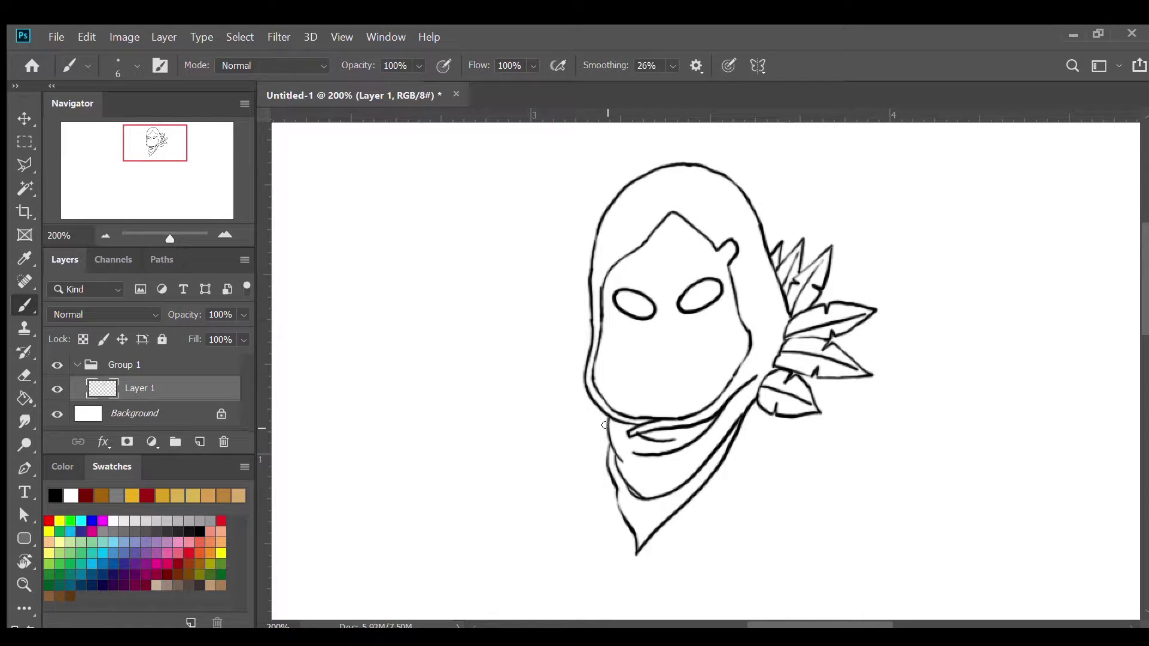
Begin the lowest feather on the left side of the scarf and save the drawing as Untitled-1.psd
{"action": "left_click_drag", "start_coordinate": [606, 429], "coordinate": [587, 426]}
{"action": "key", "text": "ctrl+z"}
{"action": "left_click", "coordinate": [872, 25]}
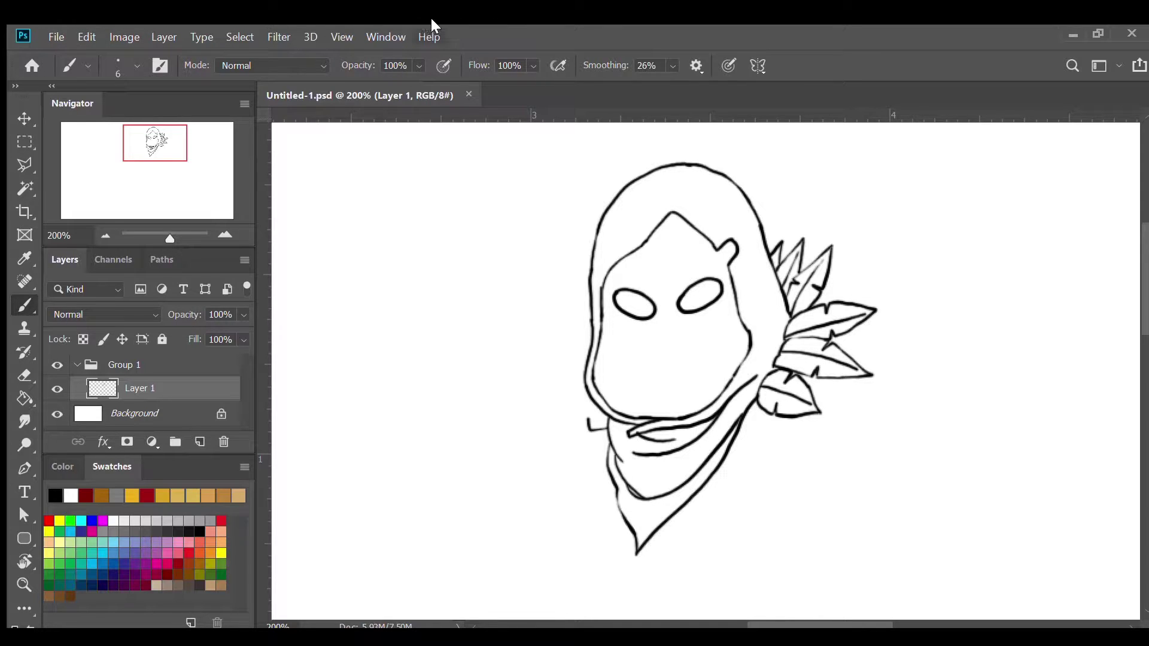
Finish the lowest left feather and draw three more above it along the hood's left edge, ending with a small one
{"action": "left_click", "coordinate": [583, 424]}
{"action": "mouse_move", "coordinate": [584, 425]}
{"action": "left_mouse_down"}
{"action": "mouse_move", "coordinate": [545, 407]}
{"action": "mouse_move", "coordinate": [585, 396]}
{"action": "mouse_move", "coordinate": [579, 410]}
{"action": "mouse_move", "coordinate": [598, 408]}
{"action": "mouse_move", "coordinate": [589, 394]}
{"action": "left_mouse_up"}
{"action": "mouse_move", "coordinate": [574, 395]}
{"action": "left_mouse_down"}
{"action": "mouse_move", "coordinate": [524, 359]}
{"action": "mouse_move", "coordinate": [584, 361]}
{"action": "mouse_move", "coordinate": [536, 364]}
{"action": "mouse_move", "coordinate": [585, 380]}
{"action": "left_mouse_up"}
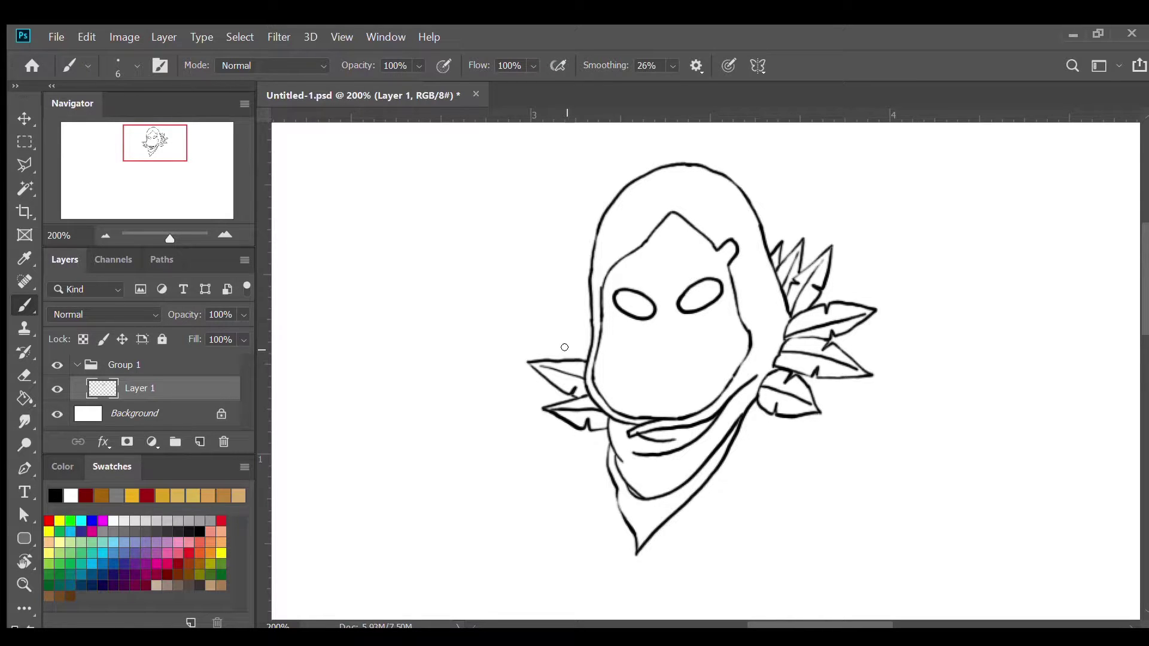
{"action": "mouse_move", "coordinate": [582, 357]}
{"action": "left_mouse_down"}
{"action": "mouse_move", "coordinate": [538, 322]}
{"action": "mouse_move", "coordinate": [593, 325]}
{"action": "mouse_move", "coordinate": [562, 328]}
{"action": "mouse_move", "coordinate": [591, 342]}
{"action": "mouse_move", "coordinate": [559, 290]}
{"action": "mouse_move", "coordinate": [592, 301]}
{"action": "left_mouse_up"}
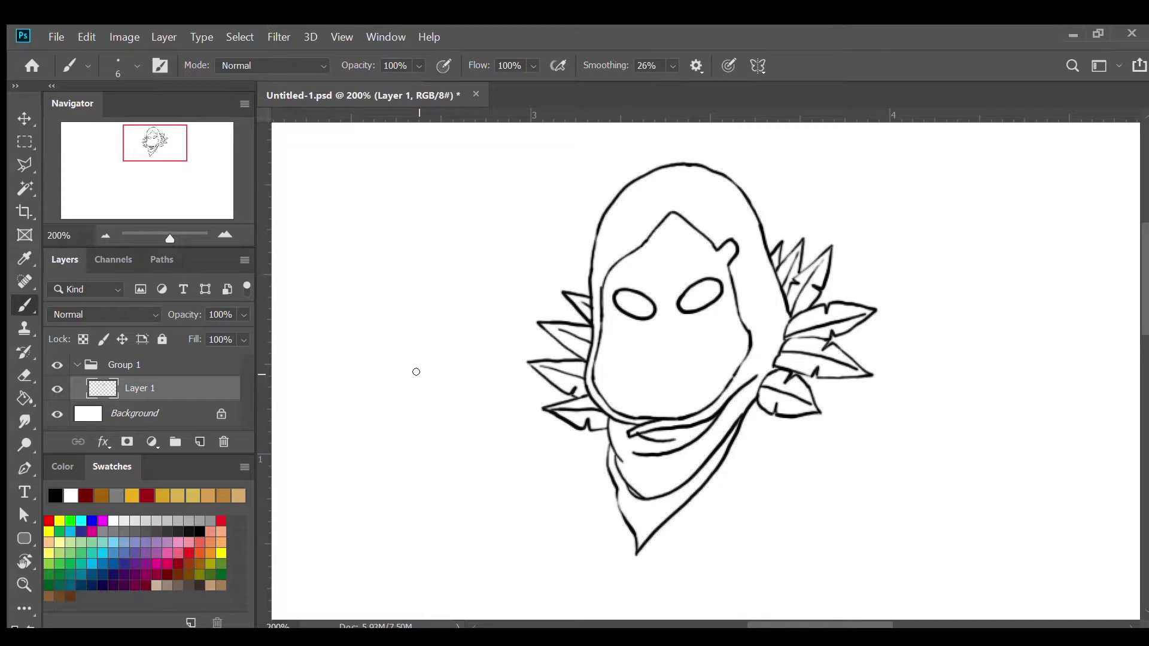
Draw the rounded shoulder sleeve with a jagged hem below the right-hand feathers
{"action": "scroll", "coordinate": [620, 417], "scroll_direction": "down", "scroll_amount": 3}
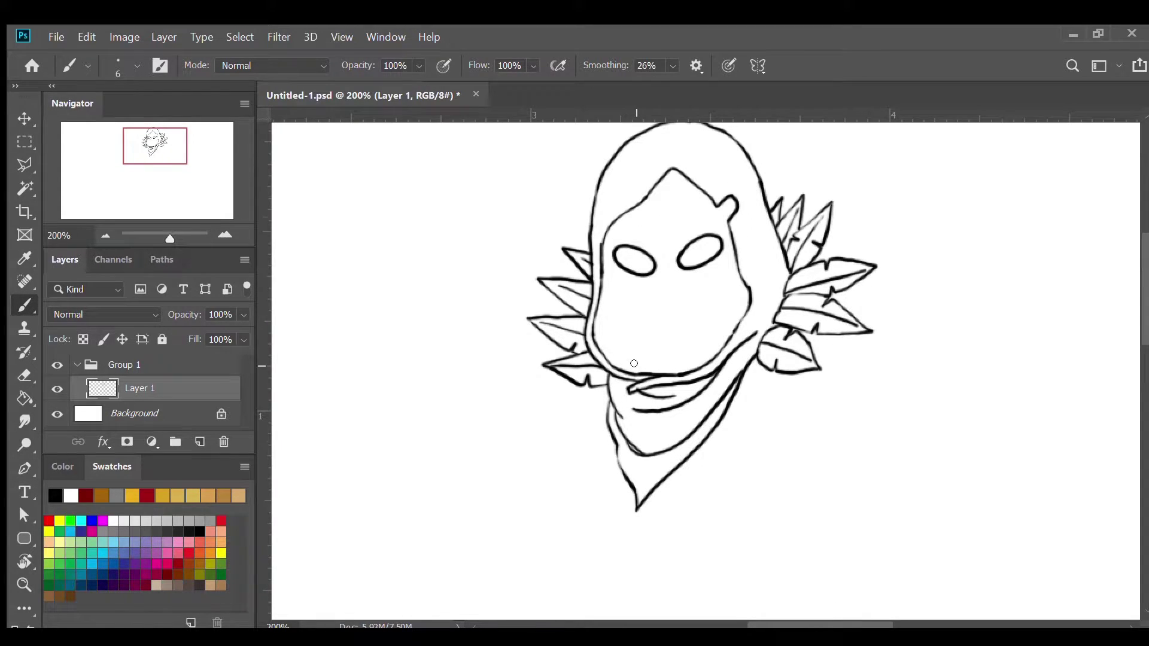
{"action": "scroll", "coordinate": [634, 363], "scroll_direction": "down", "scroll_amount": 1}
{"action": "scroll", "coordinate": [634, 364], "scroll_direction": "up", "scroll_amount": 1}
{"action": "left_click_drag", "start_coordinate": [817, 332], "coordinate": [841, 347]}
{"action": "mouse_move", "coordinate": [770, 460]}
{"action": "left_mouse_down"}
{"action": "mouse_move", "coordinate": [780, 382]}
{"action": "mouse_move", "coordinate": [824, 347]}
{"action": "mouse_move", "coordinate": [850, 352]}
{"action": "mouse_move", "coordinate": [872, 399]}
{"action": "left_mouse_up"}
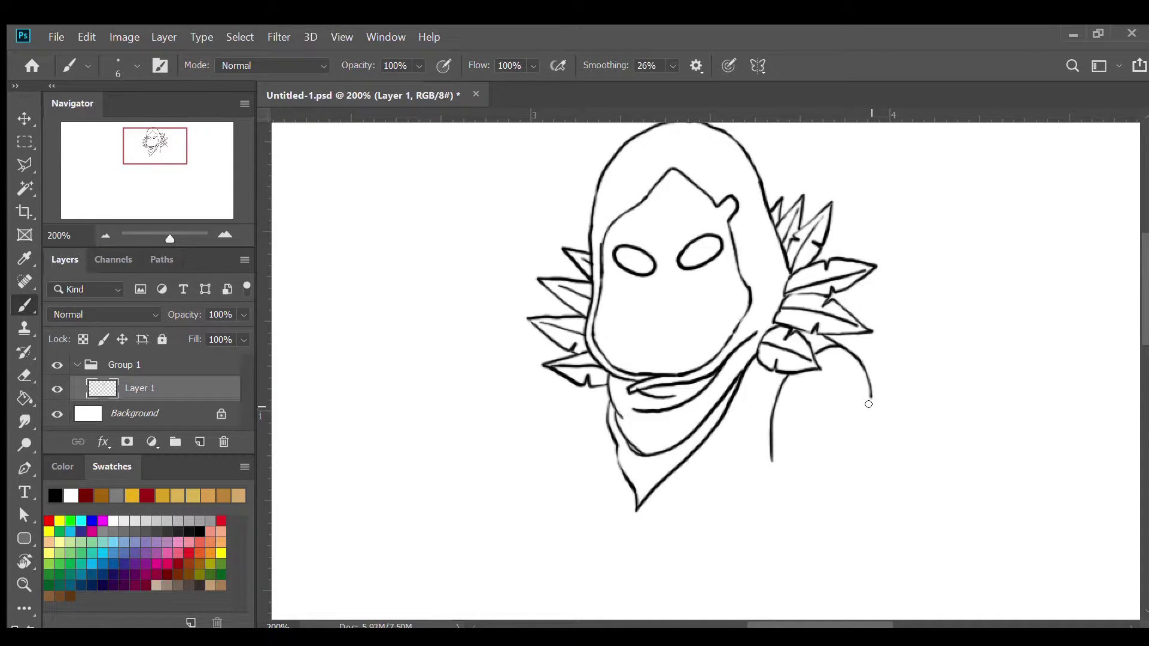
{"action": "mouse_move", "coordinate": [869, 394]}
{"action": "left_mouse_down"}
{"action": "mouse_move", "coordinate": [883, 429]}
{"action": "mouse_move", "coordinate": [866, 413]}
{"action": "mouse_move", "coordinate": [838, 442]}
{"action": "mouse_move", "coordinate": [819, 429]}
{"action": "mouse_move", "coordinate": [785, 474]}
{"action": "mouse_move", "coordinate": [782, 448]}
{"action": "mouse_move", "coordinate": [766, 475]}
{"action": "mouse_move", "coordinate": [768, 465]}
{"action": "left_mouse_up"}
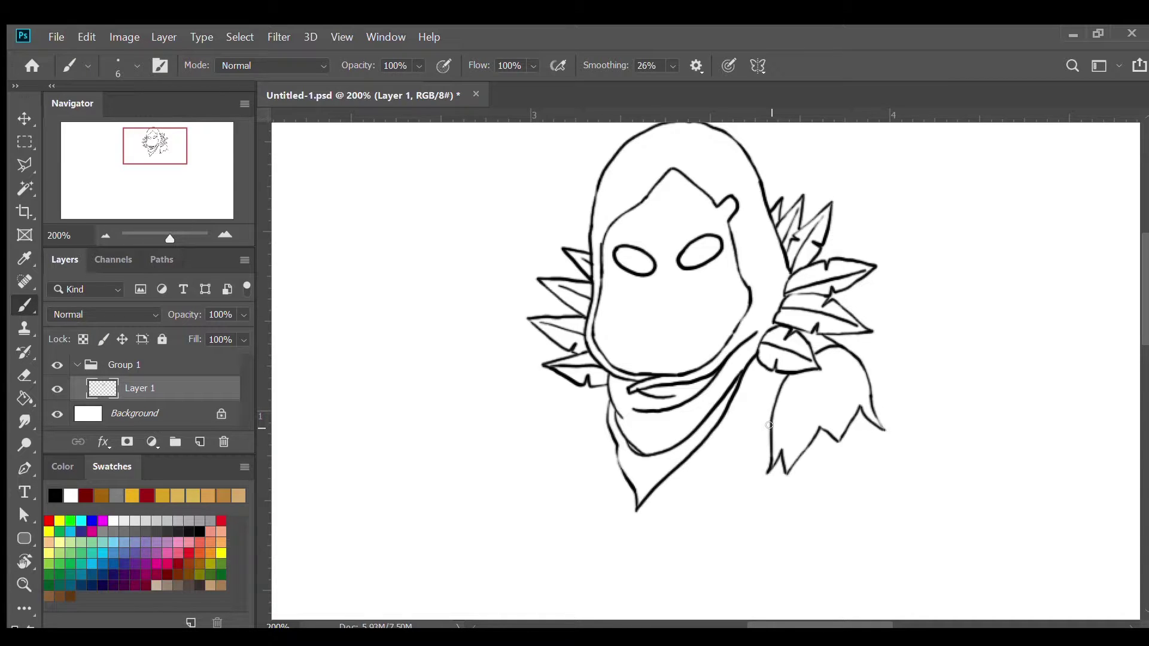
Draw the arm below the right-hand sleeve, curving around the elbow into the underside of the forearm
{"action": "scroll", "coordinate": [790, 380], "scroll_direction": "down", "scroll_amount": 2}
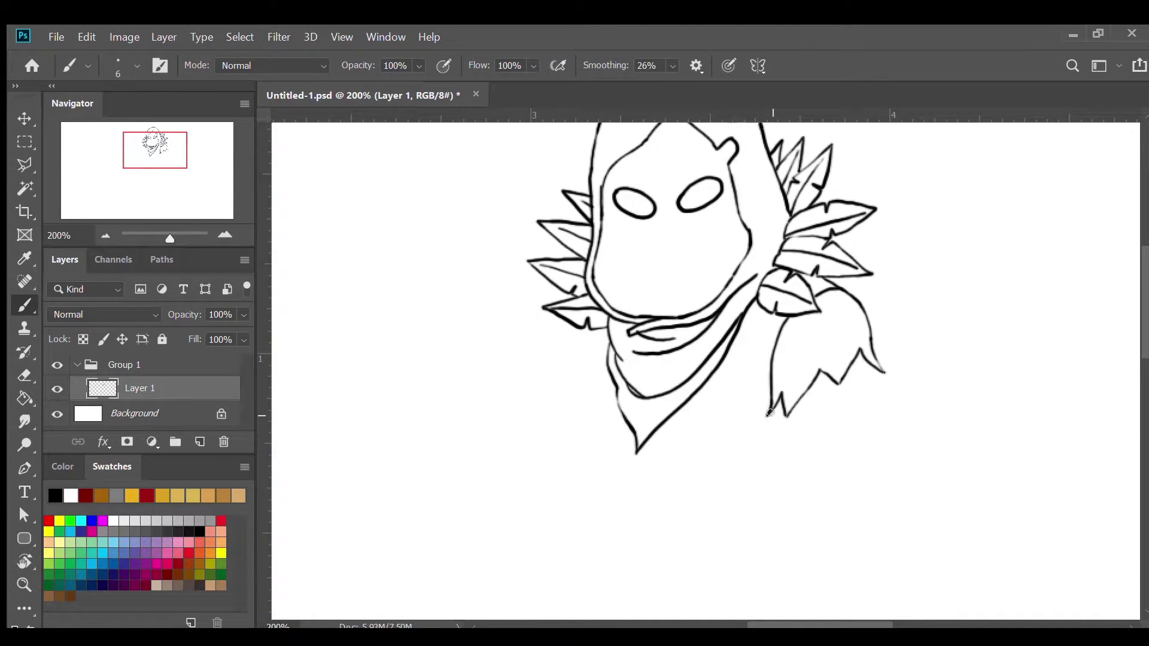
{"action": "left_click_drag", "start_coordinate": [771, 409], "coordinate": [765, 465]}
{"action": "mouse_move", "coordinate": [866, 359]}
{"action": "left_mouse_down"}
{"action": "mouse_move", "coordinate": [845, 448]}
{"action": "mouse_move", "coordinate": [817, 496]}
{"action": "mouse_move", "coordinate": [784, 515]}
{"action": "left_mouse_up"}
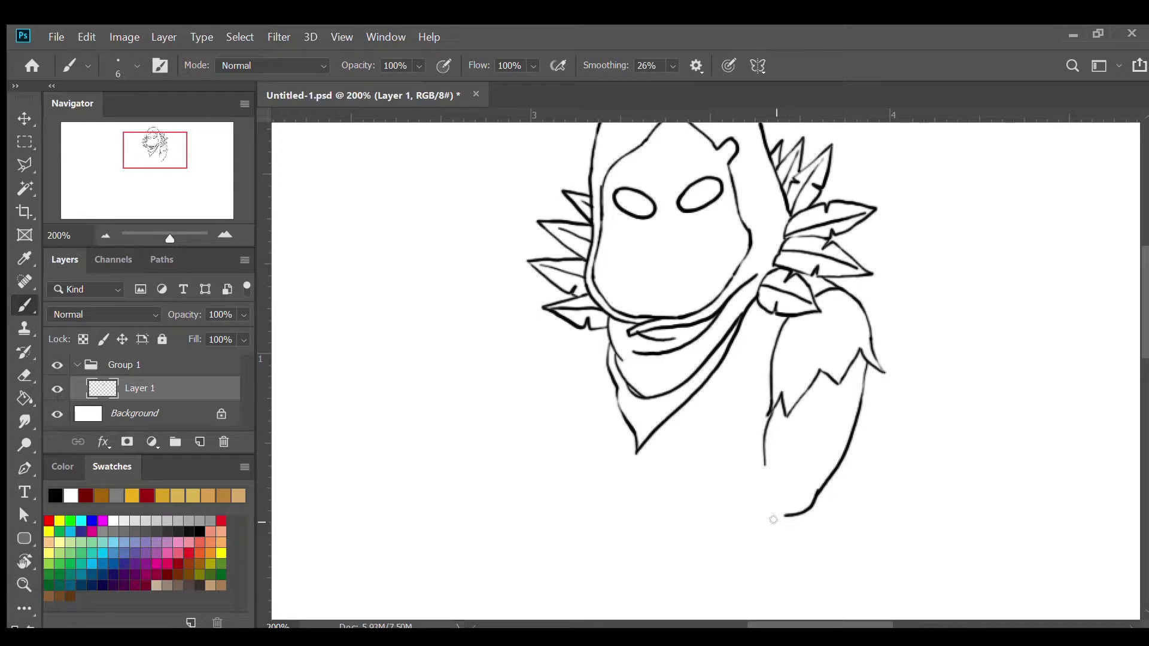
{"action": "mouse_move", "coordinate": [783, 517]}
{"action": "left_mouse_down"}
{"action": "mouse_move", "coordinate": [747, 521]}
{"action": "mouse_move", "coordinate": [654, 499]}
{"action": "left_mouse_up"}
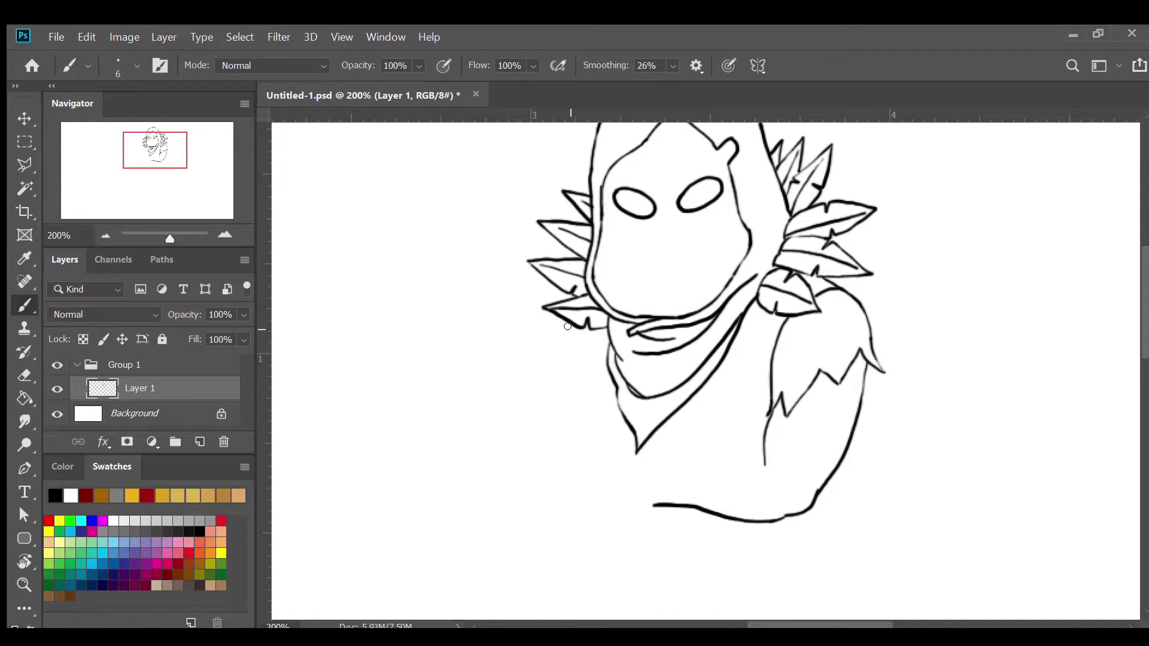
Draw the jagged left-hand sleeve below the feathers and the torso's side line running down from it
{"action": "mouse_move", "coordinate": [569, 326]}
{"action": "left_mouse_down"}
{"action": "mouse_move", "coordinate": [538, 374]}
{"action": "mouse_move", "coordinate": [561, 361]}
{"action": "mouse_move", "coordinate": [563, 391]}
{"action": "mouse_move", "coordinate": [586, 365]}
{"action": "left_mouse_up"}
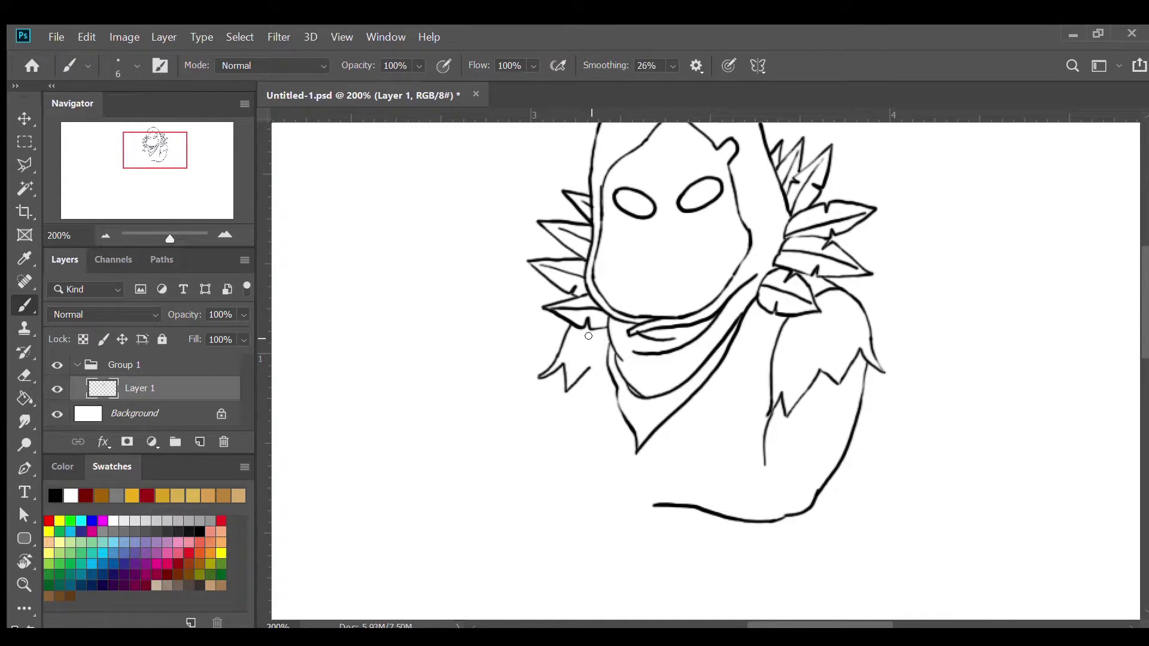
{"action": "left_click_drag", "start_coordinate": [587, 322], "coordinate": [589, 330]}
{"action": "left_click_drag", "start_coordinate": [595, 328], "coordinate": [592, 447]}
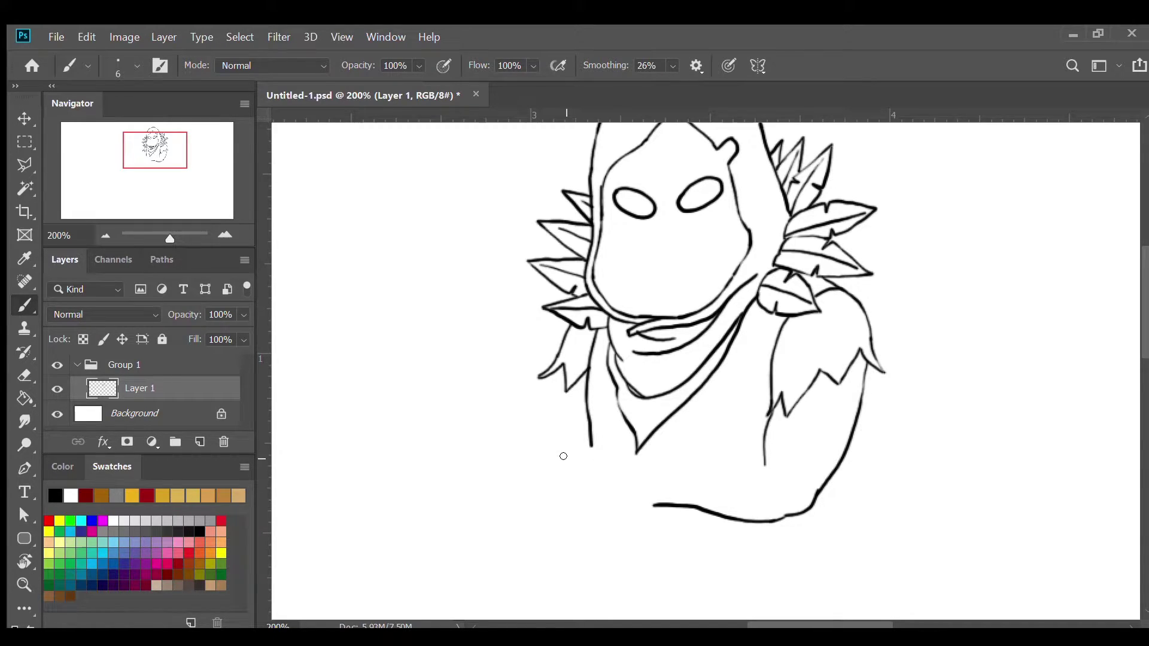
Draw the crossed forearms beneath the scarf tip, outline the left-hand elbow and upper arm, and close the lower forearm edge
{"action": "left_click_drag", "start_coordinate": [563, 456], "coordinate": [731, 447]}
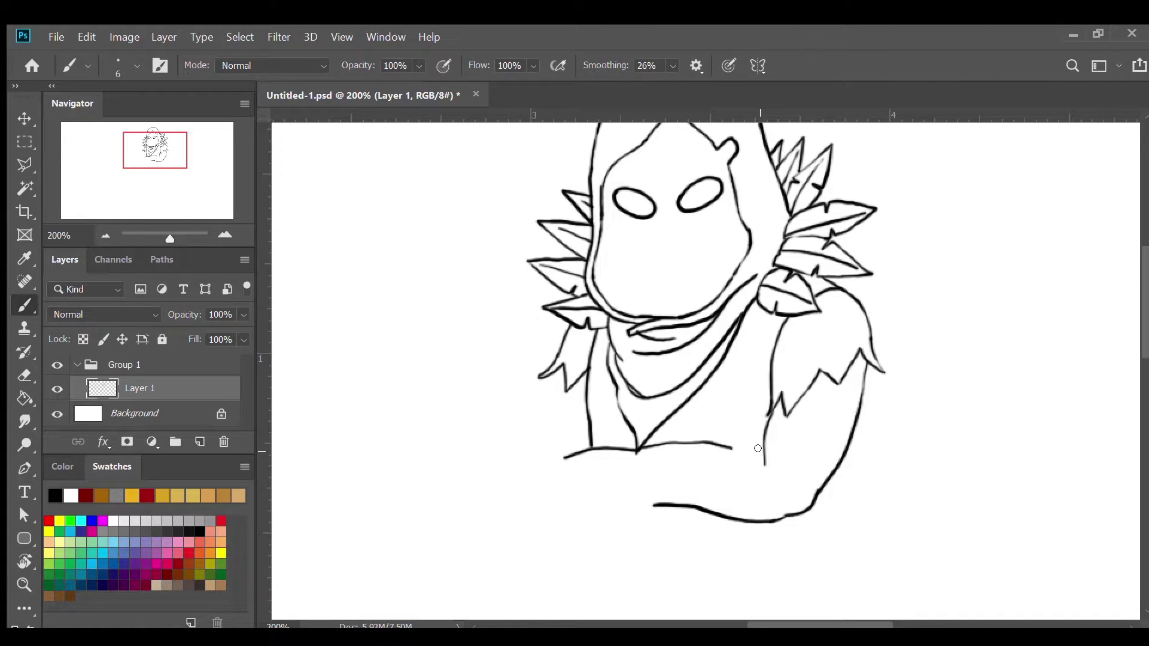
{"action": "mouse_move", "coordinate": [759, 450]}
{"action": "left_mouse_down"}
{"action": "mouse_move", "coordinate": [653, 470]}
{"action": "mouse_move", "coordinate": [591, 505]}
{"action": "left_mouse_up"}
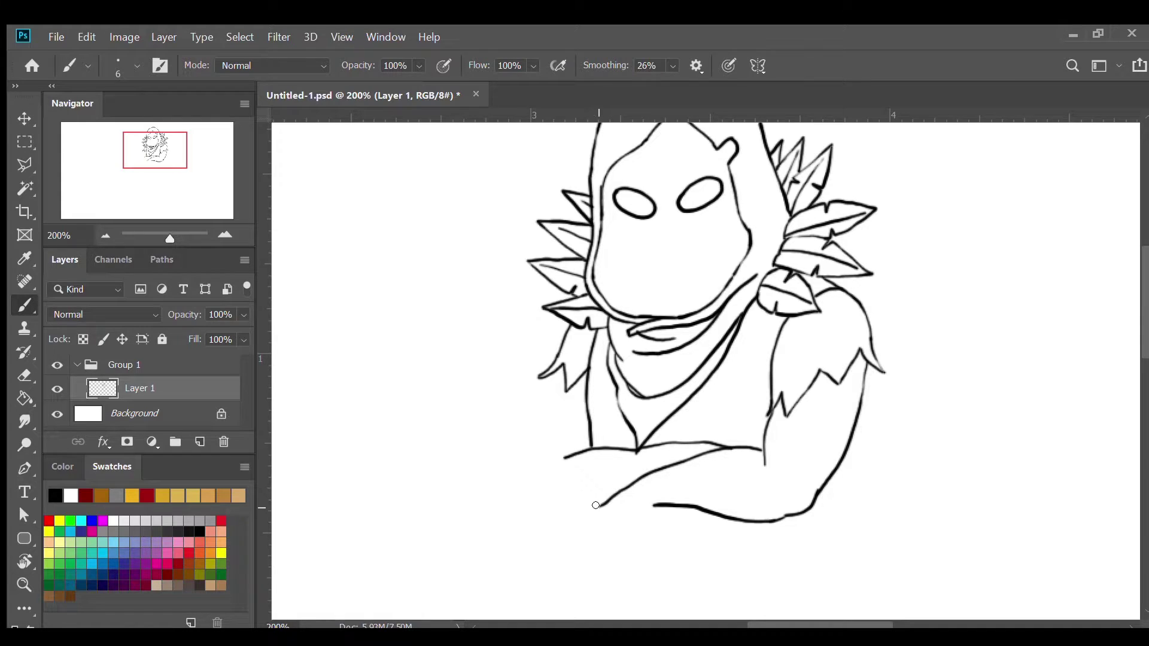
{"action": "mouse_move", "coordinate": [596, 506]}
{"action": "left_mouse_down"}
{"action": "mouse_move", "coordinate": [556, 518]}
{"action": "mouse_move", "coordinate": [538, 496]}
{"action": "mouse_move", "coordinate": [561, 383]}
{"action": "left_mouse_up"}
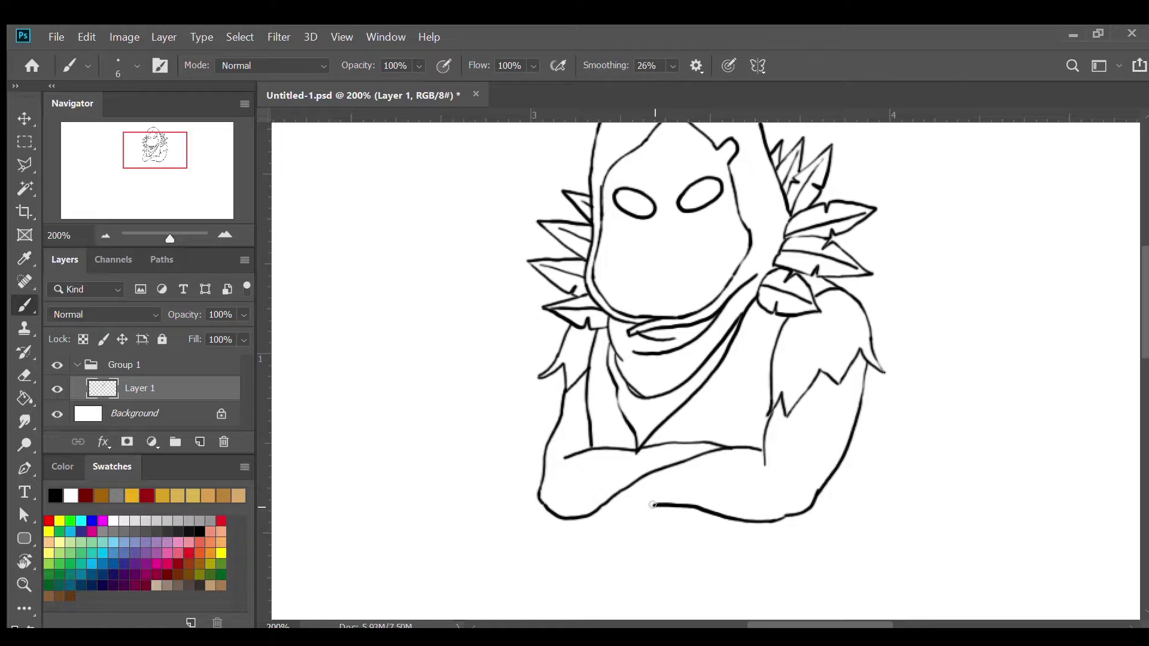
{"action": "left_click_drag", "start_coordinate": [653, 504], "coordinate": [600, 506]}
{"action": "scroll", "coordinate": [437, 388], "scroll_direction": "down", "scroll_amount": 1}
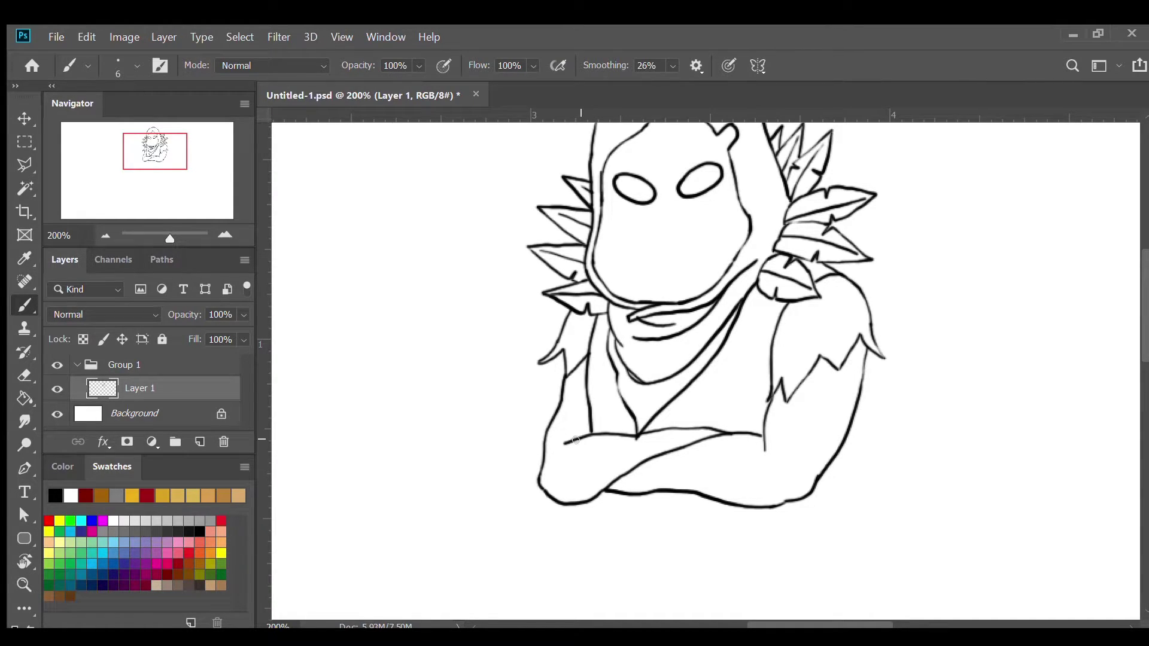
Draw a double band line beside the left-hand elbow and curved wrap lines across the middle of both crossed forearms
{"action": "mouse_move", "coordinate": [576, 441]}
{"action": "left_mouse_down"}
{"action": "mouse_move", "coordinate": [575, 481]}
{"action": "mouse_move", "coordinate": [594, 491]}
{"action": "left_mouse_up"}
{"action": "mouse_move", "coordinate": [585, 432]}
{"action": "left_mouse_down"}
{"action": "mouse_move", "coordinate": [574, 464]}
{"action": "mouse_move", "coordinate": [597, 492]}
{"action": "left_mouse_up"}
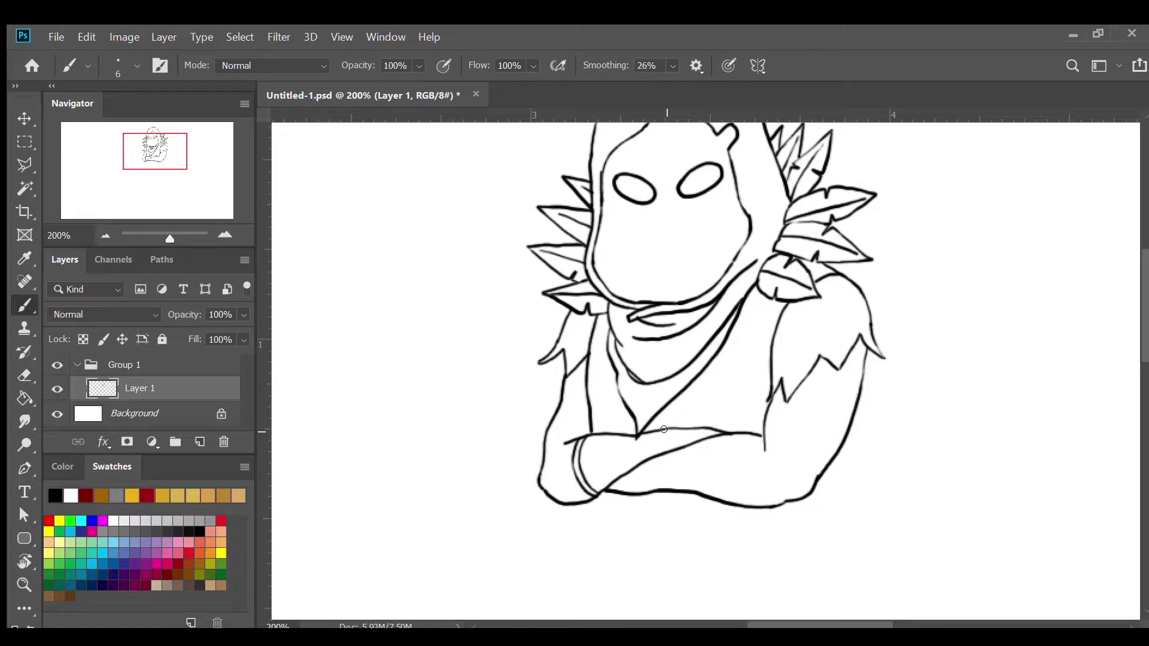
{"action": "left_click_drag", "start_coordinate": [664, 427], "coordinate": [664, 448]}
{"action": "left_click_drag", "start_coordinate": [661, 452], "coordinate": [659, 489]}
{"action": "left_click_drag", "start_coordinate": [685, 448], "coordinate": [684, 492]}
{"action": "left_click_drag", "start_coordinate": [699, 439], "coordinate": [696, 488]}
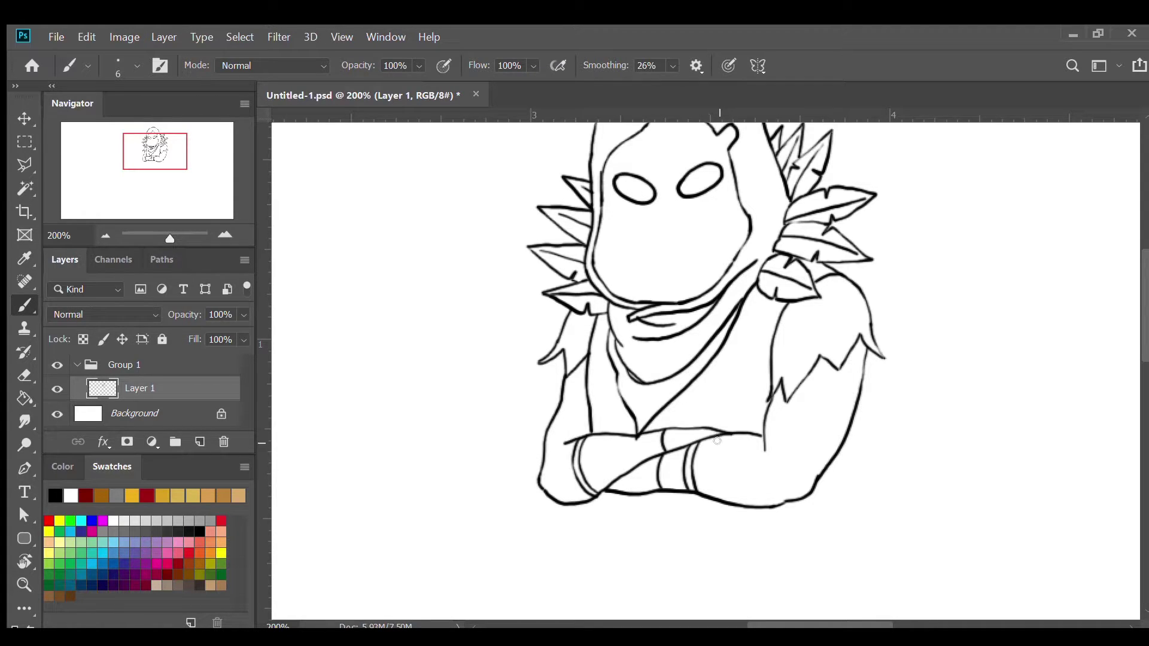
Draw slanted wrap lines across the lower forearm near the right-hand elbow, redoing the first stroke at a steeper slant
{"action": "left_click_drag", "start_coordinate": [716, 437], "coordinate": [720, 504]}
{"action": "key", "text": "ctrl+z"}
{"action": "left_click_drag", "start_coordinate": [720, 438], "coordinate": [747, 509]}
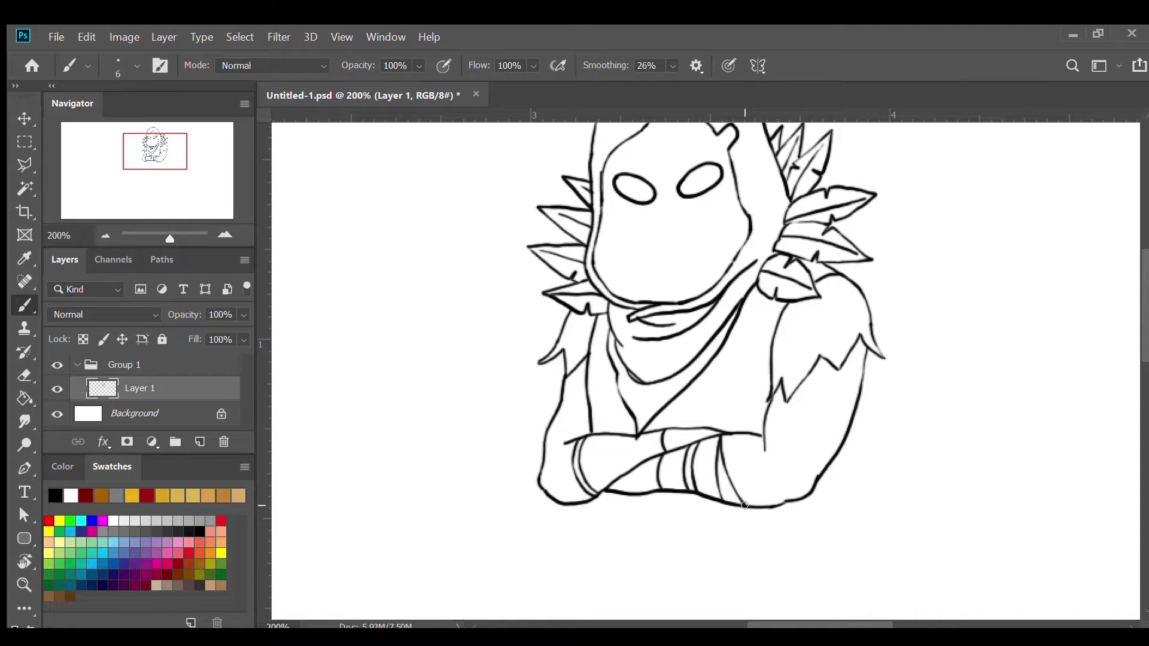
{"action": "left_click_drag", "start_coordinate": [734, 437], "coordinate": [755, 501]}
{"action": "left_click_drag", "start_coordinate": [748, 432], "coordinate": [742, 472]}
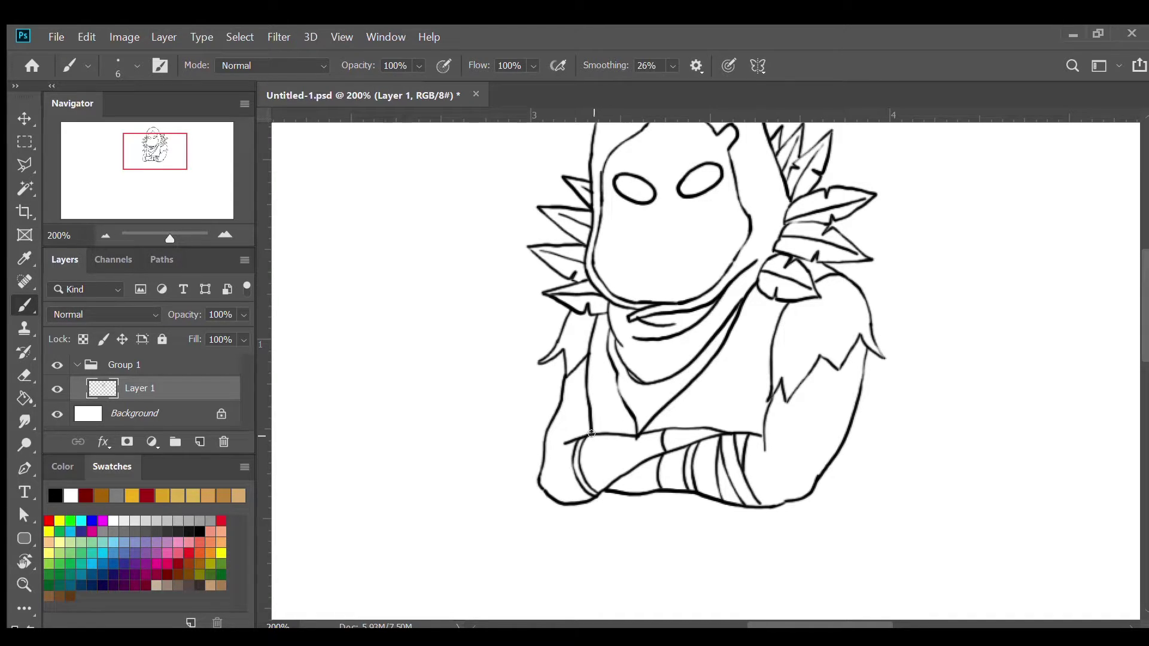
Draw a small three-sided flap over the left-hand forearm, reaching up to the scarf tip
{"action": "left_click_drag", "start_coordinate": [592, 433], "coordinate": [594, 463]}
{"action": "left_click_drag", "start_coordinate": [592, 462], "coordinate": [637, 450]}
{"action": "left_click_drag", "start_coordinate": [636, 436], "coordinate": [637, 450]}
Draw two vertical chest straps running from the collar to the crossed arms, each with a pair of short crossing lines
{"action": "mouse_move", "coordinate": [774, 294]}
{"action": "left_mouse_down"}
{"action": "mouse_move", "coordinate": [757, 382]}
{"action": "mouse_move", "coordinate": [763, 446]}
{"action": "left_mouse_up"}
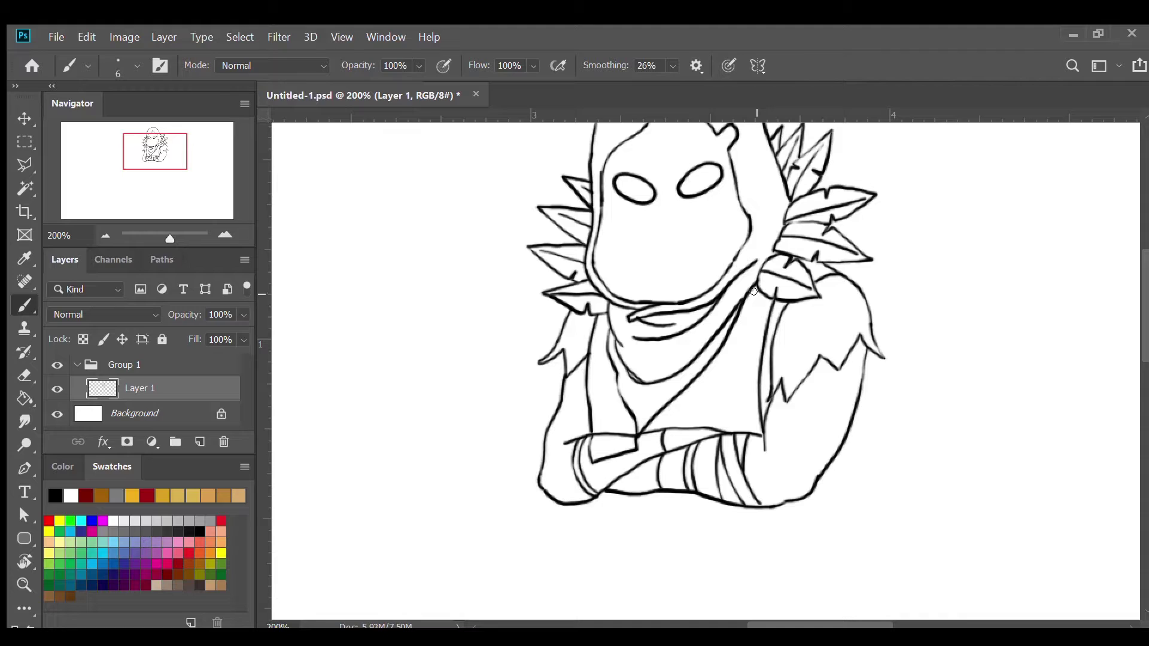
{"action": "left_click_drag", "start_coordinate": [755, 292], "coordinate": [743, 437]}
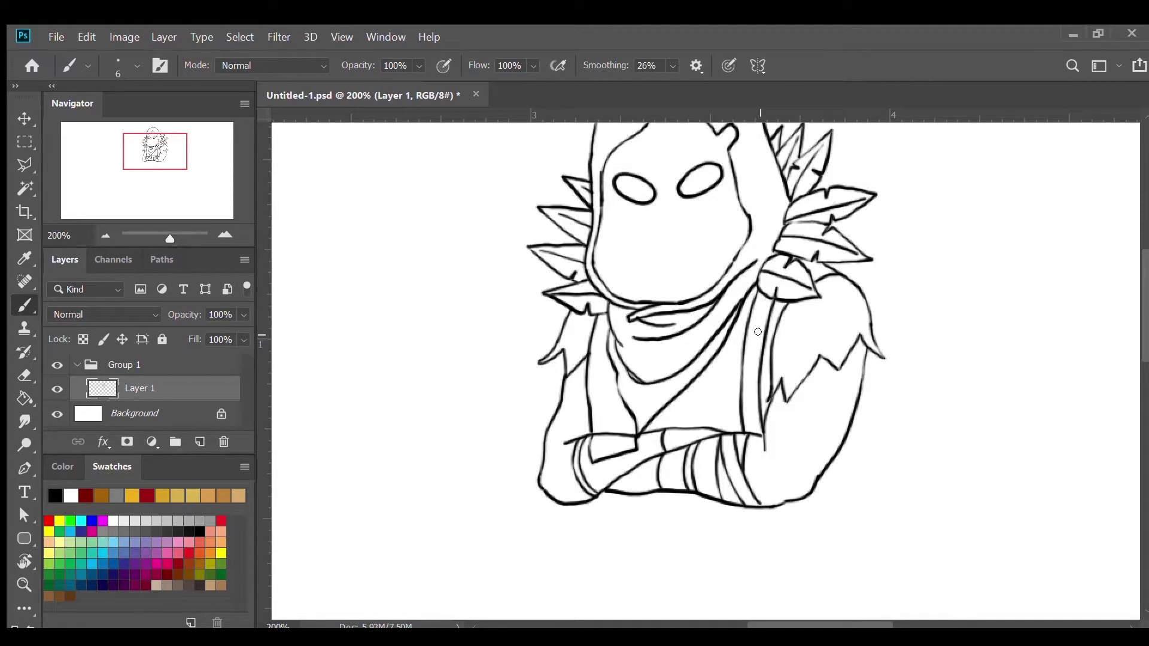
{"action": "left_click_drag", "start_coordinate": [742, 350], "coordinate": [760, 362]}
{"action": "left_click_drag", "start_coordinate": [595, 314], "coordinate": [592, 438]}
{"action": "left_click_drag", "start_coordinate": [610, 362], "coordinate": [616, 428]}
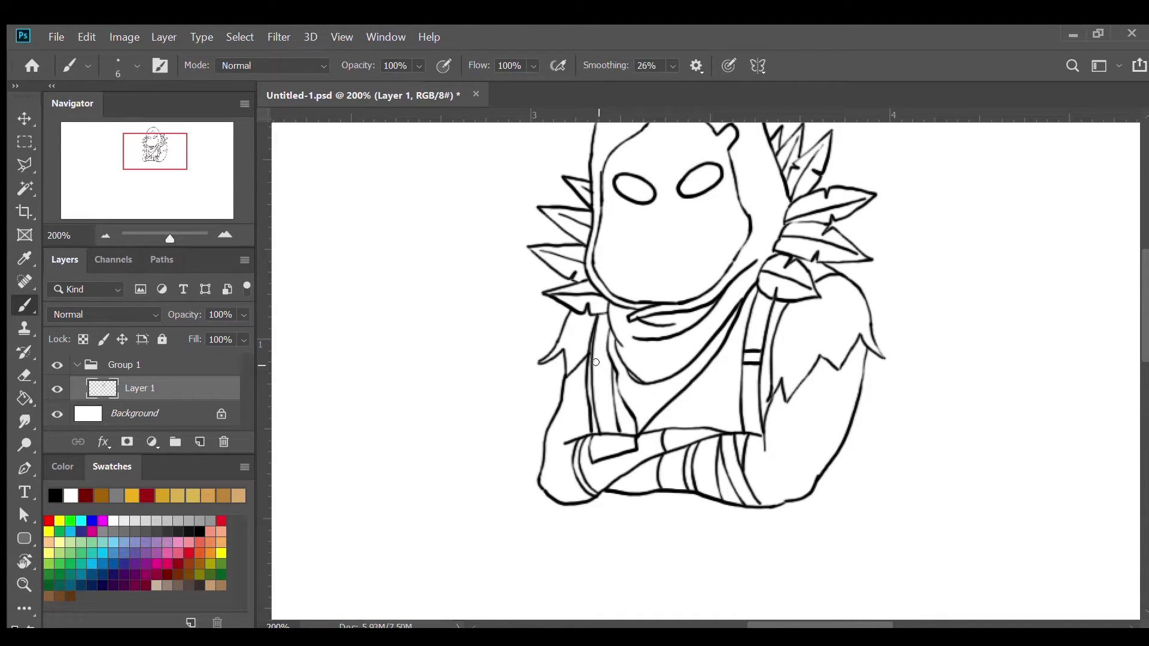
{"action": "mouse_move", "coordinate": [592, 357]}
{"action": "left_mouse_down"}
{"action": "mouse_move", "coordinate": [610, 358]}
{"action": "mouse_move", "coordinate": [610, 372]}
{"action": "left_mouse_up"}
Draw the waist below the crossed arms with two short sides and a curved lower edge
{"action": "scroll", "coordinate": [610, 371], "scroll_direction": "down", "scroll_amount": 3}
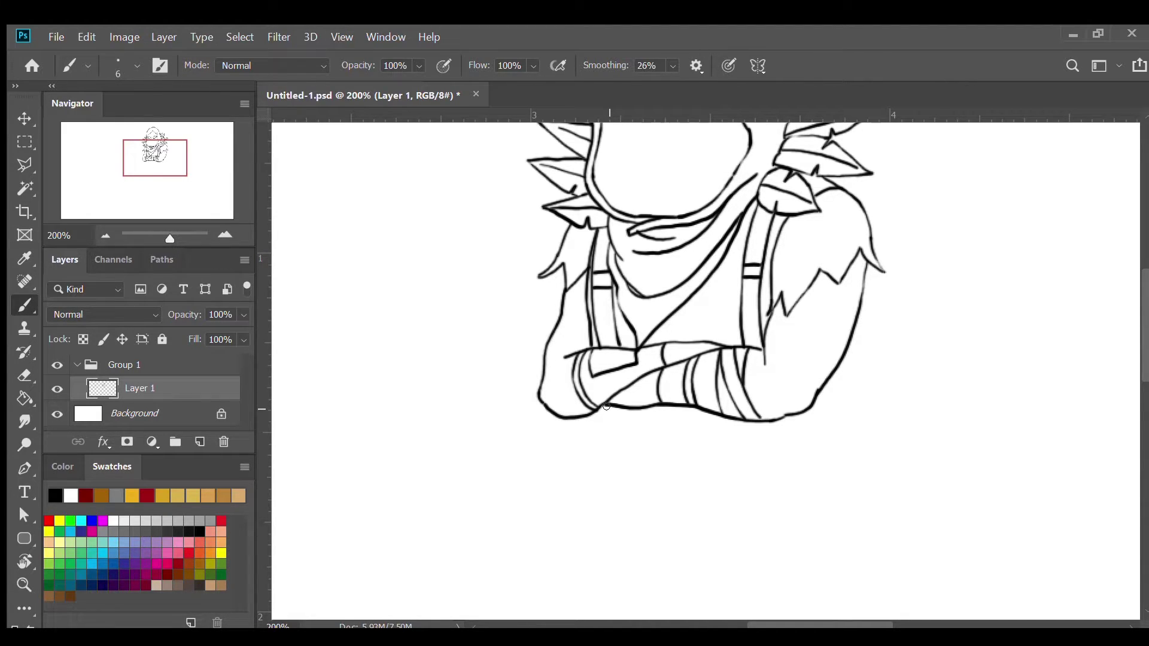
{"action": "mouse_move", "coordinate": [607, 407]}
{"action": "left_mouse_down"}
{"action": "mouse_move", "coordinate": [610, 434]}
{"action": "mouse_move", "coordinate": [628, 442]}
{"action": "left_mouse_up"}
{"action": "left_click_drag", "start_coordinate": [815, 400], "coordinate": [805, 435]}
{"action": "mouse_move", "coordinate": [620, 443]}
{"action": "left_mouse_down"}
{"action": "mouse_move", "coordinate": [688, 447]}
{"action": "mouse_move", "coordinate": [805, 426]}
{"action": "left_mouse_up"}
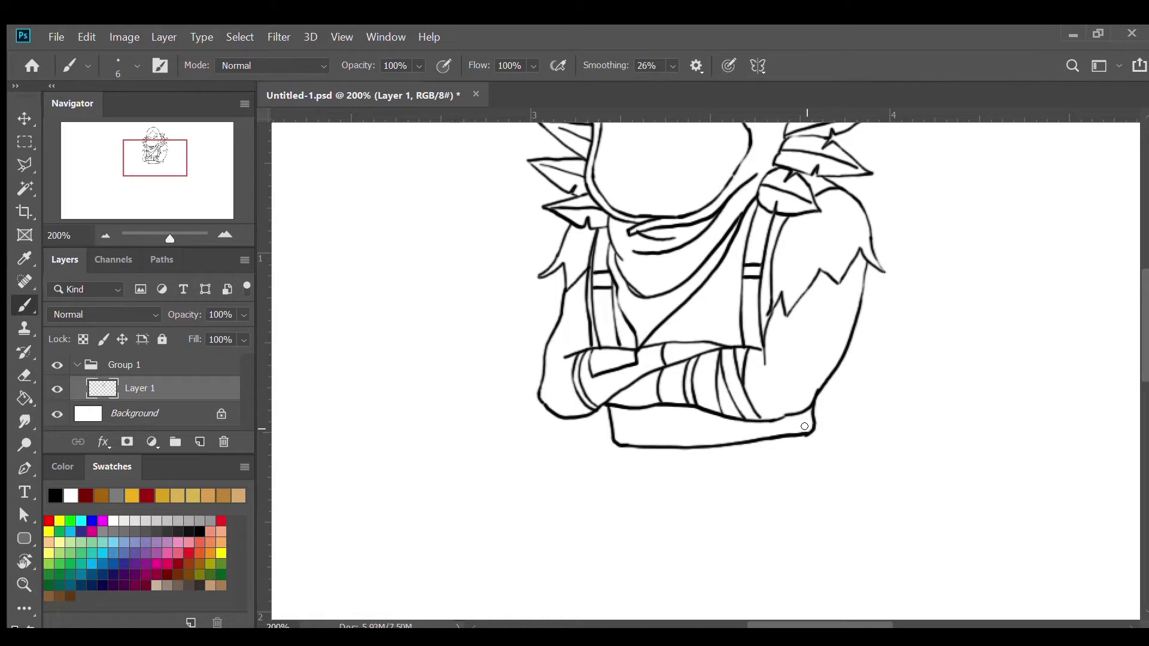
Draw the hip side lines below the waist and a tall rectangular pouch with a flap line on the right-hand hip
{"action": "scroll", "coordinate": [772, 416], "scroll_direction": "down", "scroll_amount": 3}
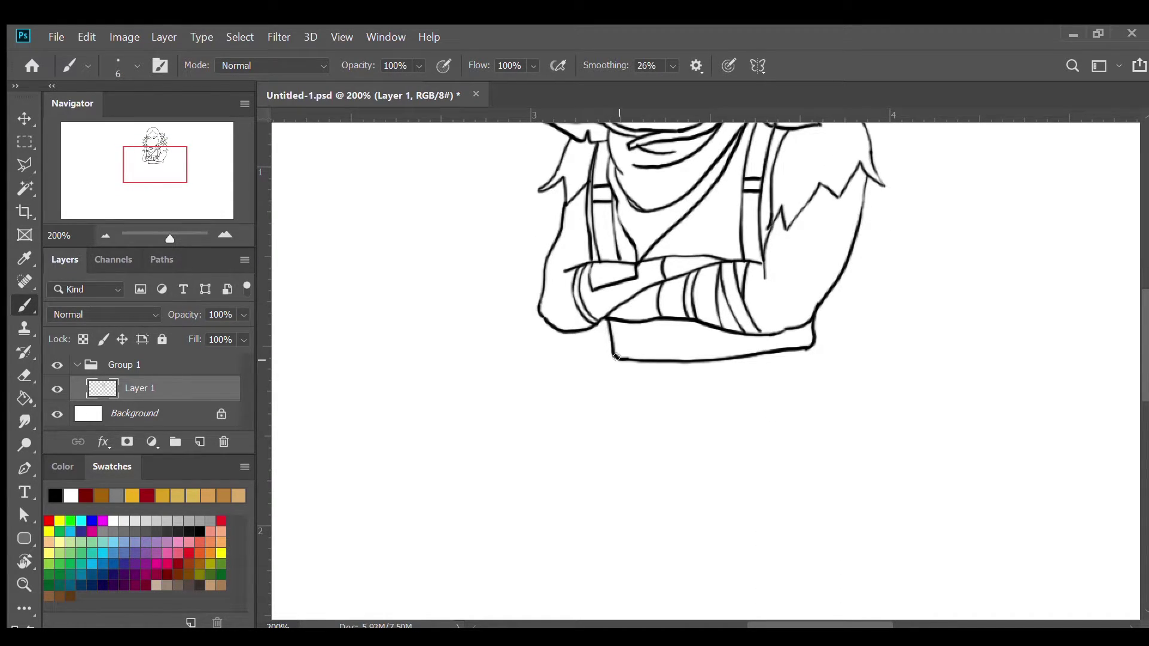
{"action": "left_click_drag", "start_coordinate": [615, 355], "coordinate": [619, 402]}
{"action": "left_click_drag", "start_coordinate": [811, 348], "coordinate": [818, 385]}
{"action": "left_click_drag", "start_coordinate": [738, 359], "coordinate": [750, 464]}
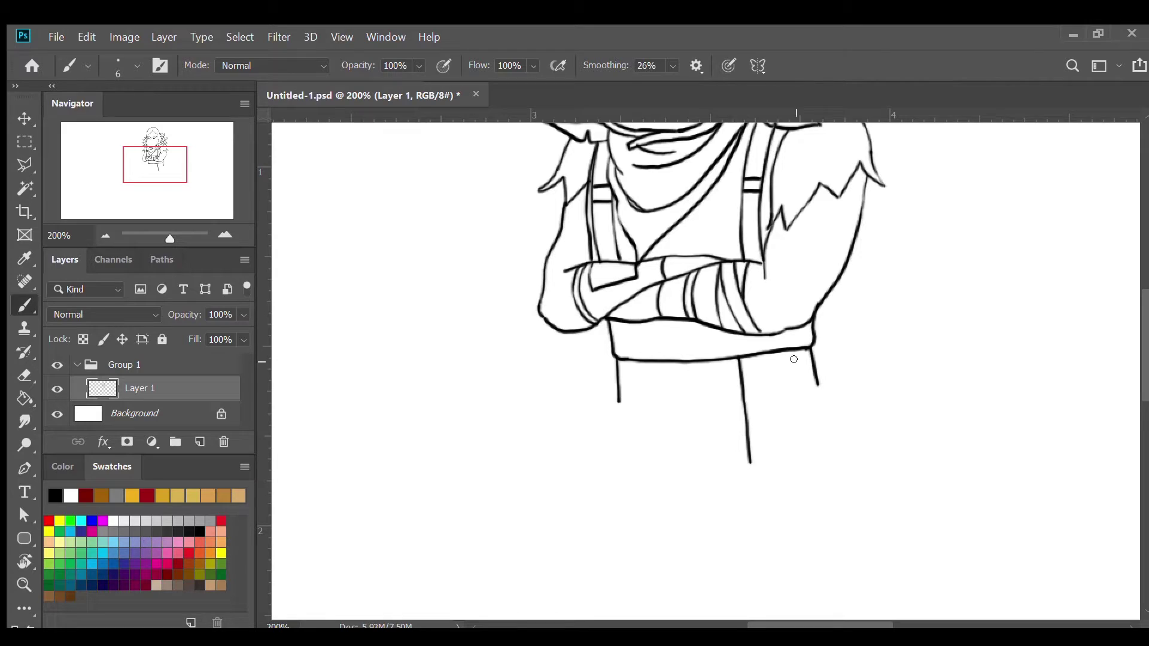
{"action": "left_click_drag", "start_coordinate": [805, 349], "coordinate": [818, 453]}
{"action": "left_click_drag", "start_coordinate": [749, 458], "coordinate": [816, 446]}
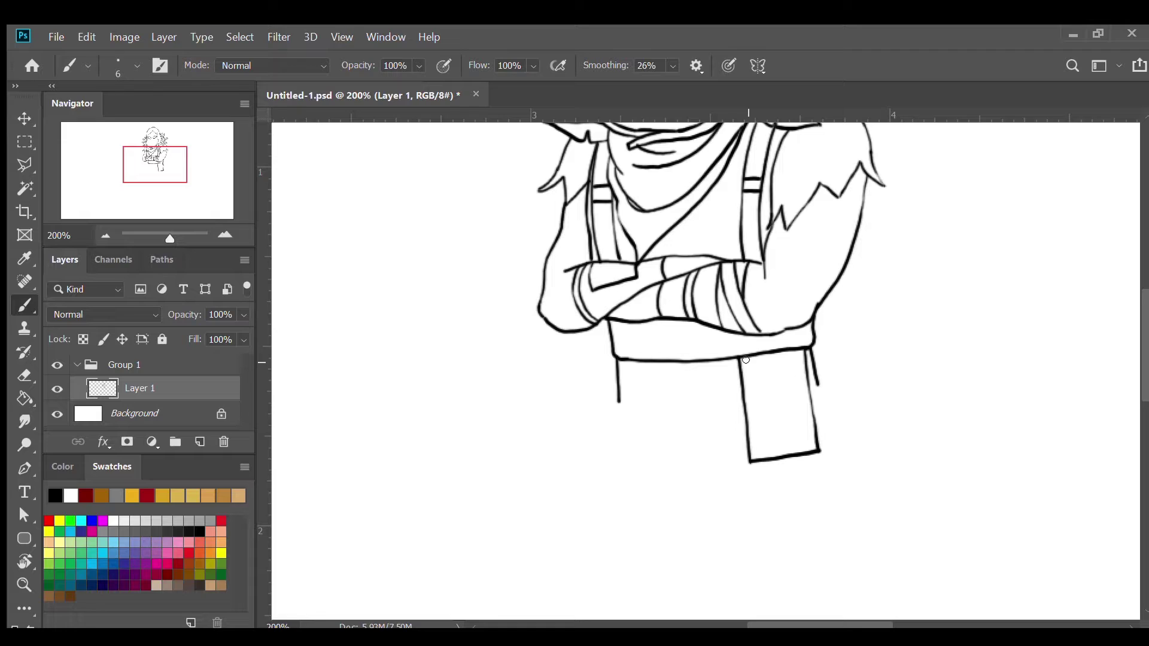
{"action": "mouse_move", "coordinate": [745, 361]}
{"action": "left_mouse_down"}
{"action": "mouse_move", "coordinate": [747, 389]}
{"action": "mouse_move", "coordinate": [808, 382]}
{"action": "left_mouse_up"}
Draw two stacked belt bands from the left-hand hip to the pouch and a narrow strip on the pouch's outer side
{"action": "mouse_move", "coordinate": [617, 390]}
{"action": "left_mouse_down"}
{"action": "mouse_move", "coordinate": [743, 389]}
{"action": "mouse_move", "coordinate": [729, 388]}
{"action": "left_mouse_up"}
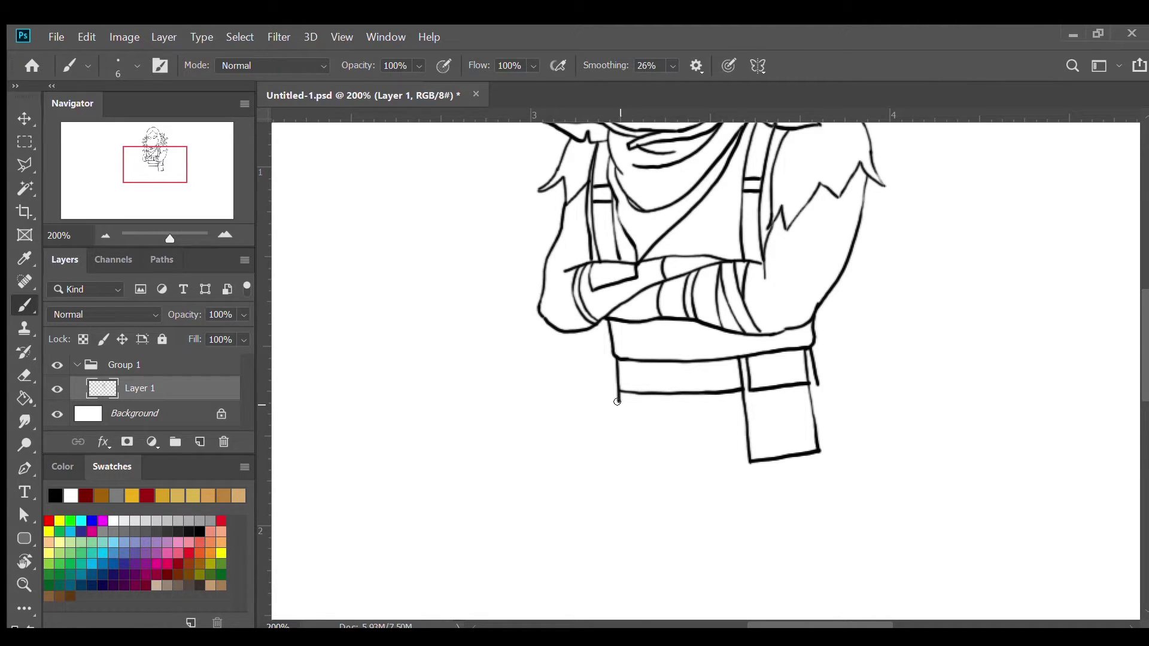
{"action": "mouse_move", "coordinate": [618, 398]}
{"action": "left_mouse_down"}
{"action": "mouse_move", "coordinate": [619, 423]}
{"action": "mouse_move", "coordinate": [748, 418]}
{"action": "left_mouse_up"}
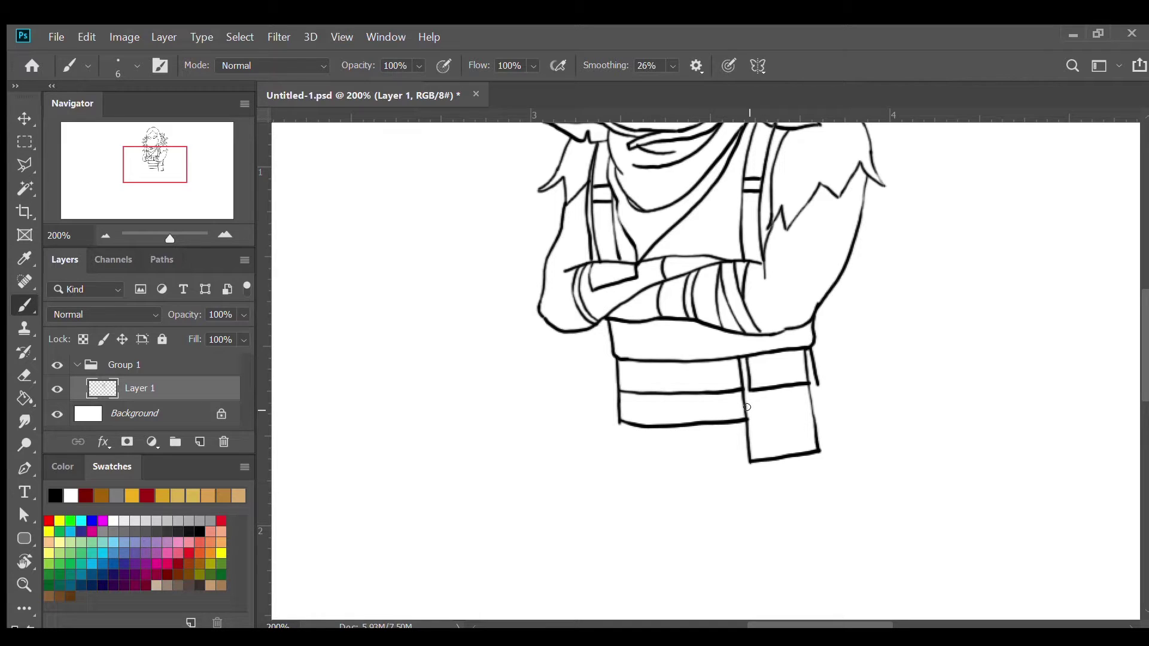
{"action": "mouse_move", "coordinate": [810, 354]}
{"action": "left_mouse_down"}
{"action": "mouse_move", "coordinate": [820, 400]}
{"action": "mouse_move", "coordinate": [815, 378]}
{"action": "mouse_move", "coordinate": [817, 390]}
{"action": "left_mouse_up"}
Draw notched, pointed feathers hanging below and beside the pouch, with centre lines in the front ones
{"action": "scroll", "coordinate": [812, 385], "scroll_direction": "down", "scroll_amount": 3}
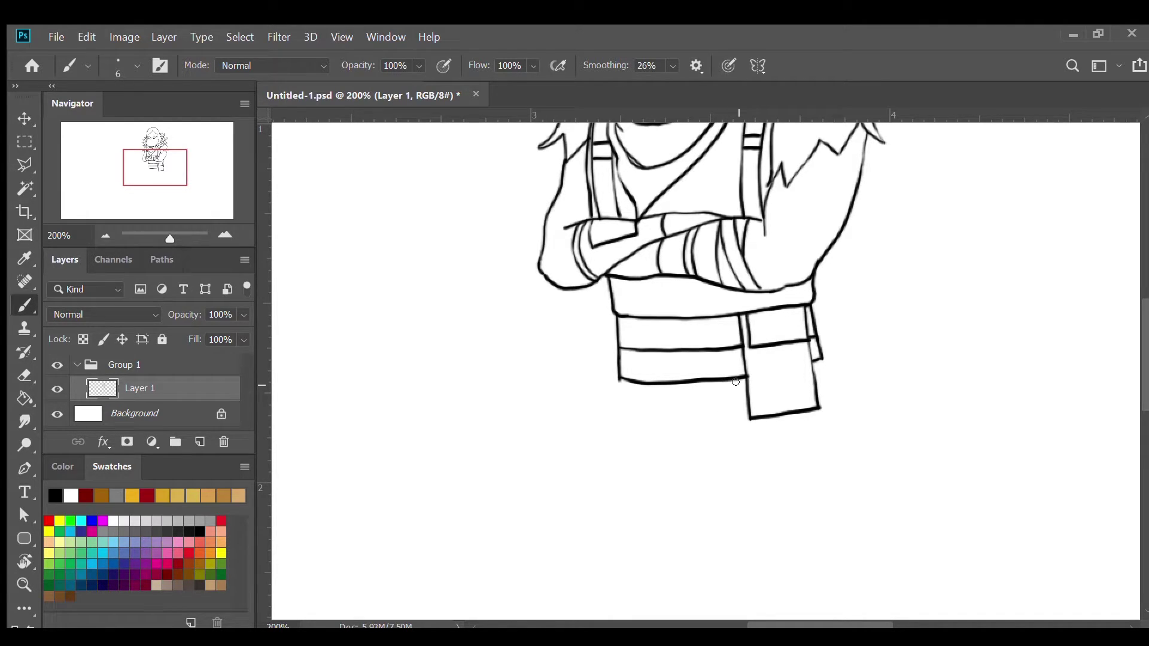
{"action": "scroll", "coordinate": [734, 381], "scroll_direction": "up", "scroll_amount": 5}
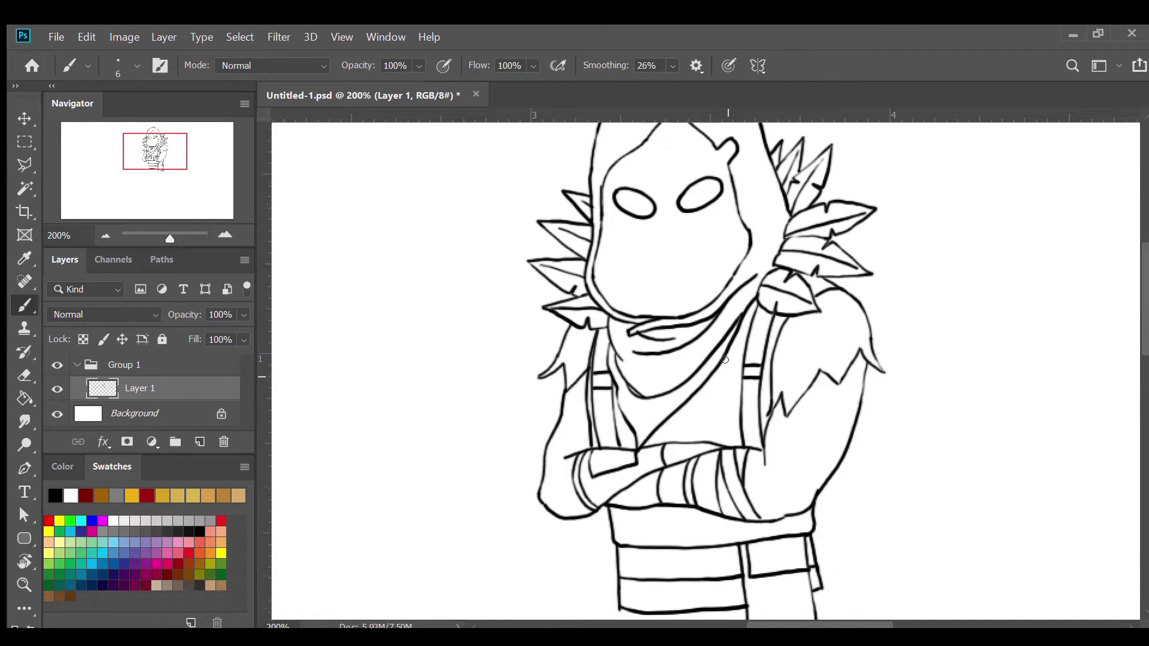
{"action": "scroll", "coordinate": [798, 299], "scroll_direction": "down", "scroll_amount": 5}
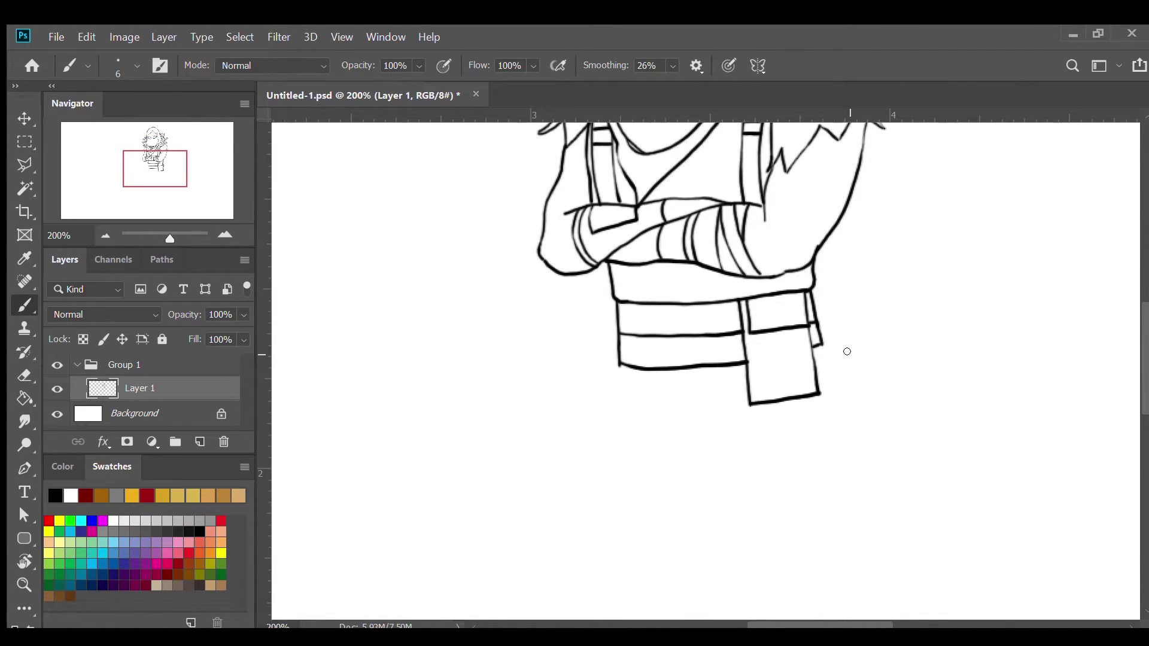
{"action": "mouse_move", "coordinate": [727, 366]}
{"action": "left_mouse_down"}
{"action": "mouse_move", "coordinate": [724, 410]}
{"action": "mouse_move", "coordinate": [739, 408]}
{"action": "mouse_move", "coordinate": [726, 416]}
{"action": "mouse_move", "coordinate": [763, 485]}
{"action": "mouse_move", "coordinate": [764, 407]}
{"action": "left_mouse_up"}
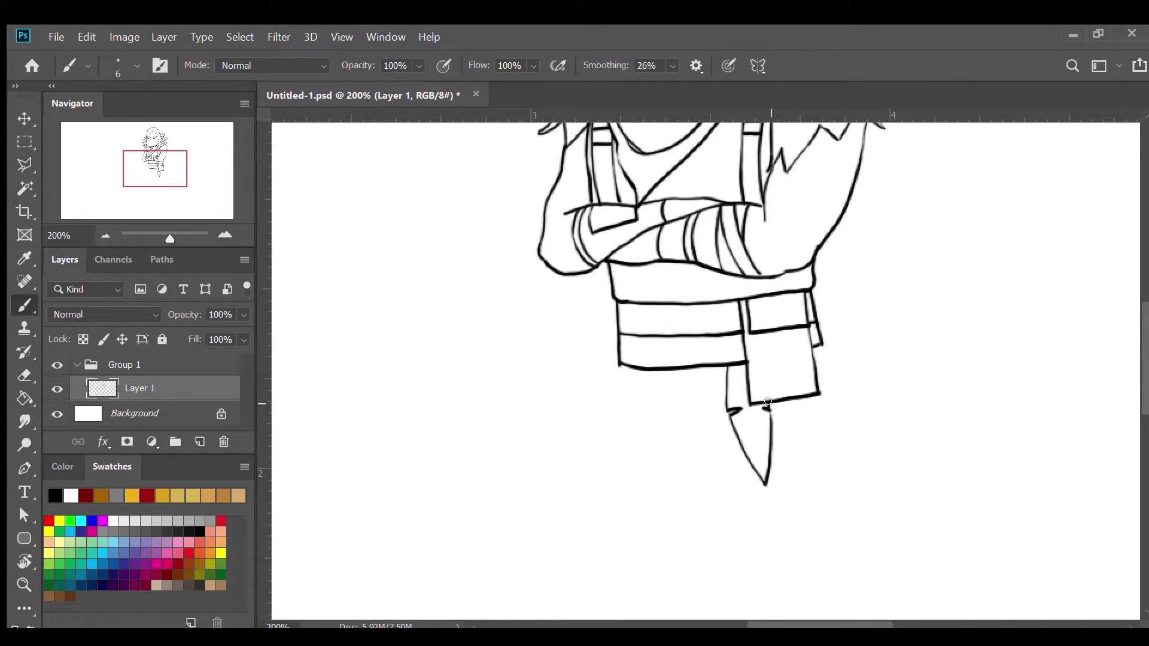
{"action": "mouse_move", "coordinate": [768, 404]}
{"action": "left_mouse_down"}
{"action": "mouse_move", "coordinate": [819, 488]}
{"action": "mouse_move", "coordinate": [807, 396]}
{"action": "left_mouse_up"}
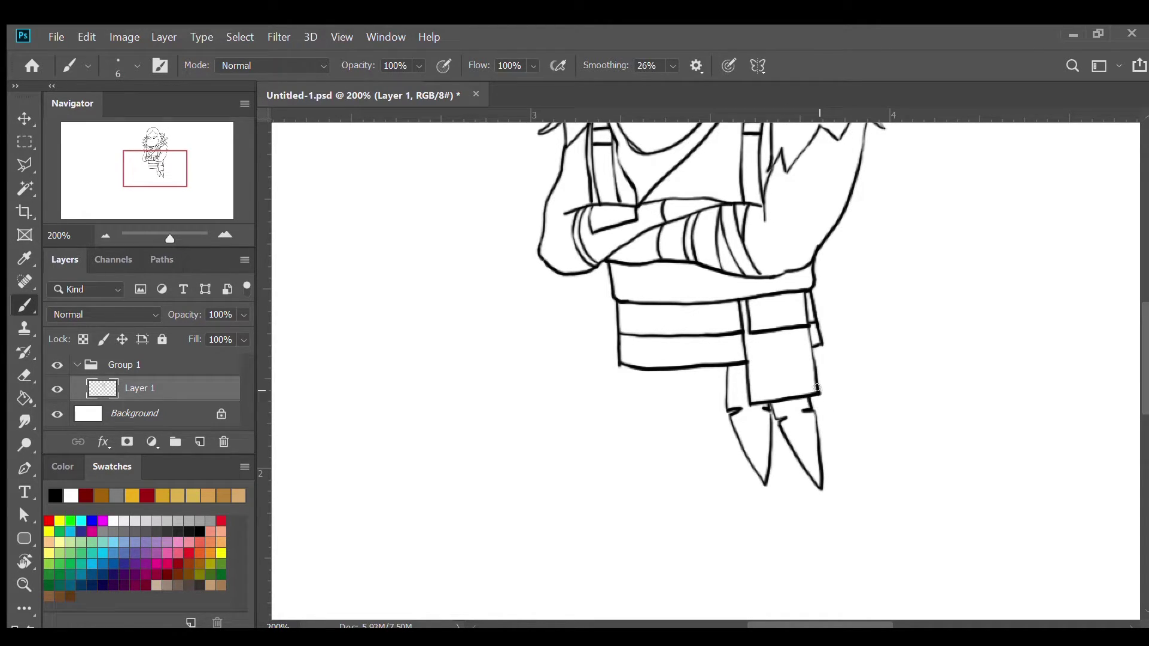
{"action": "mouse_move", "coordinate": [809, 396]}
{"action": "left_mouse_down"}
{"action": "mouse_move", "coordinate": [849, 445]}
{"action": "mouse_move", "coordinate": [866, 444]}
{"action": "mouse_move", "coordinate": [813, 344]}
{"action": "mouse_move", "coordinate": [841, 365]}
{"action": "mouse_move", "coordinate": [880, 441]}
{"action": "left_mouse_up"}
{"action": "mouse_move", "coordinate": [822, 382]}
{"action": "left_mouse_down"}
{"action": "mouse_move", "coordinate": [852, 439]}
{"action": "mouse_move", "coordinate": [815, 371]}
{"action": "mouse_move", "coordinate": [831, 399]}
{"action": "mouse_move", "coordinate": [825, 354]}
{"action": "left_mouse_up"}
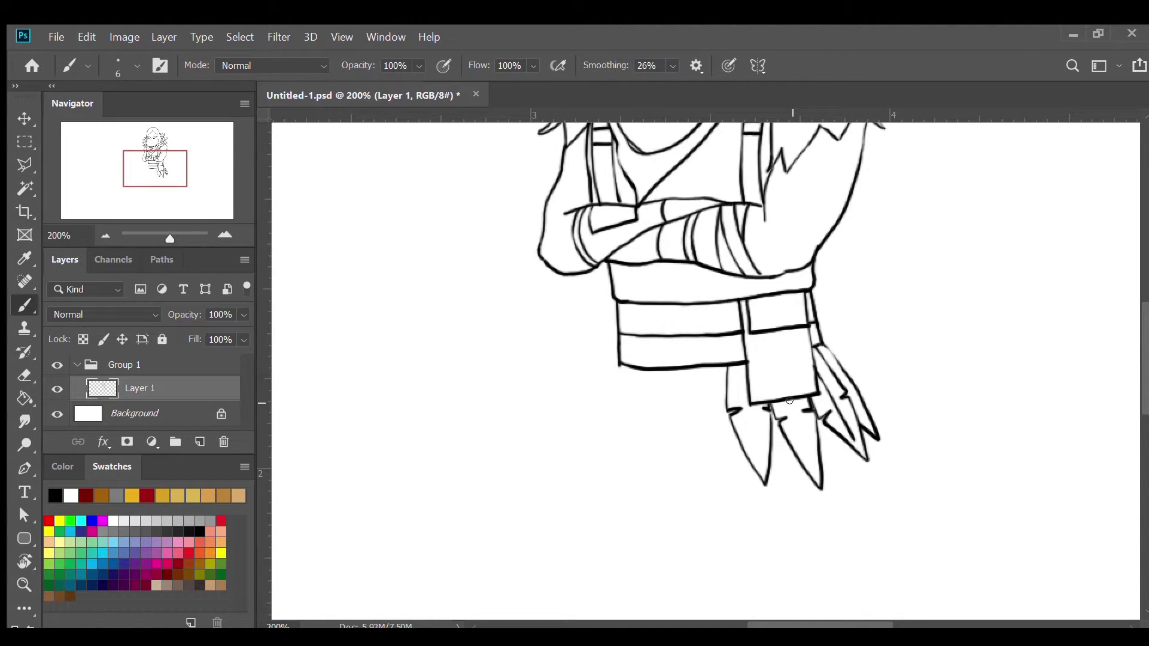
{"action": "left_click_drag", "start_coordinate": [790, 401], "coordinate": [815, 473]}
{"action": "left_click_drag", "start_coordinate": [742, 367], "coordinate": [753, 453]}
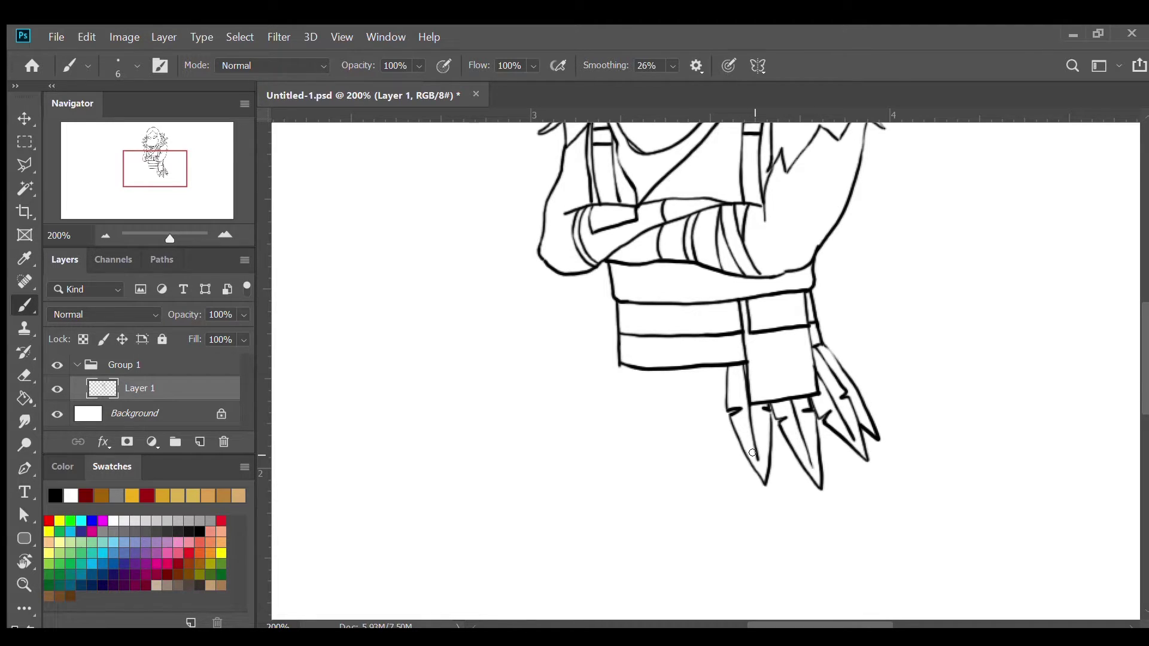
Draw narrow feathers hanging from the belt's left-hand end and a ragged, wavy hem between the two feather groups
{"action": "scroll", "coordinate": [735, 445], "scroll_direction": "down", "scroll_amount": 2}
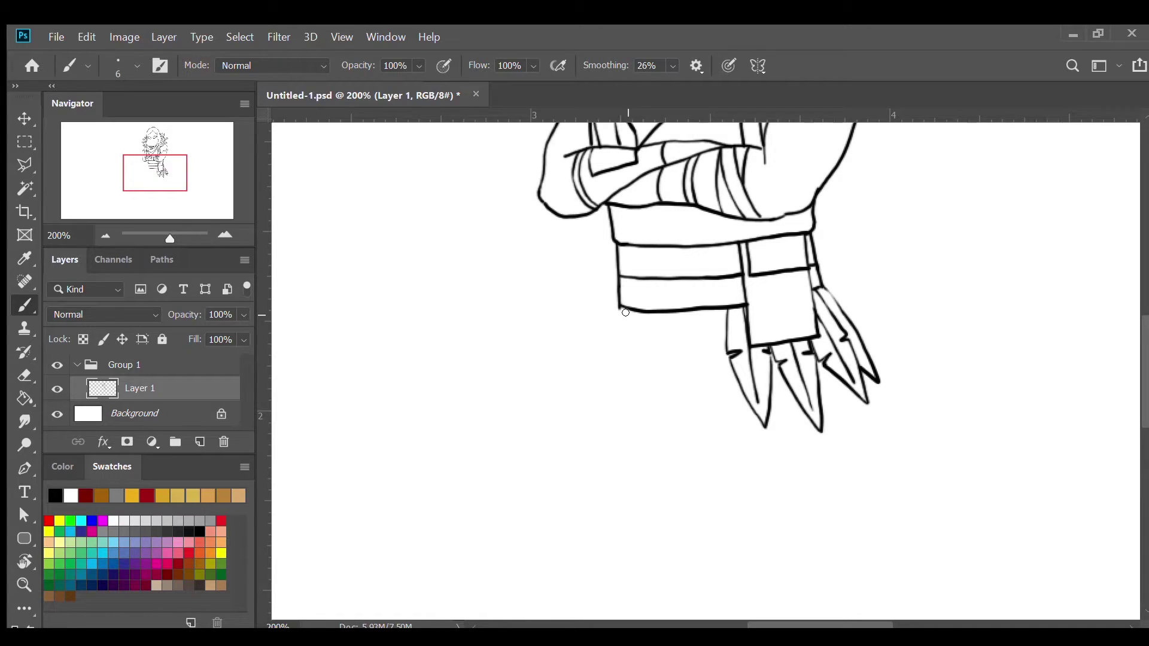
{"action": "mouse_move", "coordinate": [636, 312]}
{"action": "left_mouse_down"}
{"action": "mouse_move", "coordinate": [617, 369]}
{"action": "mouse_move", "coordinate": [578, 419]}
{"action": "mouse_move", "coordinate": [624, 305]}
{"action": "mouse_move", "coordinate": [582, 400]}
{"action": "left_mouse_up"}
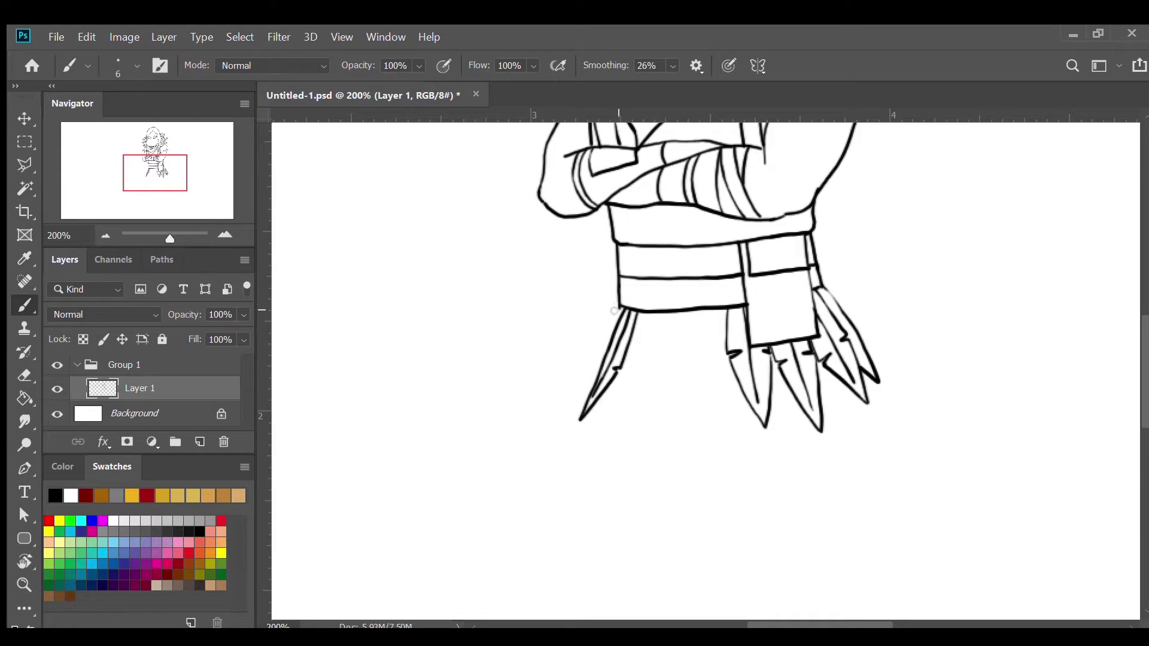
{"action": "mouse_move", "coordinate": [620, 309]}
{"action": "left_mouse_down"}
{"action": "mouse_move", "coordinate": [559, 411]}
{"action": "mouse_move", "coordinate": [608, 348]}
{"action": "left_mouse_up"}
{"action": "mouse_move", "coordinate": [576, 387]}
{"action": "left_mouse_down"}
{"action": "mouse_move", "coordinate": [608, 345]}
{"action": "mouse_move", "coordinate": [618, 296]}
{"action": "left_mouse_up"}
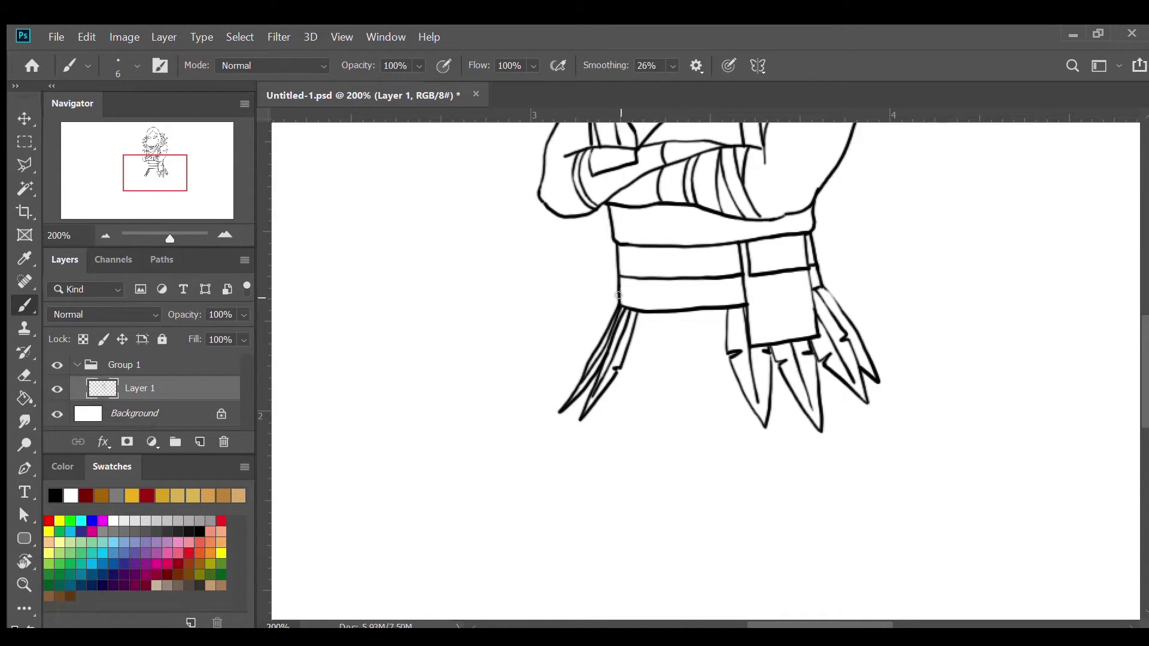
{"action": "scroll", "coordinate": [473, 160], "scroll_direction": "down", "scroll_amount": 3}
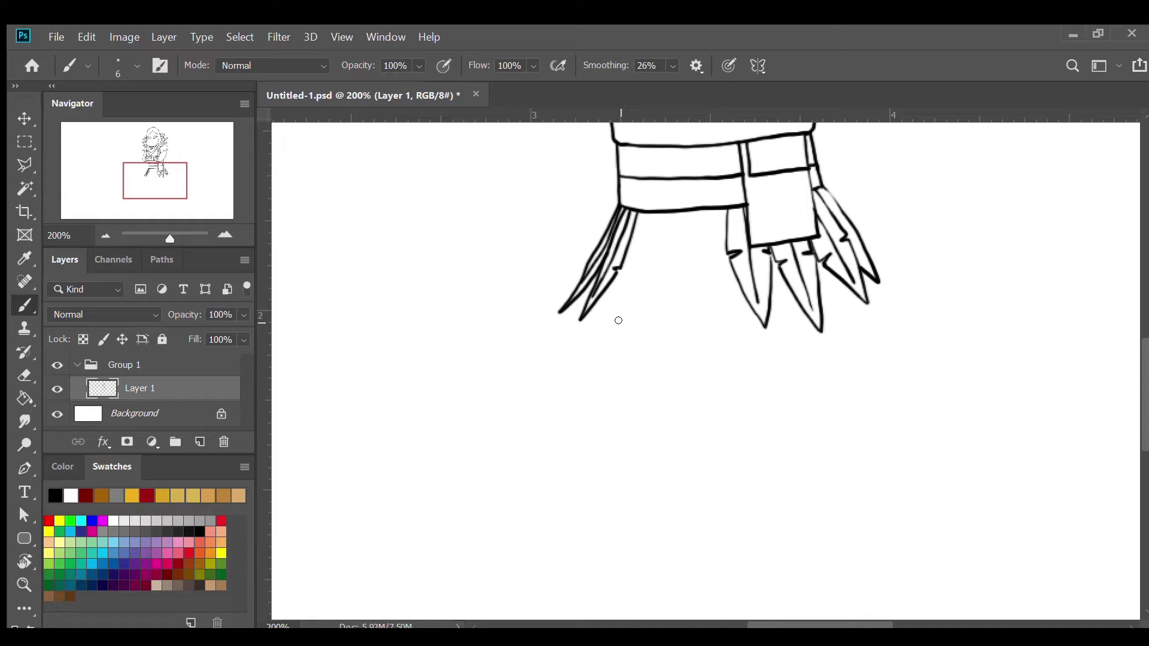
{"action": "mouse_move", "coordinate": [624, 302]}
{"action": "left_mouse_down"}
{"action": "mouse_move", "coordinate": [629, 316]}
{"action": "mouse_move", "coordinate": [645, 307]}
{"action": "mouse_move", "coordinate": [647, 263]}
{"action": "mouse_move", "coordinate": [661, 254]}
{"action": "mouse_move", "coordinate": [663, 279]}
{"action": "mouse_move", "coordinate": [677, 264]}
{"action": "mouse_move", "coordinate": [703, 277]}
{"action": "mouse_move", "coordinate": [699, 255]}
{"action": "mouse_move", "coordinate": [717, 263]}
{"action": "mouse_move", "coordinate": [729, 316]}
{"action": "mouse_move", "coordinate": [735, 273]}
{"action": "mouse_move", "coordinate": [748, 328]}
{"action": "left_mouse_up"}
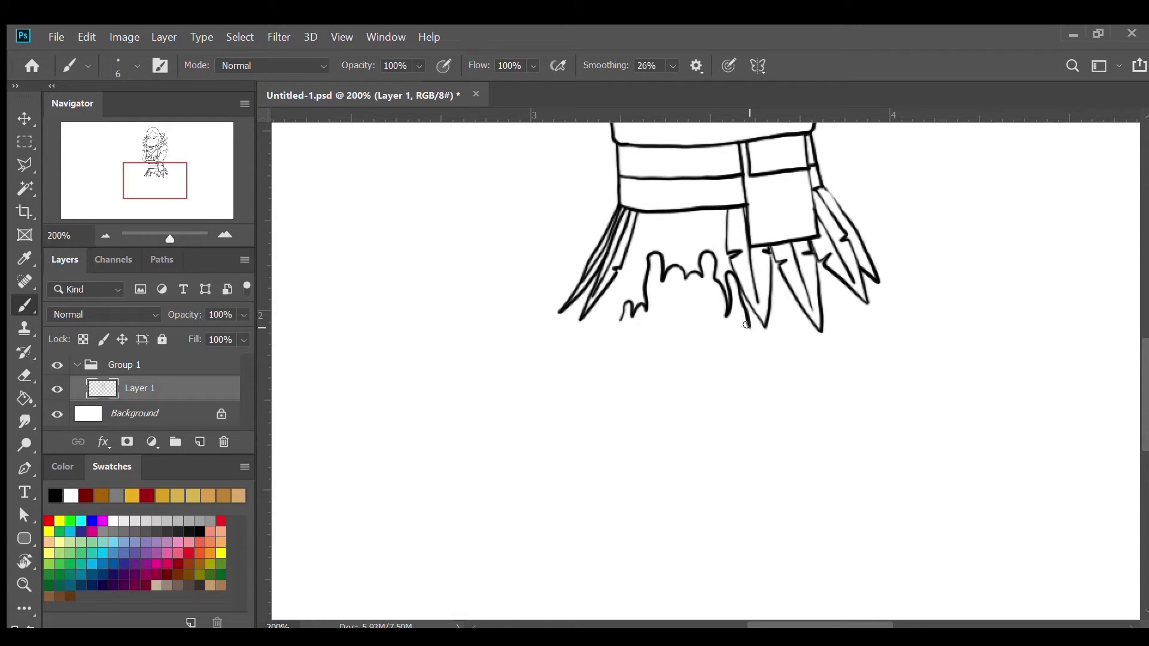
Draw two long, pointed cloth tails below the feathers, a wide right-hand one with a jagged inner edge and a narrow left-hand one
{"action": "mouse_move", "coordinate": [742, 319]}
{"action": "left_mouse_down"}
{"action": "mouse_move", "coordinate": [790, 423]}
{"action": "mouse_move", "coordinate": [791, 396]}
{"action": "left_mouse_up"}
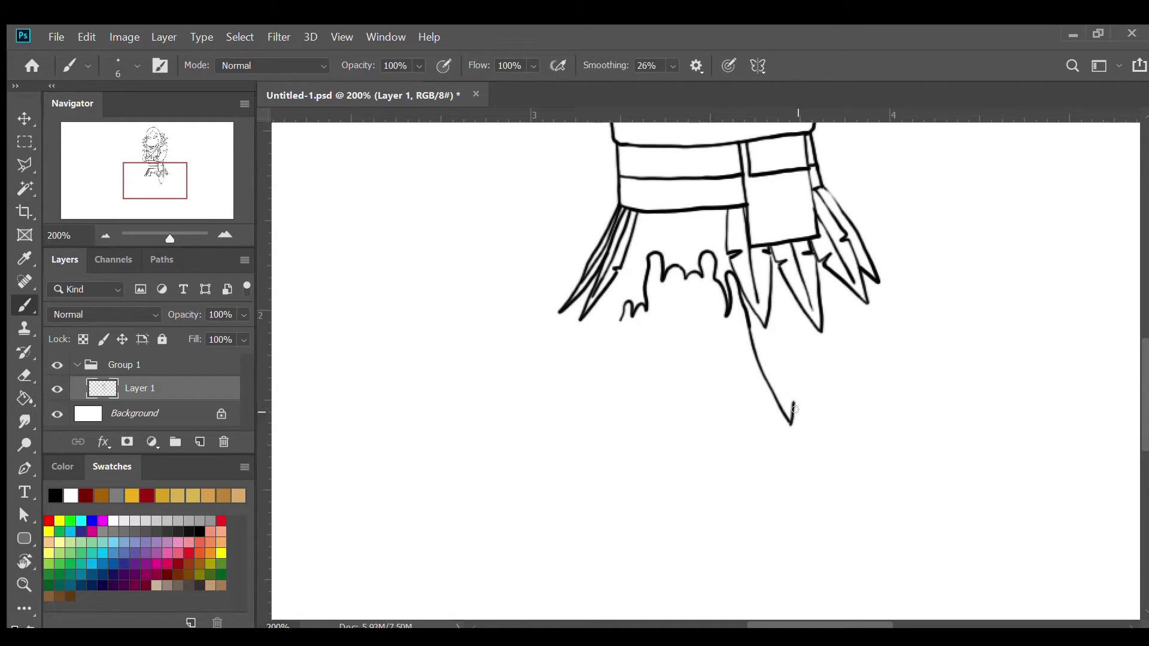
{"action": "mouse_move", "coordinate": [793, 402]}
{"action": "left_mouse_down"}
{"action": "mouse_move", "coordinate": [837, 454]}
{"action": "mouse_move", "coordinate": [849, 463]}
{"action": "mouse_move", "coordinate": [851, 445]}
{"action": "mouse_move", "coordinate": [897, 496]}
{"action": "mouse_move", "coordinate": [894, 477]}
{"action": "mouse_move", "coordinate": [913, 509]}
{"action": "left_mouse_up"}
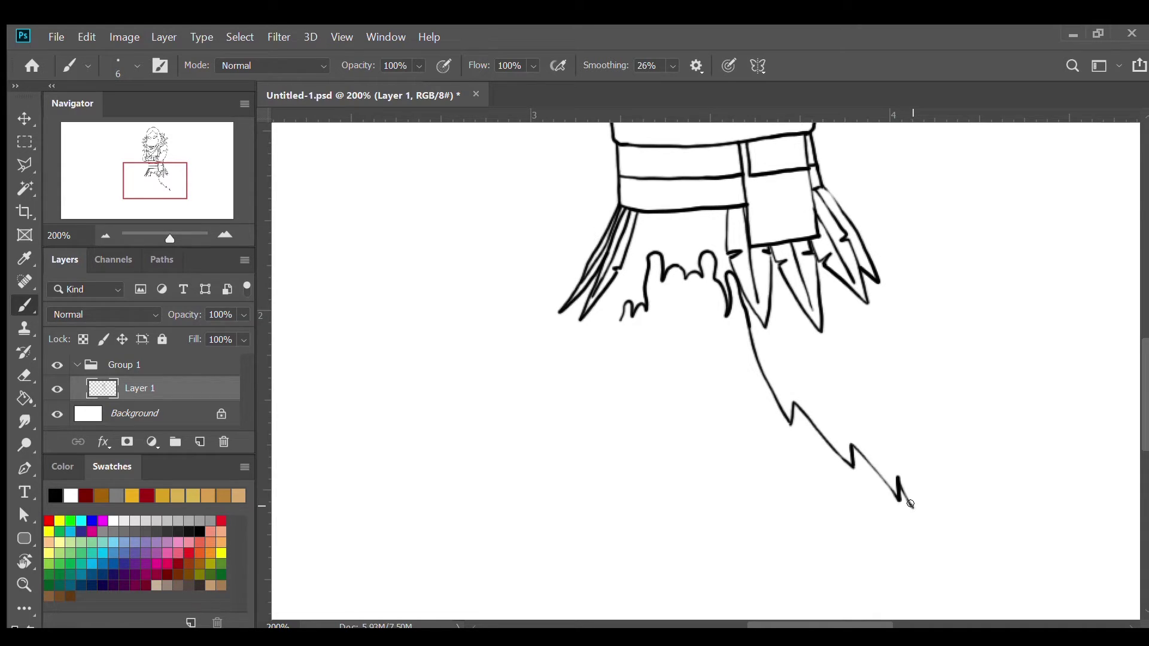
{"action": "mouse_move", "coordinate": [910, 504]}
{"action": "left_mouse_down"}
{"action": "mouse_move", "coordinate": [922, 518]}
{"action": "mouse_move", "coordinate": [902, 397]}
{"action": "mouse_move", "coordinate": [861, 271]}
{"action": "left_mouse_up"}
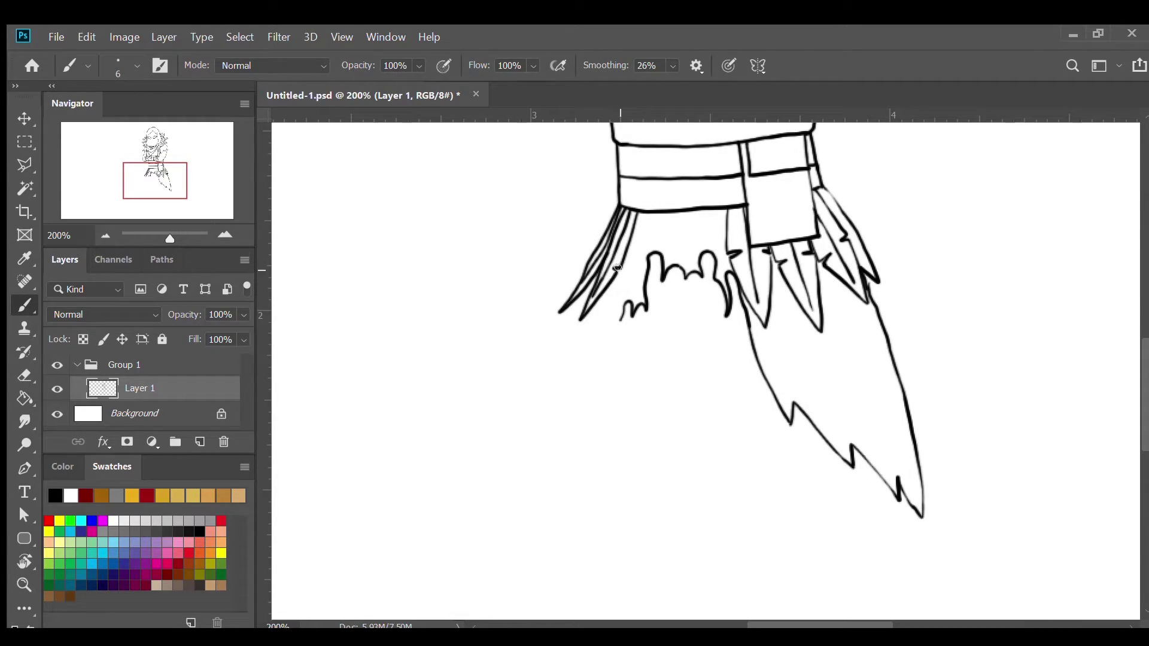
{"action": "left_click_drag", "start_coordinate": [625, 250], "coordinate": [586, 500]}
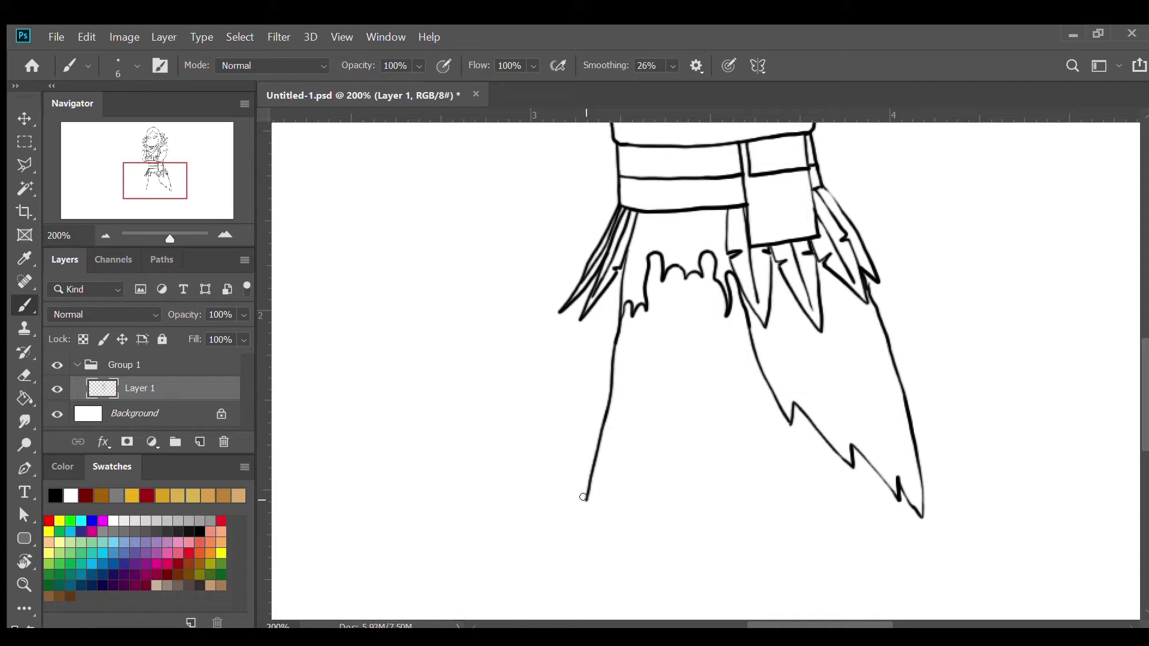
{"action": "left_click_drag", "start_coordinate": [585, 497], "coordinate": [603, 270]}
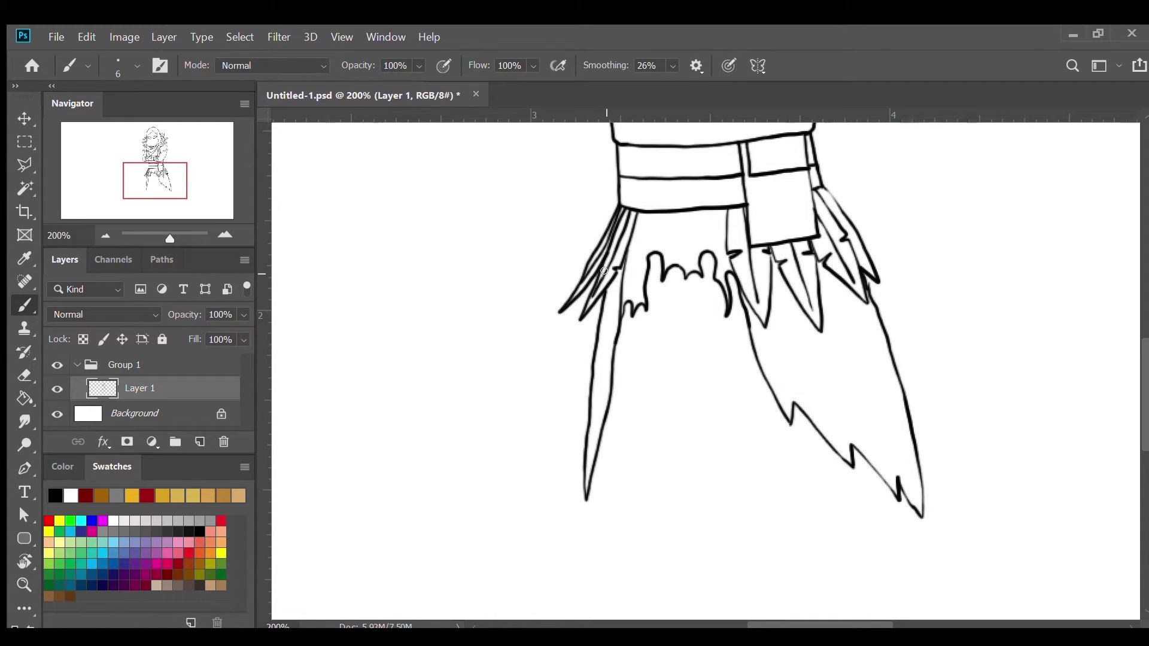
{"action": "scroll", "coordinate": [609, 272], "scroll_direction": "down", "scroll_amount": 3}
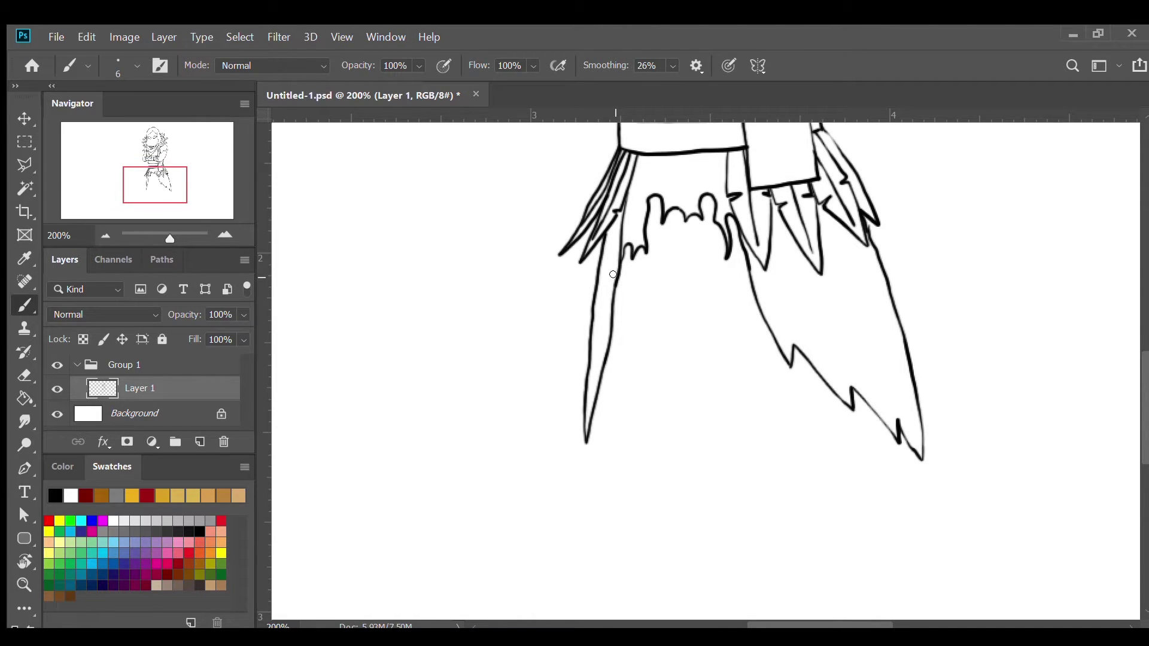
{"action": "scroll", "coordinate": [614, 275], "scroll_direction": "up", "scroll_amount": 7}
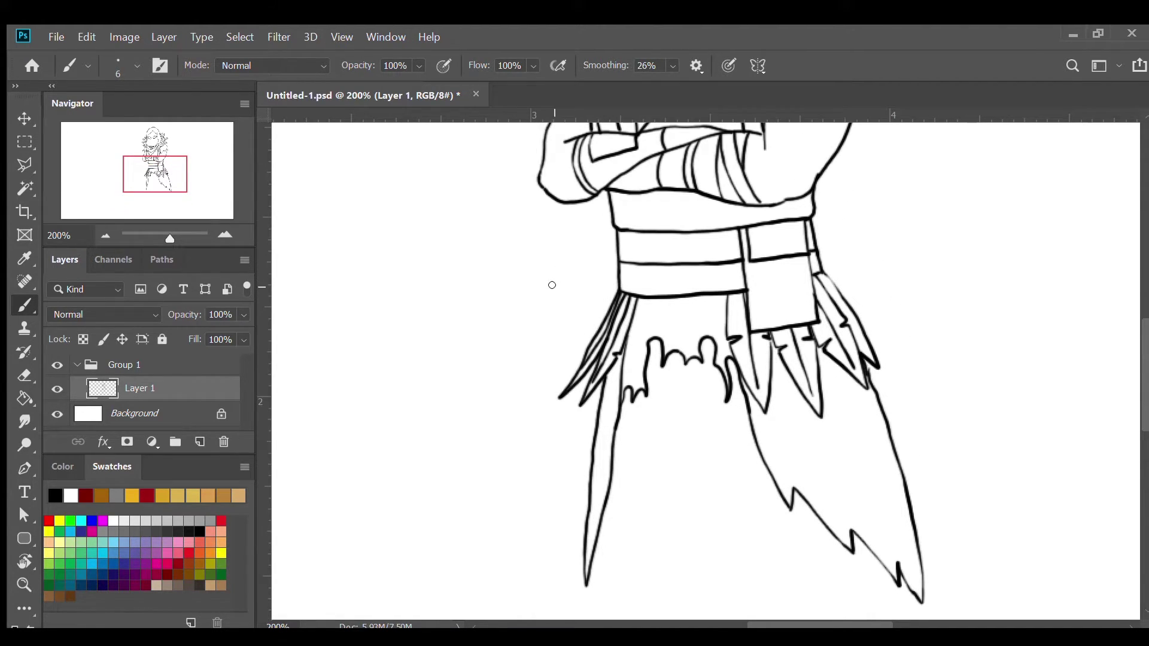
{"action": "left_click", "coordinate": [106, 236]}
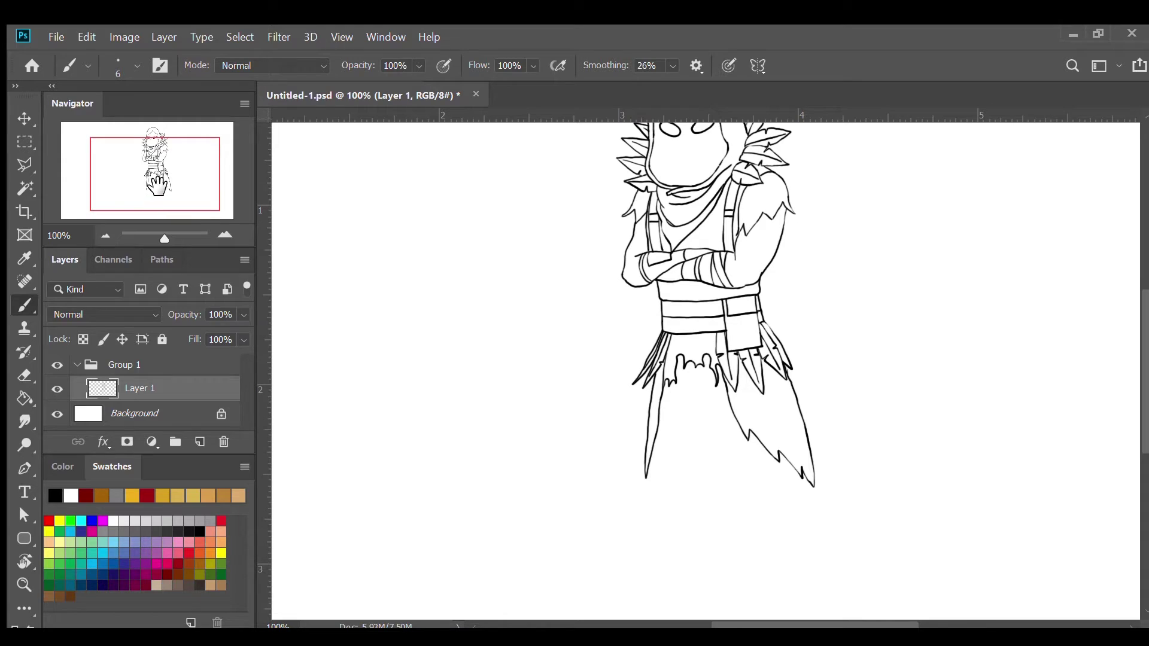
{"action": "mouse_move", "coordinate": [155, 187]}
{"action": "left_mouse_down"}
{"action": "mouse_move", "coordinate": [168, 175]}
{"action": "mouse_move", "coordinate": [166, 195]}
{"action": "left_mouse_up"}
{"action": "left_click", "coordinate": [225, 235]}
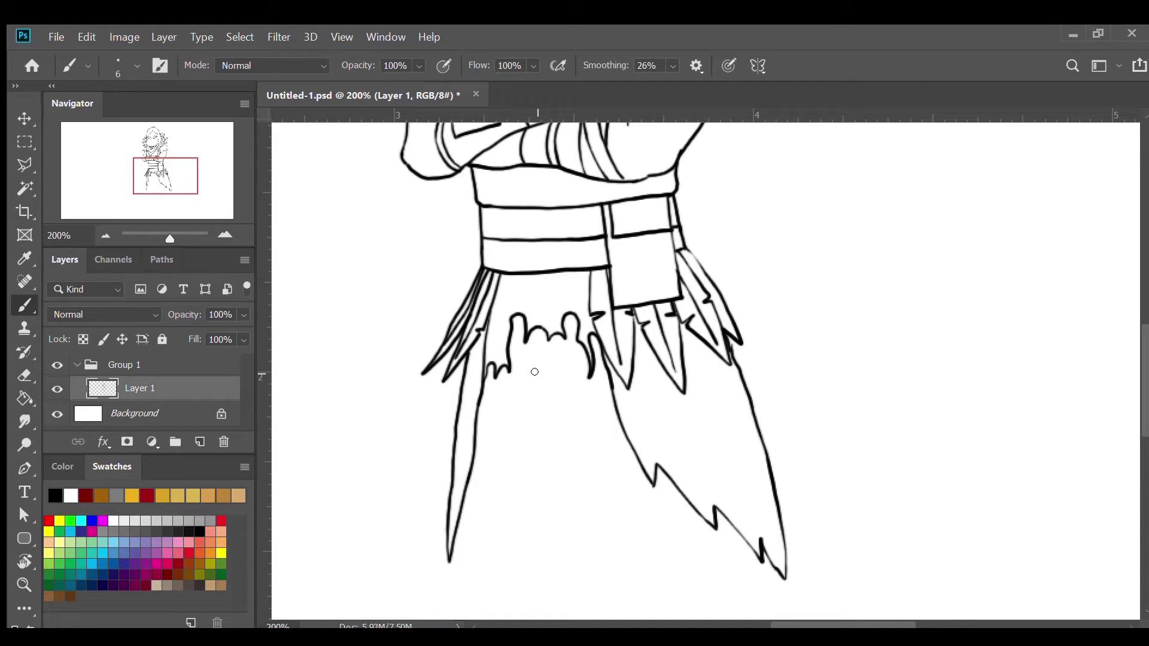
Draw the right-hand trouser leg's wavy inner contour and bunched cuff below the skirt, with a round knee pad beside the cuff
{"action": "left_click_drag", "start_coordinate": [526, 370], "coordinate": [568, 392]}
{"action": "scroll", "coordinate": [583, 350], "scroll_direction": "down", "scroll_amount": 2}
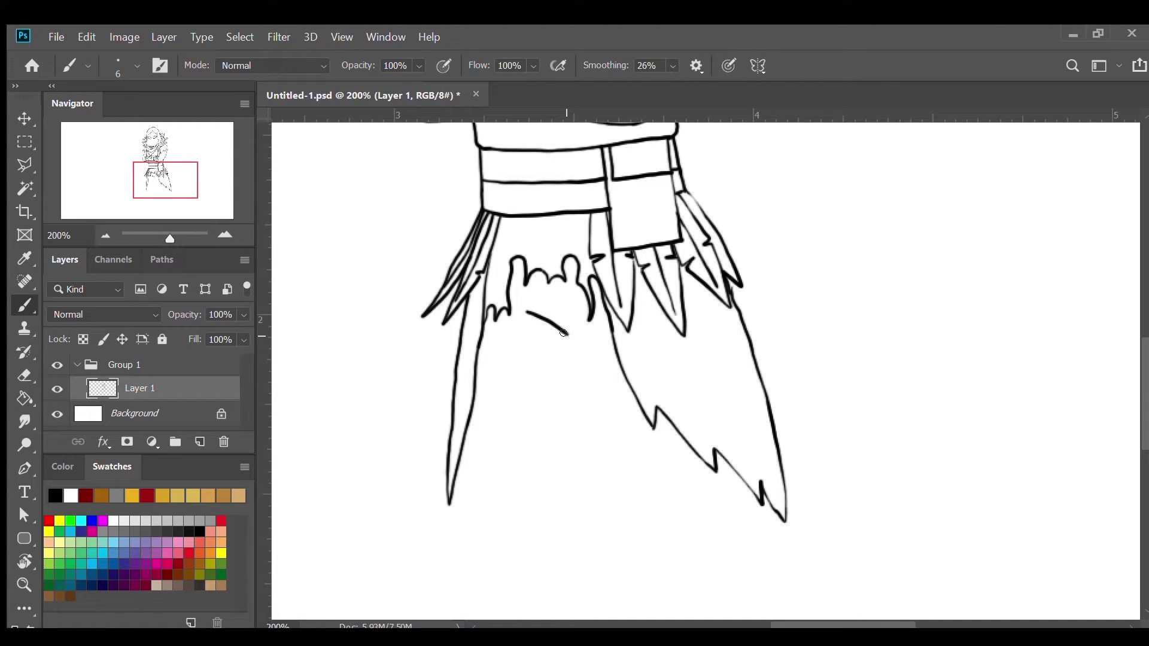
{"action": "left_click_drag", "start_coordinate": [567, 338], "coordinate": [633, 505]}
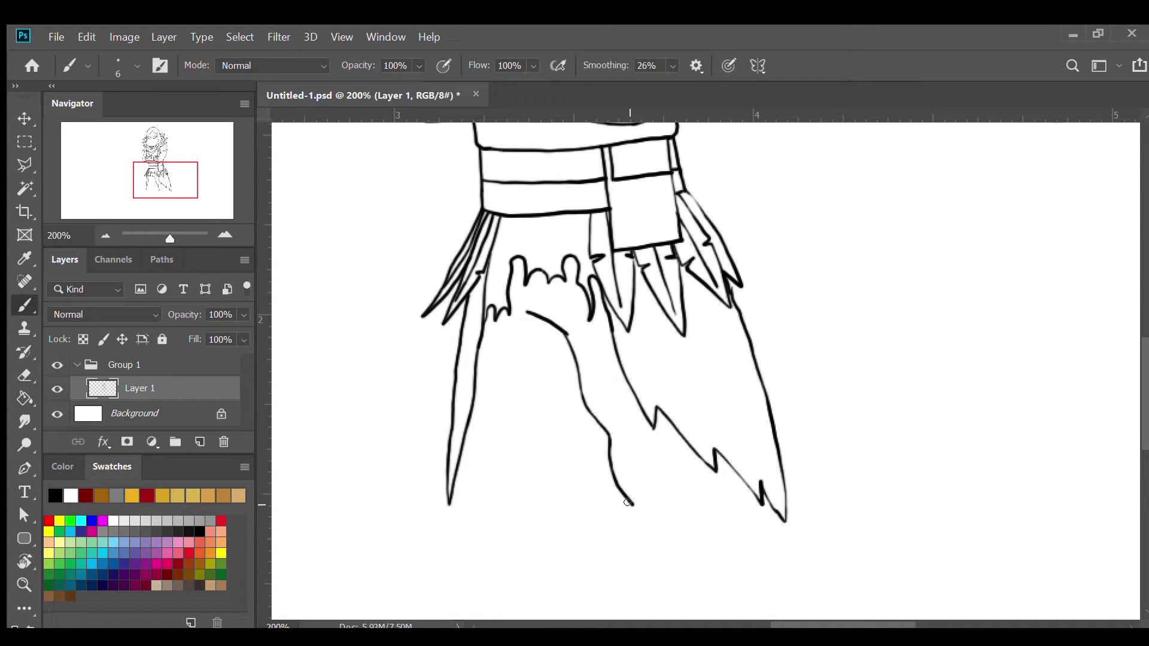
{"action": "mouse_move", "coordinate": [626, 500]}
{"action": "left_mouse_down"}
{"action": "mouse_move", "coordinate": [629, 525]}
{"action": "mouse_move", "coordinate": [658, 534]}
{"action": "mouse_move", "coordinate": [678, 516]}
{"action": "left_mouse_up"}
{"action": "mouse_move", "coordinate": [677, 529]}
{"action": "left_mouse_down"}
{"action": "mouse_move", "coordinate": [664, 477]}
{"action": "mouse_move", "coordinate": [697, 452]}
{"action": "left_mouse_up"}
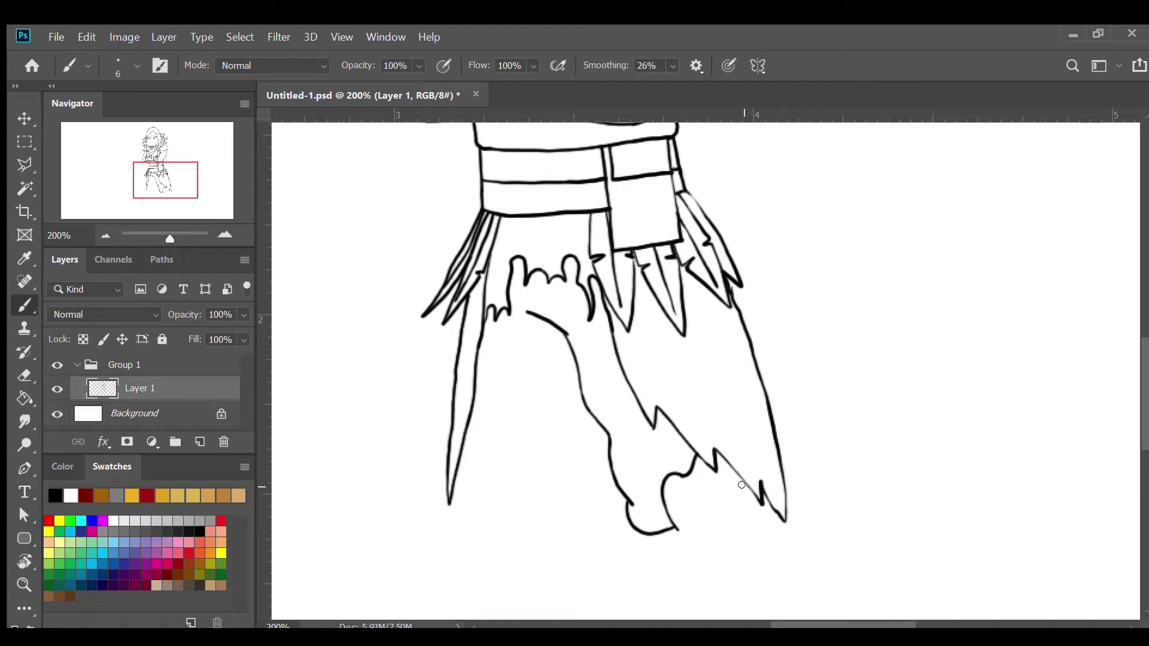
{"action": "left_click_drag", "start_coordinate": [747, 488], "coordinate": [743, 518]}
{"action": "scroll", "coordinate": [746, 512], "scroll_direction": "down", "scroll_amount": 2}
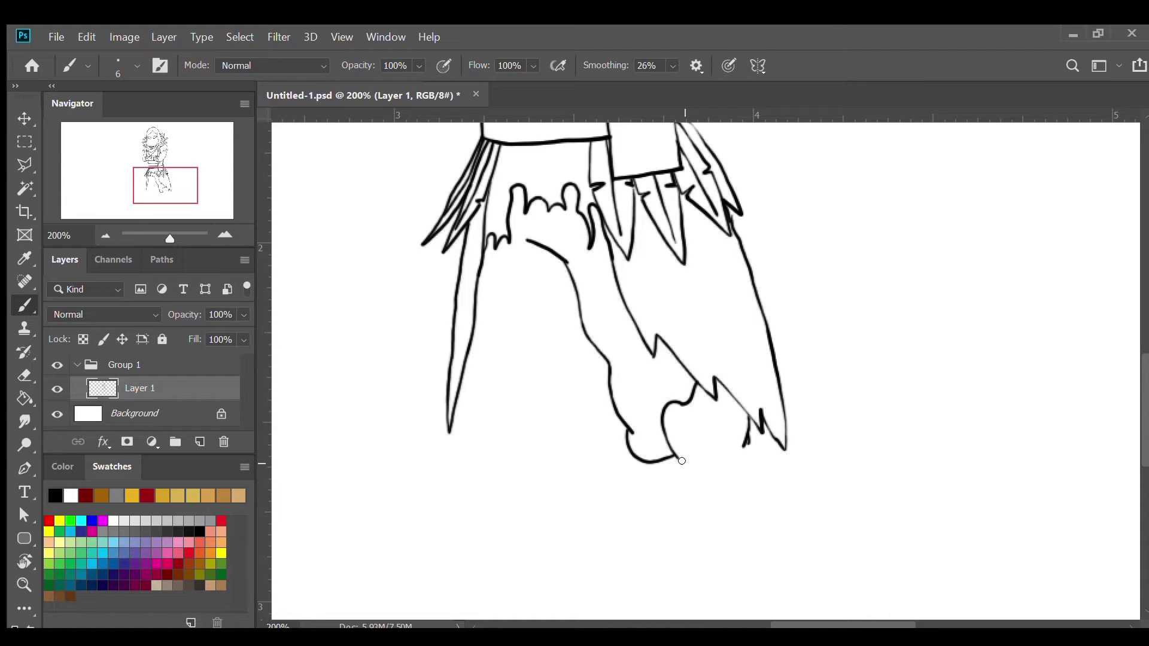
{"action": "mouse_move", "coordinate": [682, 461]}
{"action": "left_mouse_down"}
{"action": "mouse_move", "coordinate": [679, 420]}
{"action": "mouse_move", "coordinate": [712, 406]}
{"action": "mouse_move", "coordinate": [737, 429]}
{"action": "mouse_move", "coordinate": [737, 457]}
{"action": "mouse_move", "coordinate": [688, 470]}
{"action": "mouse_move", "coordinate": [682, 429]}
{"action": "left_mouse_up"}
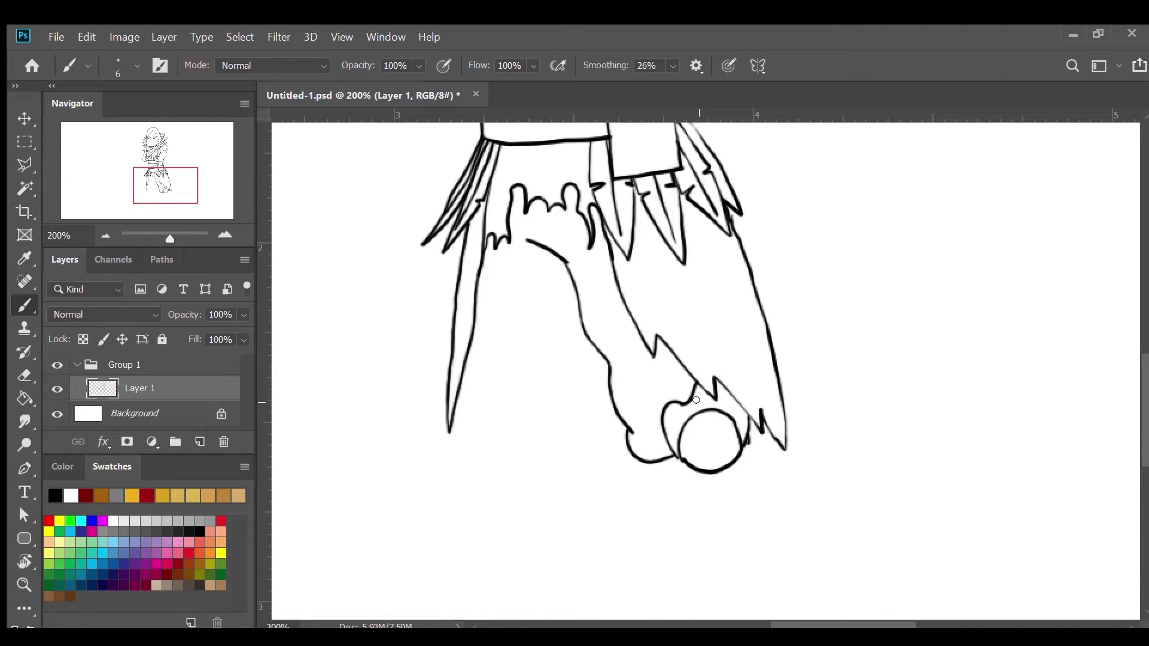
Outline the right-hand lower leg from below the round knee pad, narrowing at the ankle and flaring into a front-facing foot
{"action": "scroll", "coordinate": [715, 399], "scroll_direction": "down", "scroll_amount": 3}
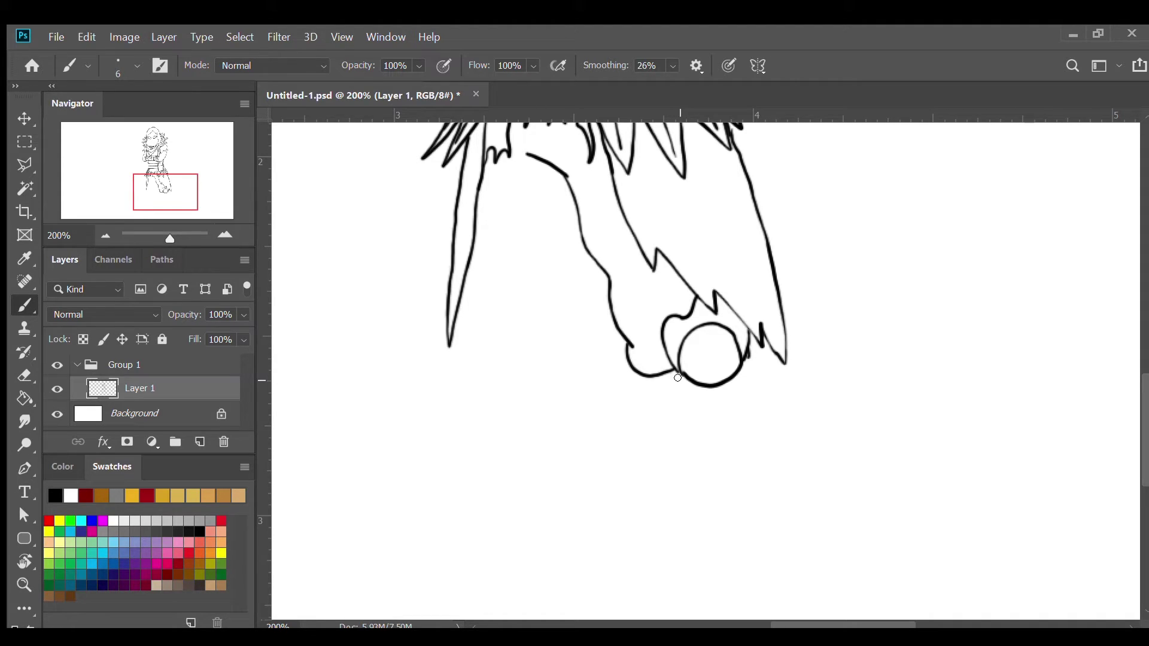
{"action": "mouse_move", "coordinate": [680, 375]}
{"action": "left_mouse_down"}
{"action": "mouse_move", "coordinate": [666, 382]}
{"action": "mouse_move", "coordinate": [671, 396]}
{"action": "left_mouse_up"}
{"action": "left_click_drag", "start_coordinate": [743, 364], "coordinate": [748, 371]}
{"action": "mouse_move", "coordinate": [655, 377]}
{"action": "left_mouse_down"}
{"action": "mouse_move", "coordinate": [706, 499]}
{"action": "mouse_move", "coordinate": [690, 576]}
{"action": "mouse_move", "coordinate": [715, 589]}
{"action": "mouse_move", "coordinate": [777, 581]}
{"action": "mouse_move", "coordinate": [744, 353]}
{"action": "left_mouse_up"}
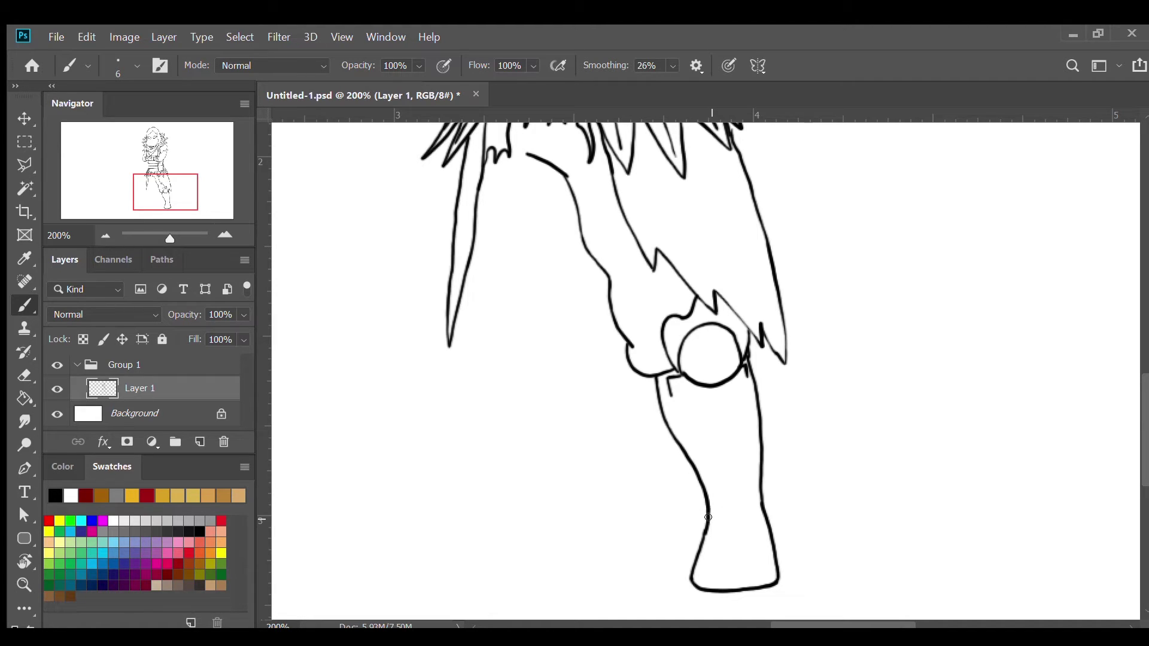
Draw a rectangular ankle band on the right-hand leg and curved toe-cap and sole lines across its shoe
{"action": "mouse_move", "coordinate": [709, 518]}
{"action": "left_mouse_down"}
{"action": "mouse_move", "coordinate": [763, 516]}
{"action": "mouse_move", "coordinate": [768, 546]}
{"action": "left_mouse_up"}
{"action": "mouse_move", "coordinate": [707, 522]}
{"action": "left_mouse_down"}
{"action": "mouse_move", "coordinate": [709, 551]}
{"action": "mouse_move", "coordinate": [767, 545]}
{"action": "left_mouse_up"}
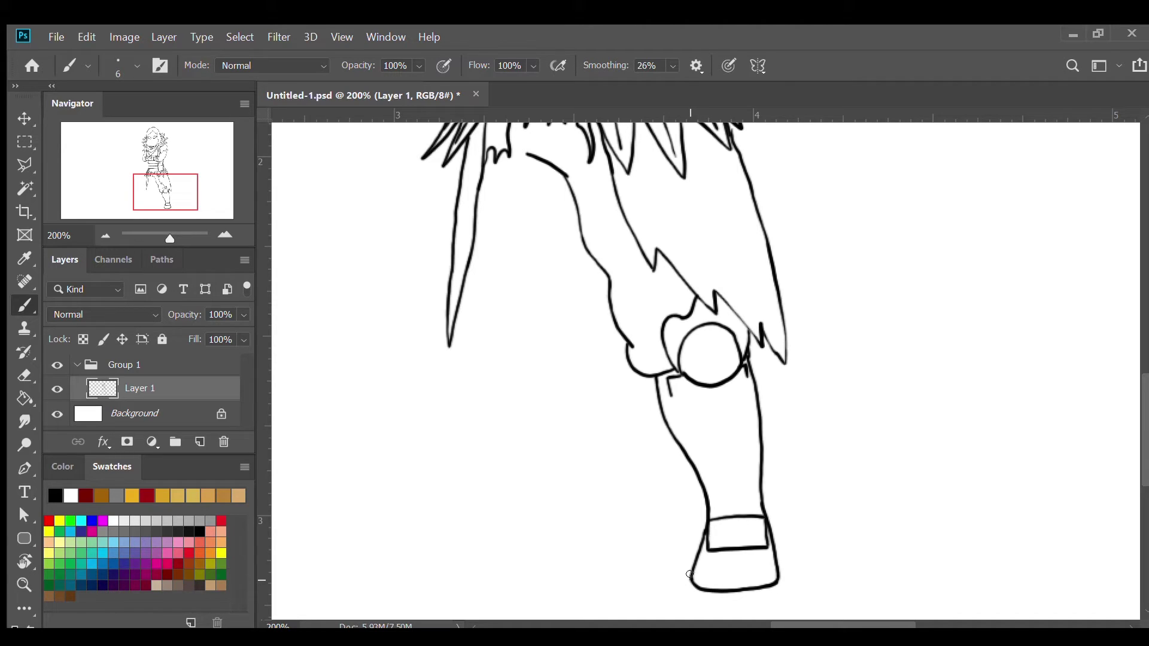
{"action": "mouse_move", "coordinate": [690, 575]}
{"action": "left_mouse_down"}
{"action": "mouse_move", "coordinate": [732, 548]}
{"action": "mouse_move", "coordinate": [726, 558]}
{"action": "mouse_move", "coordinate": [775, 568]}
{"action": "left_mouse_up"}
{"action": "mouse_move", "coordinate": [700, 589]}
{"action": "left_mouse_down"}
{"action": "mouse_move", "coordinate": [750, 569]}
{"action": "mouse_move", "coordinate": [771, 577]}
{"action": "left_mouse_up"}
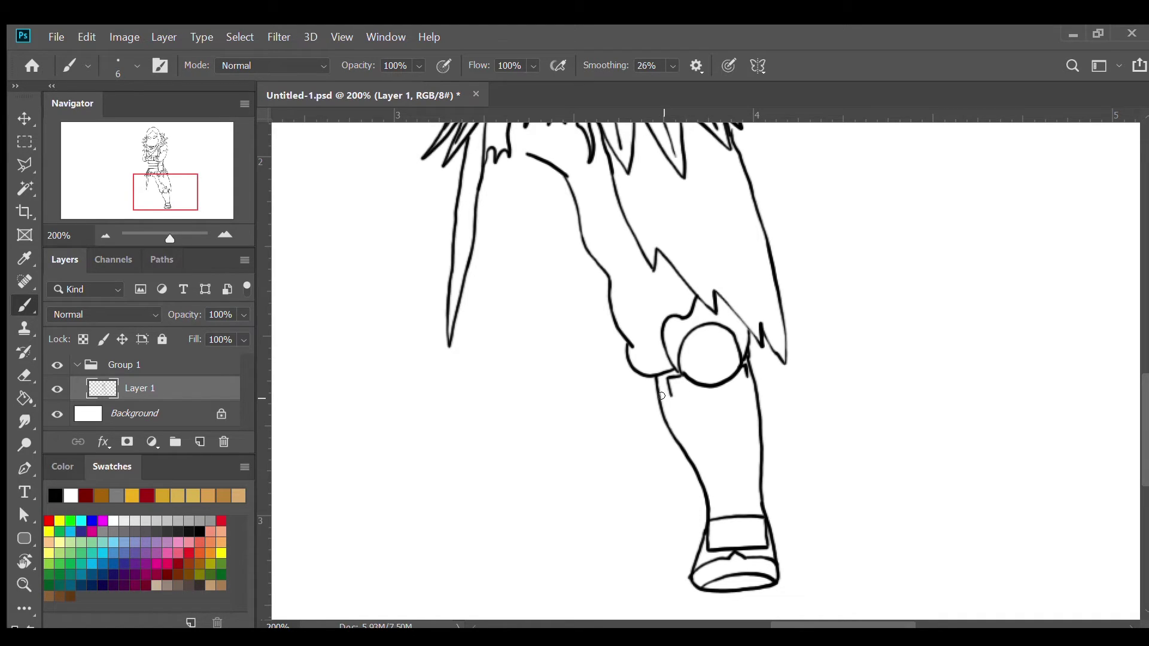
Draw crossing horizontal and diagonal bandage wraps down the right-hand shin from the knee pad to the ankle band
{"action": "left_click_drag", "start_coordinate": [658, 397], "coordinate": [757, 397]}
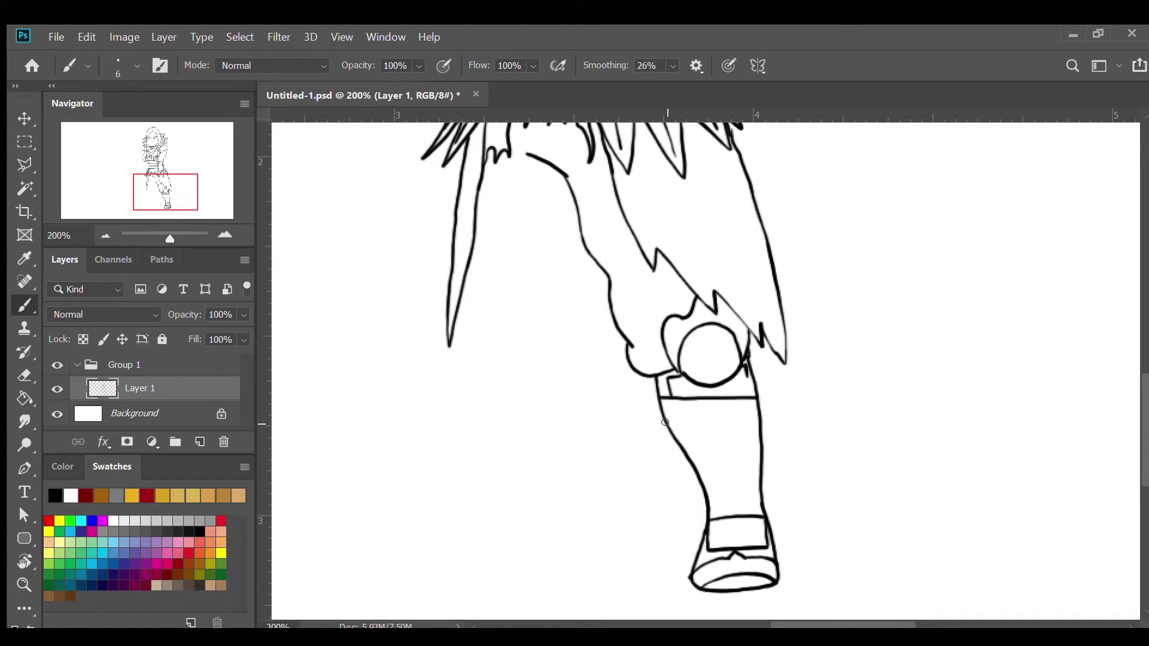
{"action": "left_click_drag", "start_coordinate": [666, 423], "coordinate": [761, 422]}
{"action": "left_click_drag", "start_coordinate": [748, 374], "coordinate": [717, 388]}
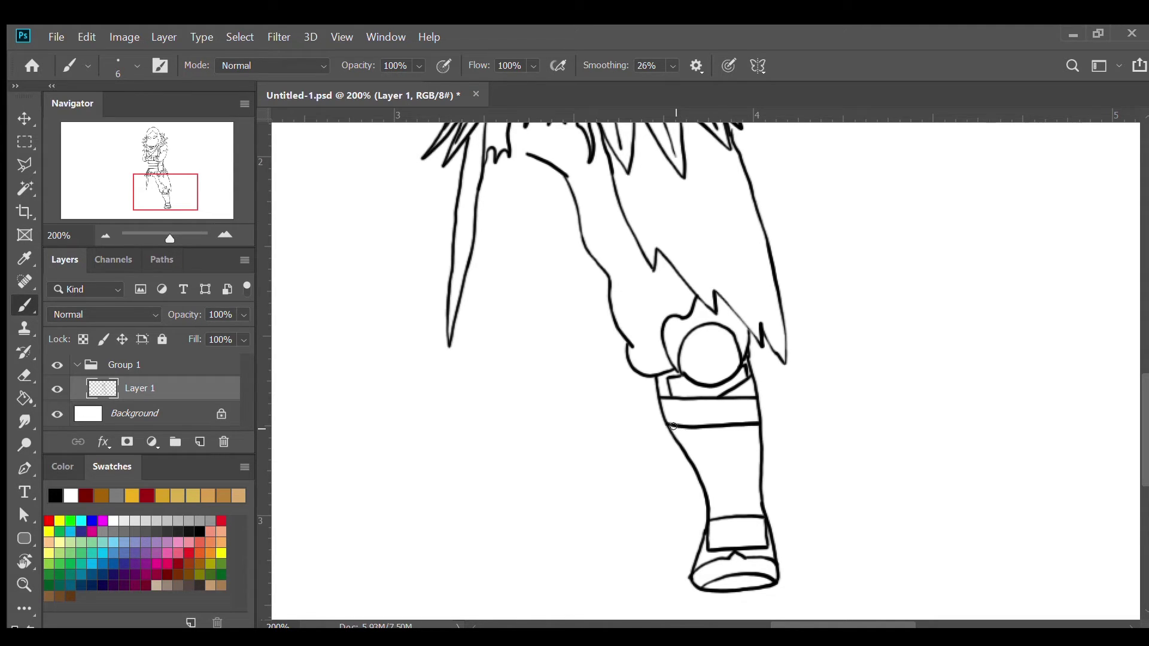
{"action": "left_click_drag", "start_coordinate": [730, 425], "coordinate": [679, 449]}
{"action": "mouse_move", "coordinate": [688, 459]}
{"action": "left_mouse_down"}
{"action": "mouse_move", "coordinate": [757, 467]}
{"action": "mouse_move", "coordinate": [730, 485]}
{"action": "mouse_move", "coordinate": [763, 487]}
{"action": "left_mouse_up"}
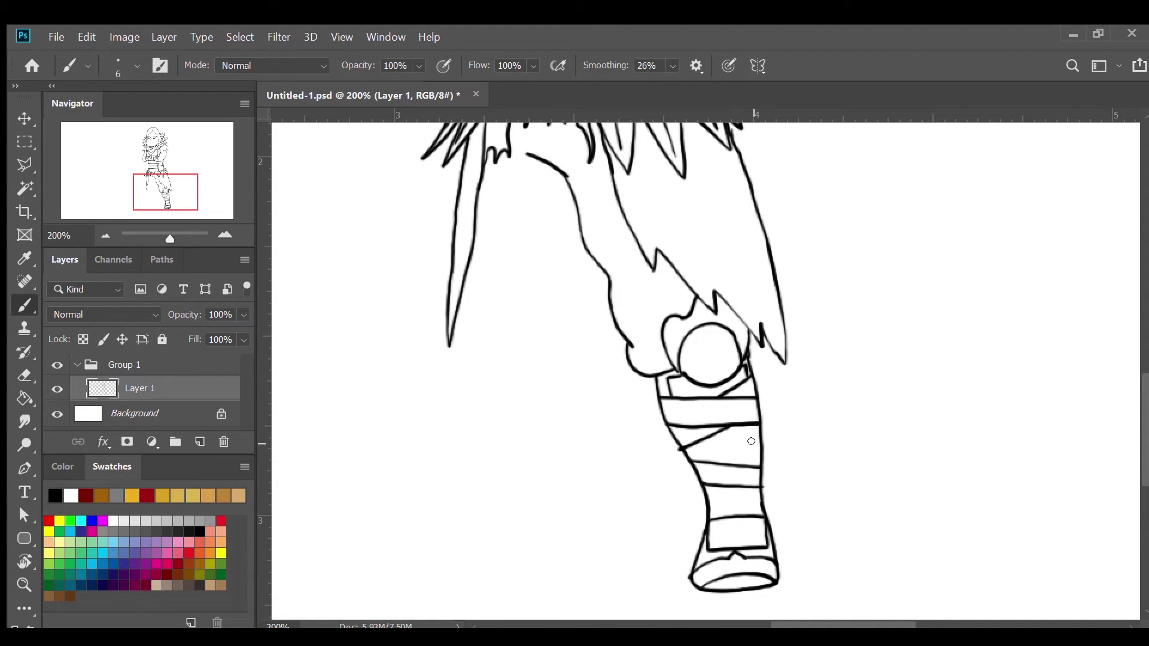
{"action": "mouse_move", "coordinate": [759, 443]}
{"action": "left_mouse_down"}
{"action": "mouse_move", "coordinate": [721, 464]}
{"action": "mouse_move", "coordinate": [721, 492]}
{"action": "mouse_move", "coordinate": [702, 499]}
{"action": "left_mouse_up"}
{"action": "left_click_drag", "start_coordinate": [756, 426], "coordinate": [757, 447]}
{"action": "left_click_drag", "start_coordinate": [710, 503], "coordinate": [752, 496]}
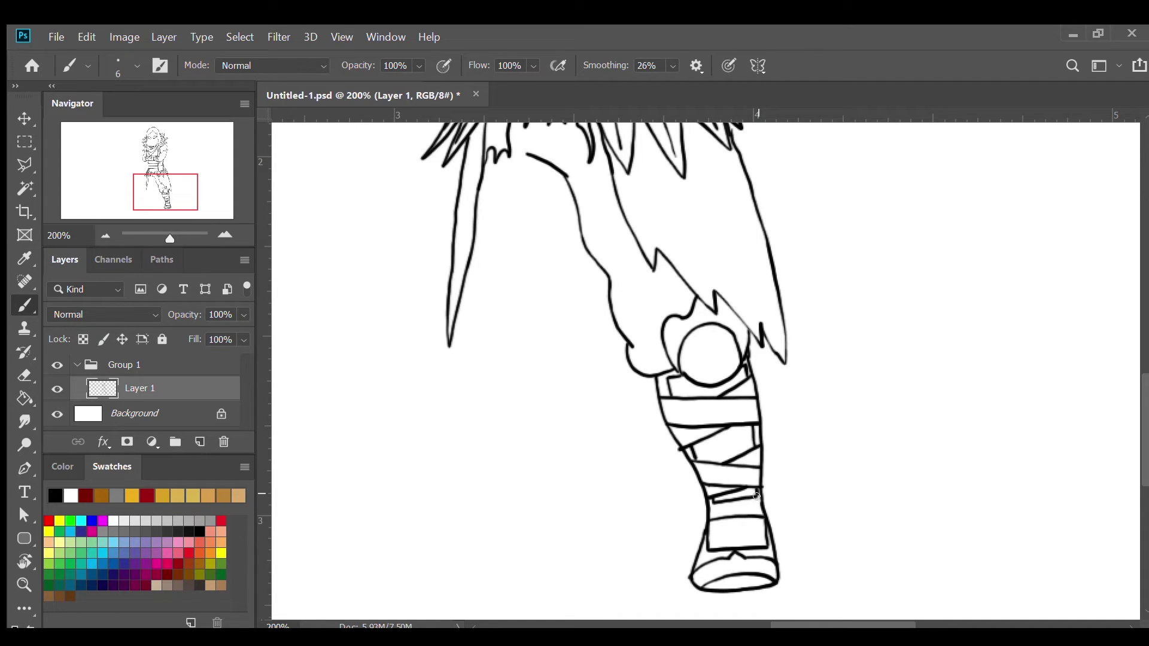
Draw the left-hand trouser leg's bunched cuff and inner contour, with an oval knee pad beside the narrow cloth tail
{"action": "scroll", "coordinate": [681, 430], "scroll_direction": "up", "scroll_amount": 3}
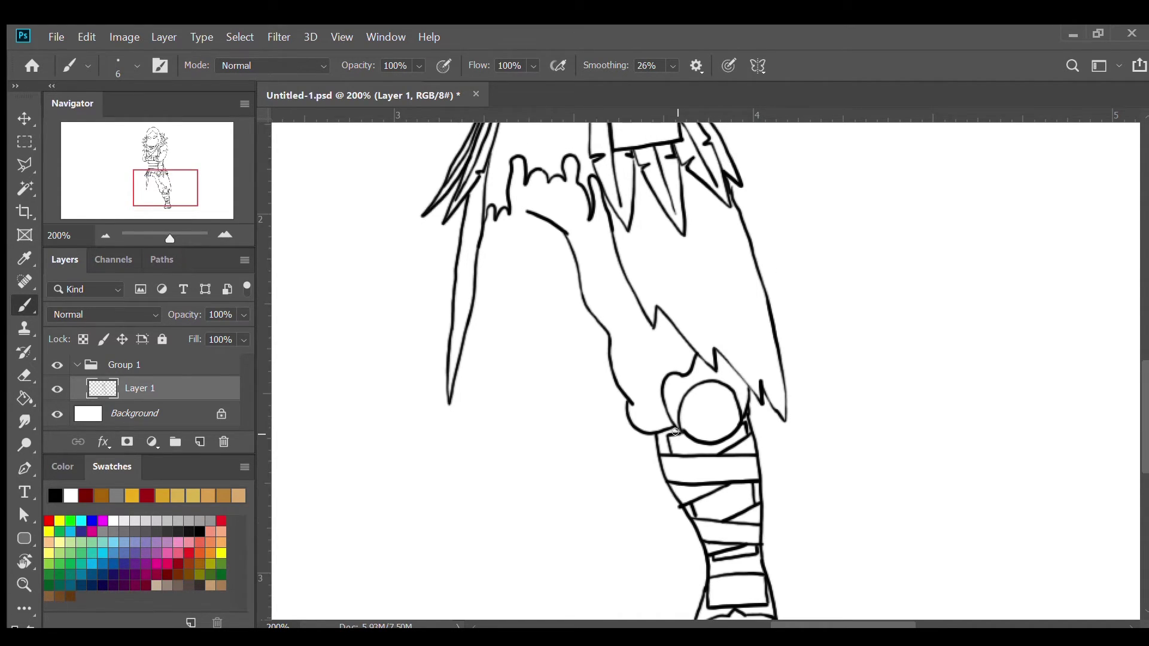
{"action": "left_click", "coordinate": [105, 234]}
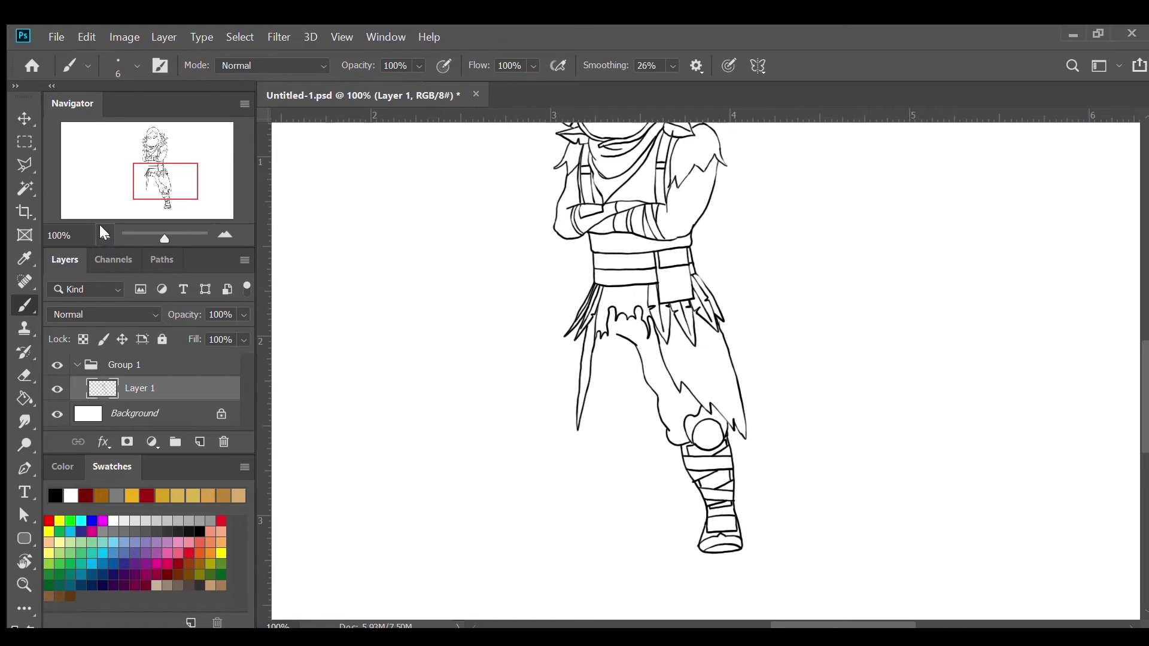
{"action": "left_click", "coordinate": [104, 234]}
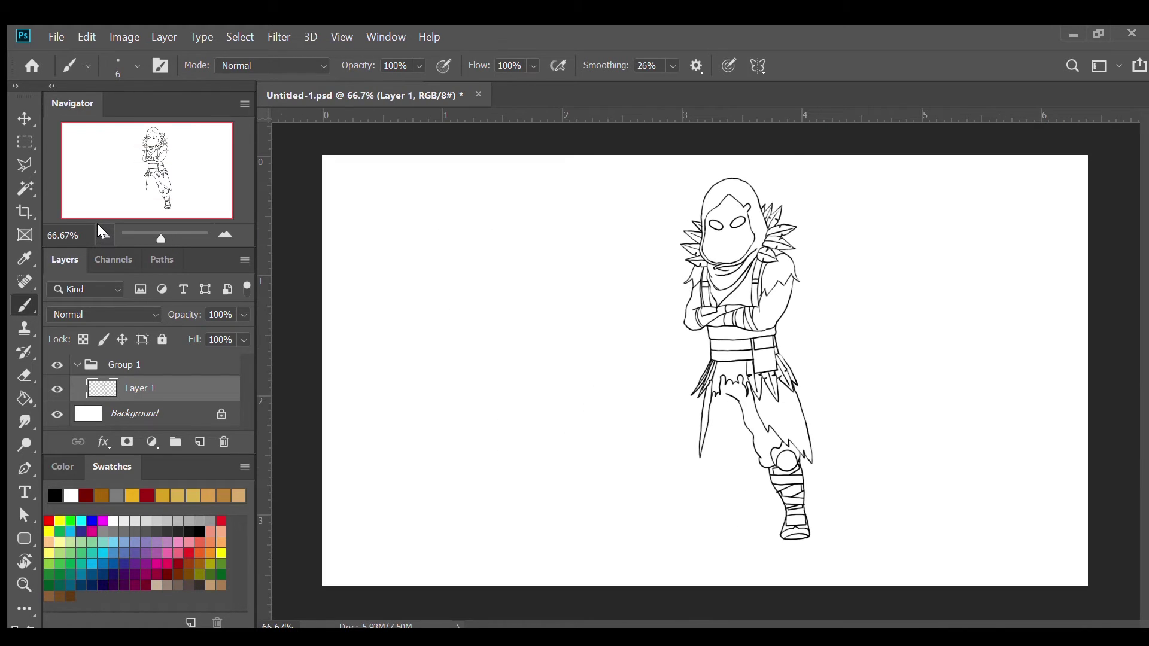
{"action": "left_click", "coordinate": [226, 235]}
{"action": "left_click", "coordinate": [226, 235]}
{"action": "mouse_move", "coordinate": [164, 191]}
{"action": "left_mouse_down"}
{"action": "mouse_move", "coordinate": [167, 209]}
{"action": "mouse_move", "coordinate": [181, 205]}
{"action": "left_mouse_up"}
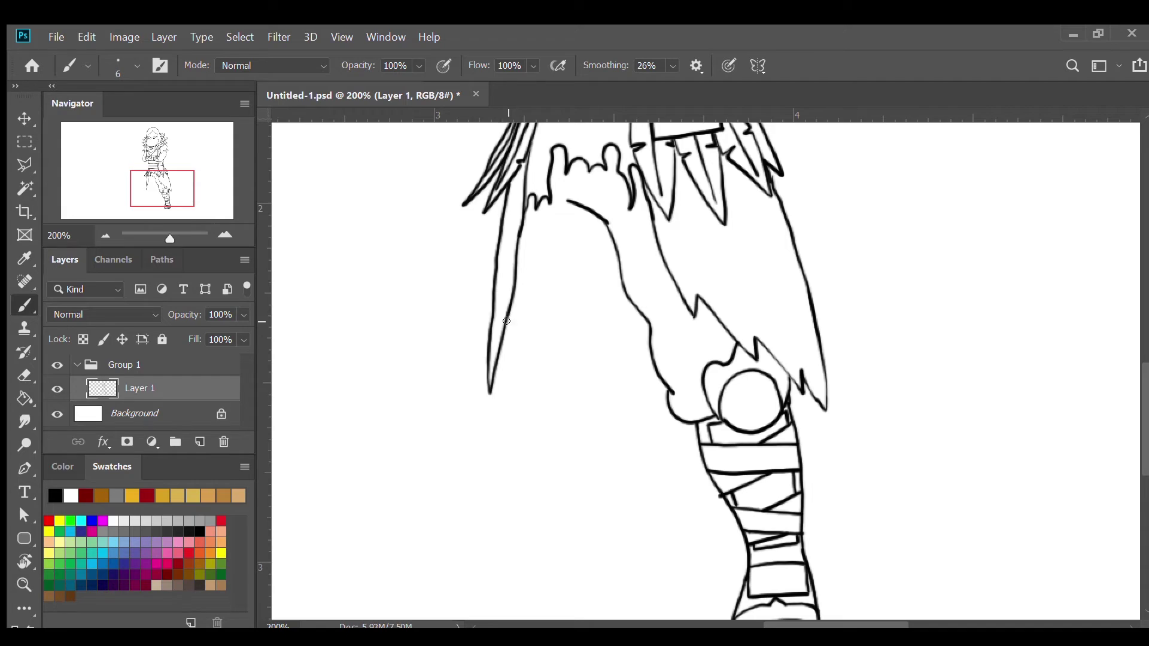
{"action": "left_click_drag", "start_coordinate": [503, 334], "coordinate": [500, 382]}
{"action": "mouse_move", "coordinate": [501, 381]}
{"action": "left_mouse_down"}
{"action": "mouse_move", "coordinate": [534, 384]}
{"action": "mouse_move", "coordinate": [560, 374]}
{"action": "mouse_move", "coordinate": [548, 375]}
{"action": "mouse_move", "coordinate": [575, 413]}
{"action": "left_mouse_up"}
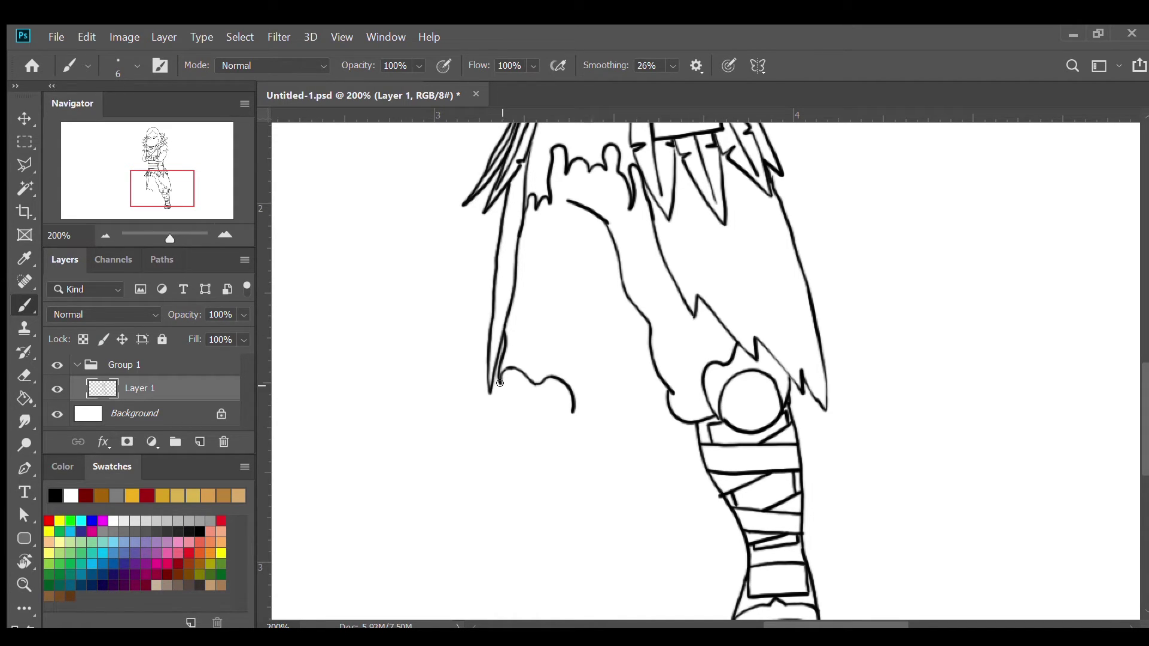
{"action": "mouse_move", "coordinate": [500, 384]}
{"action": "left_mouse_down"}
{"action": "mouse_move", "coordinate": [510, 427]}
{"action": "mouse_move", "coordinate": [544, 428]}
{"action": "left_mouse_up"}
{"action": "mouse_move", "coordinate": [503, 383]}
{"action": "left_mouse_down"}
{"action": "mouse_move", "coordinate": [543, 395]}
{"action": "mouse_move", "coordinate": [554, 416]}
{"action": "mouse_move", "coordinate": [537, 435]}
{"action": "left_mouse_up"}
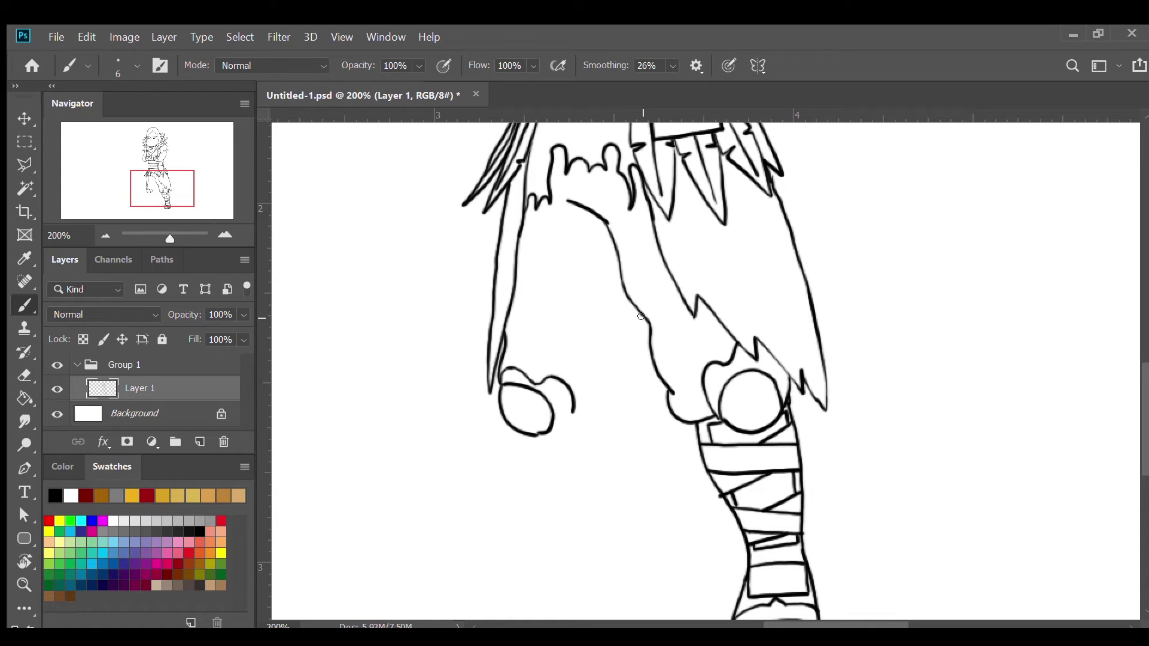
{"action": "mouse_move", "coordinate": [641, 316]}
{"action": "left_mouse_down"}
{"action": "mouse_move", "coordinate": [631, 419]}
{"action": "mouse_move", "coordinate": [595, 435]}
{"action": "mouse_move", "coordinate": [569, 420]}
{"action": "mouse_move", "coordinate": [571, 402]}
{"action": "left_mouse_up"}
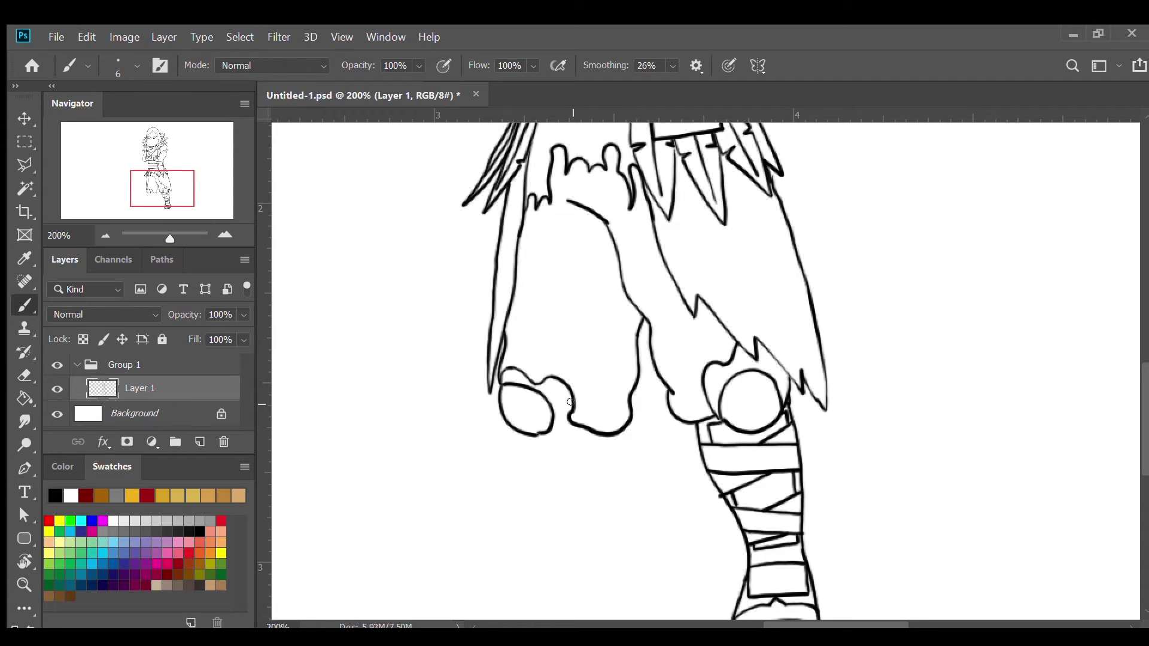
Outline the left-hand lower leg down to the heel and add a tilted rectangular band at the front of its ankle
{"action": "scroll", "coordinate": [624, 398], "scroll_direction": "down", "scroll_amount": 2}
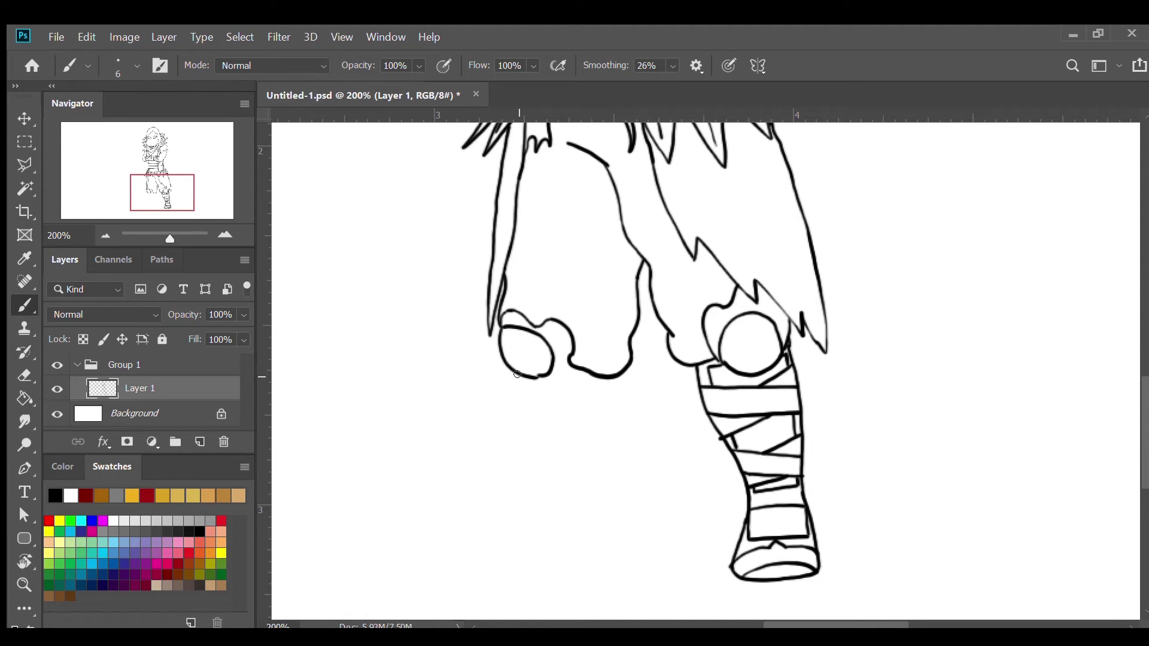
{"action": "left_click_drag", "start_coordinate": [520, 377], "coordinate": [538, 490]}
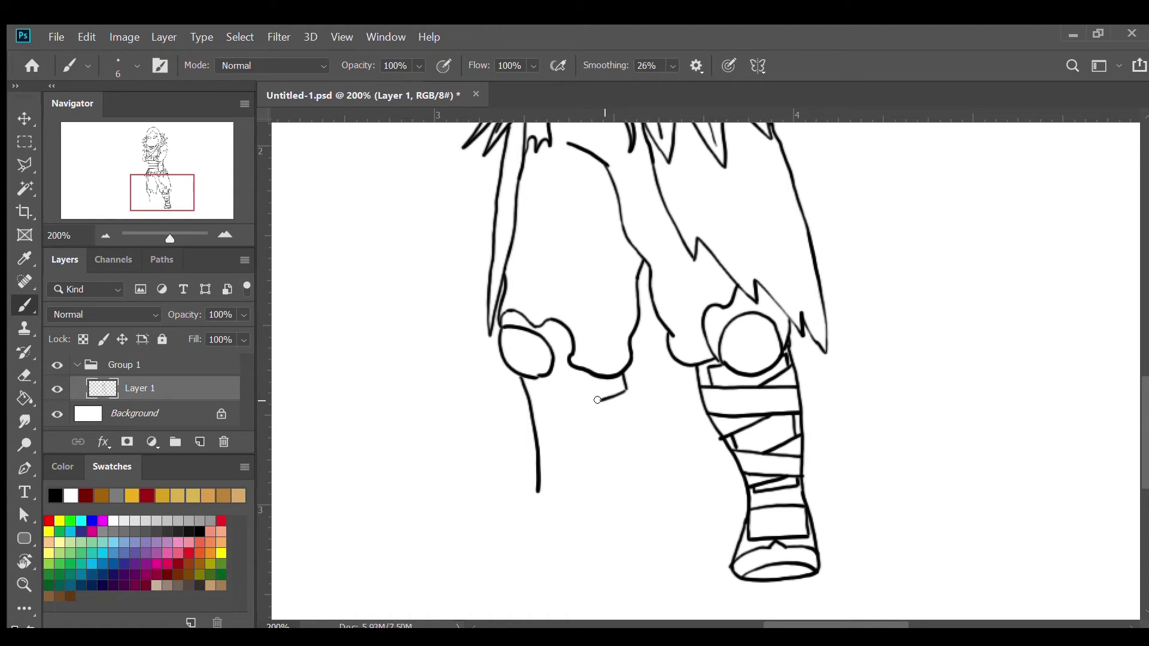
{"action": "left_click_drag", "start_coordinate": [597, 400], "coordinate": [583, 405]}
{"action": "mouse_move", "coordinate": [617, 396]}
{"action": "left_mouse_down"}
{"action": "mouse_move", "coordinate": [591, 482]}
{"action": "mouse_move", "coordinate": [600, 510]}
{"action": "left_mouse_up"}
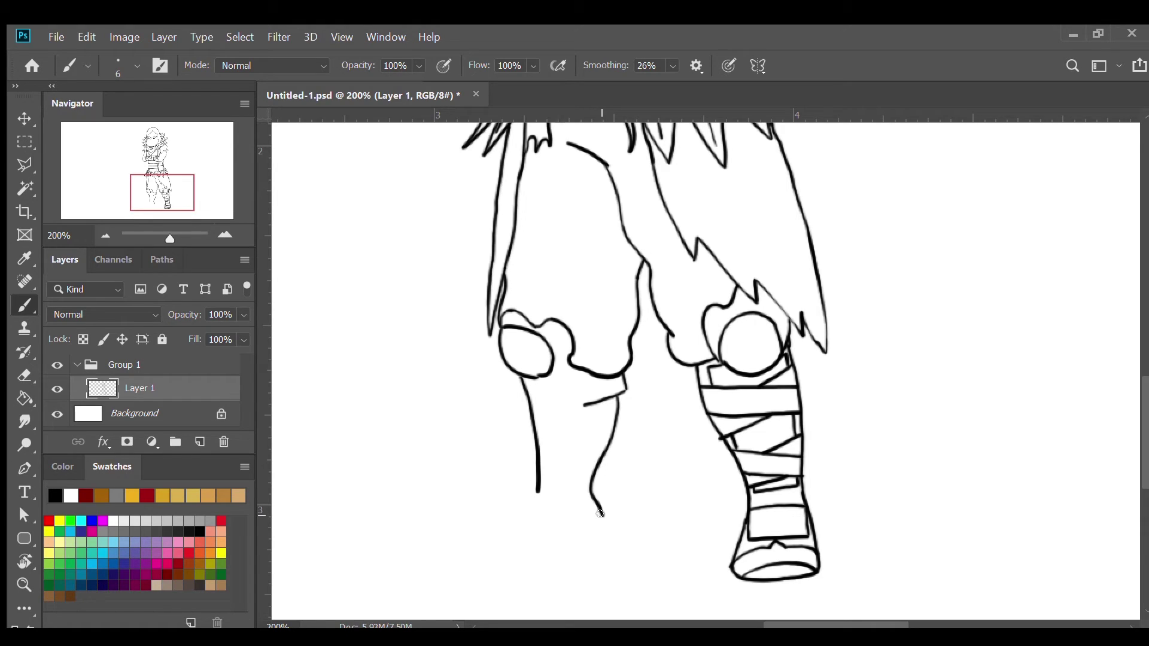
{"action": "left_click_drag", "start_coordinate": [600, 512], "coordinate": [584, 559]}
{"action": "left_click_drag", "start_coordinate": [534, 487], "coordinate": [529, 497]}
{"action": "mouse_move", "coordinate": [524, 497]}
{"action": "left_mouse_down"}
{"action": "mouse_move", "coordinate": [562, 512]}
{"action": "mouse_move", "coordinate": [549, 539]}
{"action": "left_mouse_up"}
{"action": "mouse_move", "coordinate": [523, 498]}
{"action": "left_mouse_down"}
{"action": "mouse_move", "coordinate": [506, 524]}
{"action": "mouse_move", "coordinate": [549, 535]}
{"action": "left_mouse_up"}
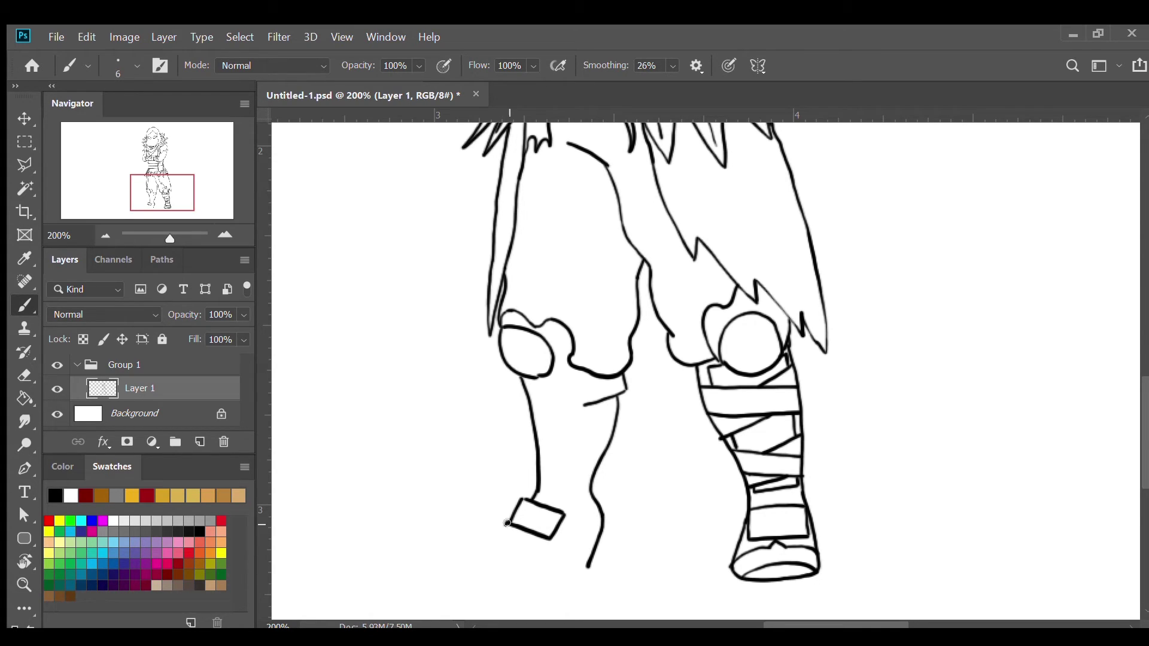
Draw the left-hand shoe pointing outward, with a closed sole and curved seams across the instep and toe
{"action": "left_click_drag", "start_coordinate": [508, 523], "coordinate": [453, 561]}
{"action": "mouse_move", "coordinate": [451, 565]}
{"action": "left_mouse_down"}
{"action": "mouse_move", "coordinate": [495, 580]}
{"action": "mouse_move", "coordinate": [556, 559]}
{"action": "left_mouse_up"}
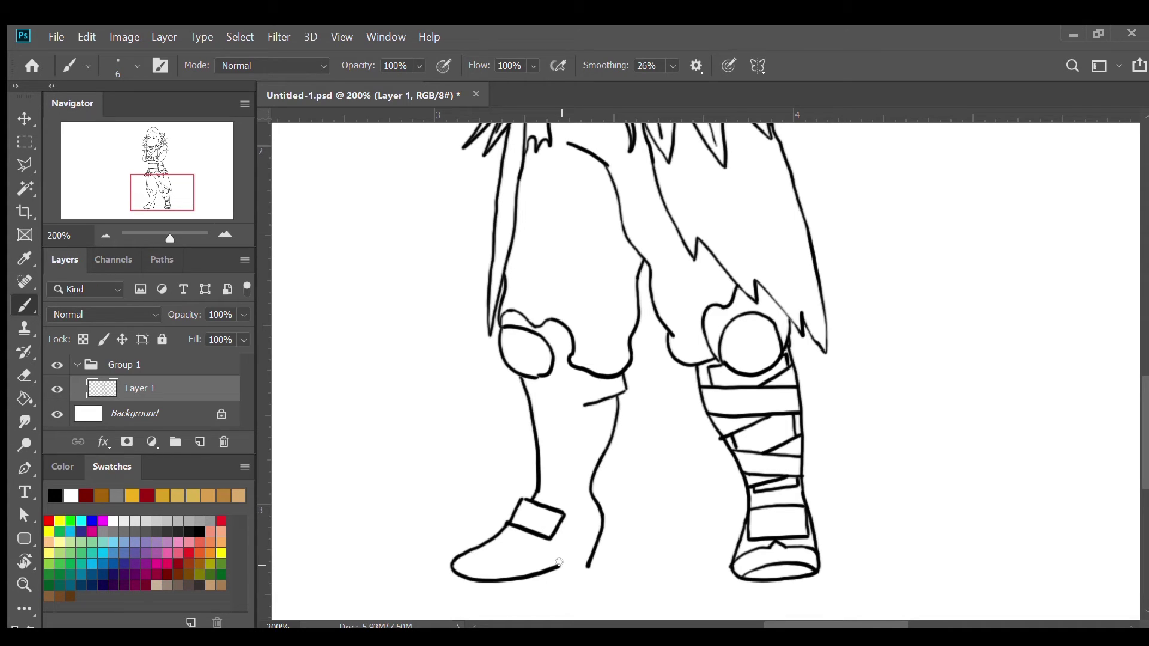
{"action": "left_click_drag", "start_coordinate": [556, 566], "coordinate": [589, 566]}
{"action": "left_click_drag", "start_coordinate": [500, 530], "coordinate": [539, 565]}
{"action": "left_click_drag", "start_coordinate": [480, 547], "coordinate": [502, 573]}
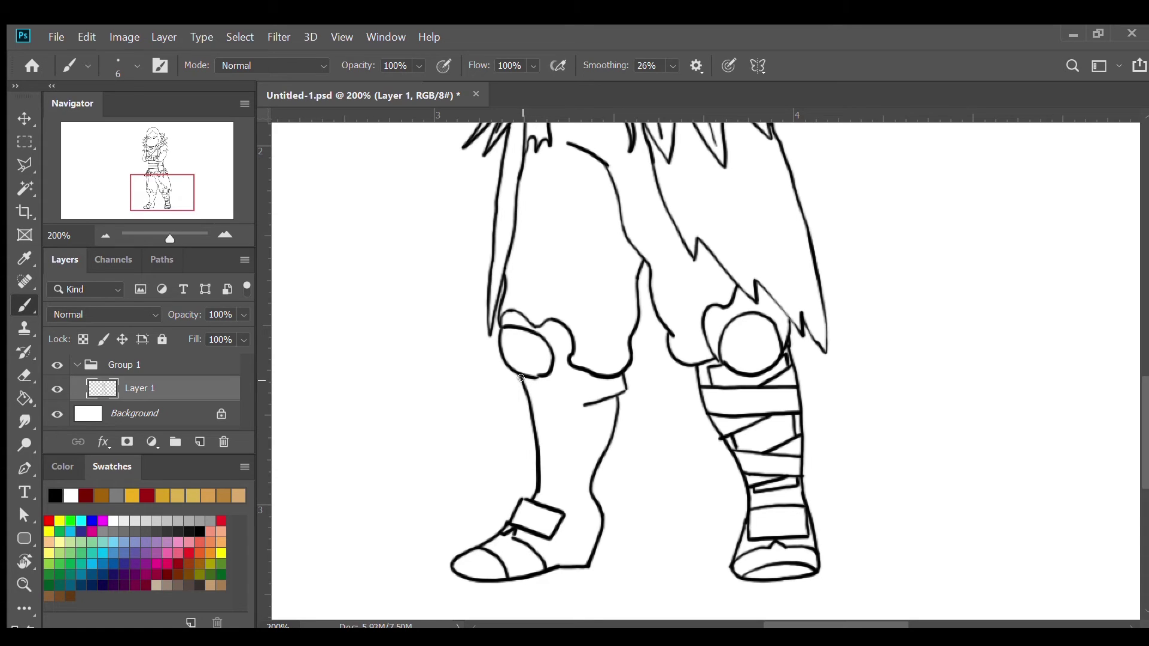
Draw crossing bandage wraps down the left-hand shin from the knee pad to the ankle band
{"action": "mouse_move", "coordinate": [521, 378]}
{"action": "left_mouse_down"}
{"action": "mouse_move", "coordinate": [574, 385]}
{"action": "mouse_move", "coordinate": [574, 405]}
{"action": "left_mouse_up"}
{"action": "left_click_drag", "start_coordinate": [531, 402], "coordinate": [616, 426]}
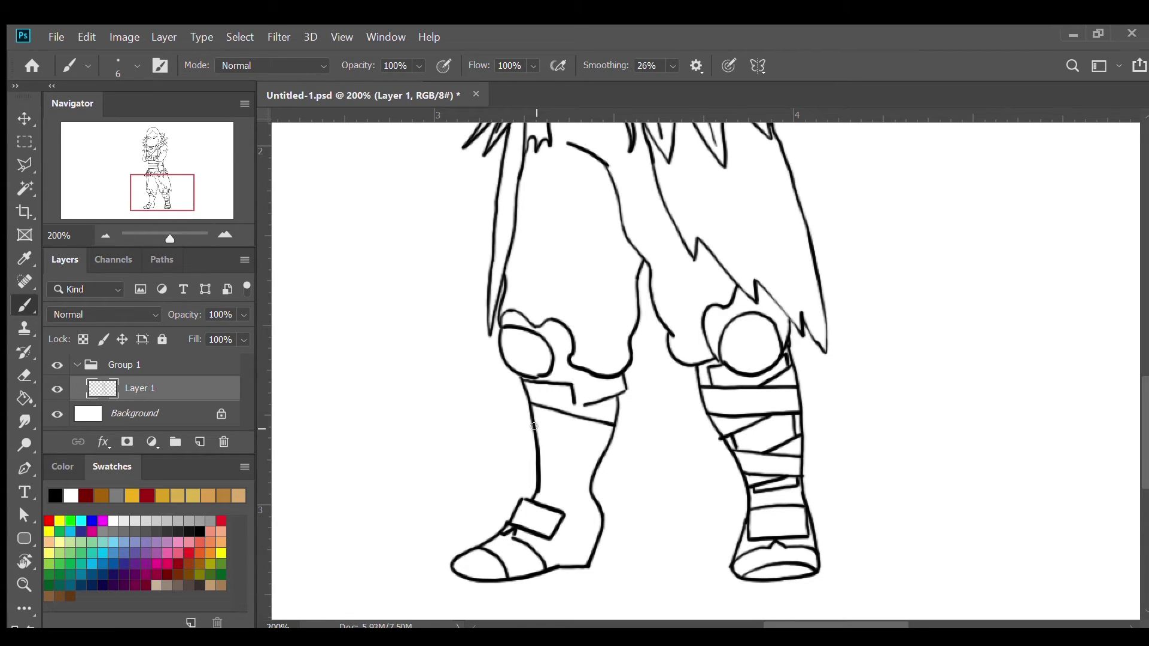
{"action": "left_click_drag", "start_coordinate": [536, 427], "coordinate": [594, 441]}
{"action": "left_click_drag", "start_coordinate": [573, 402], "coordinate": [545, 409]}
{"action": "left_click_drag", "start_coordinate": [536, 438], "coordinate": [616, 416]}
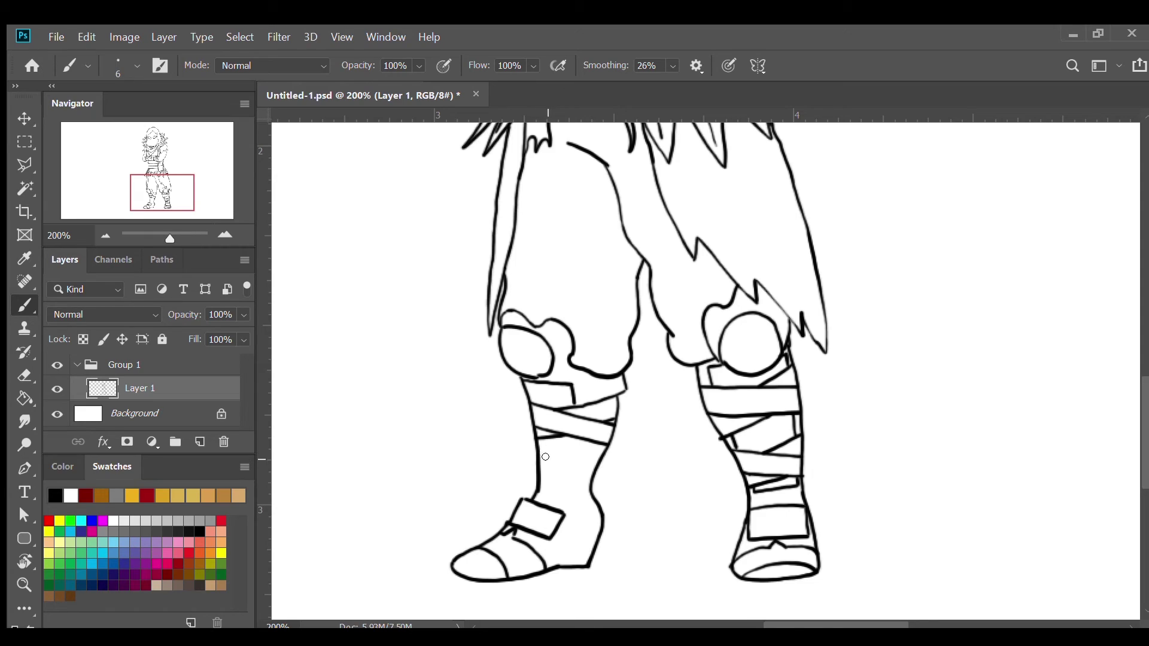
{"action": "mouse_move", "coordinate": [540, 454]}
{"action": "left_mouse_down"}
{"action": "mouse_move", "coordinate": [593, 473]}
{"action": "mouse_move", "coordinate": [580, 487]}
{"action": "mouse_move", "coordinate": [595, 492]}
{"action": "mouse_move", "coordinate": [578, 472]}
{"action": "mouse_move", "coordinate": [599, 452]}
{"action": "left_mouse_up"}
{"action": "left_click_drag", "start_coordinate": [578, 437], "coordinate": [579, 455]}
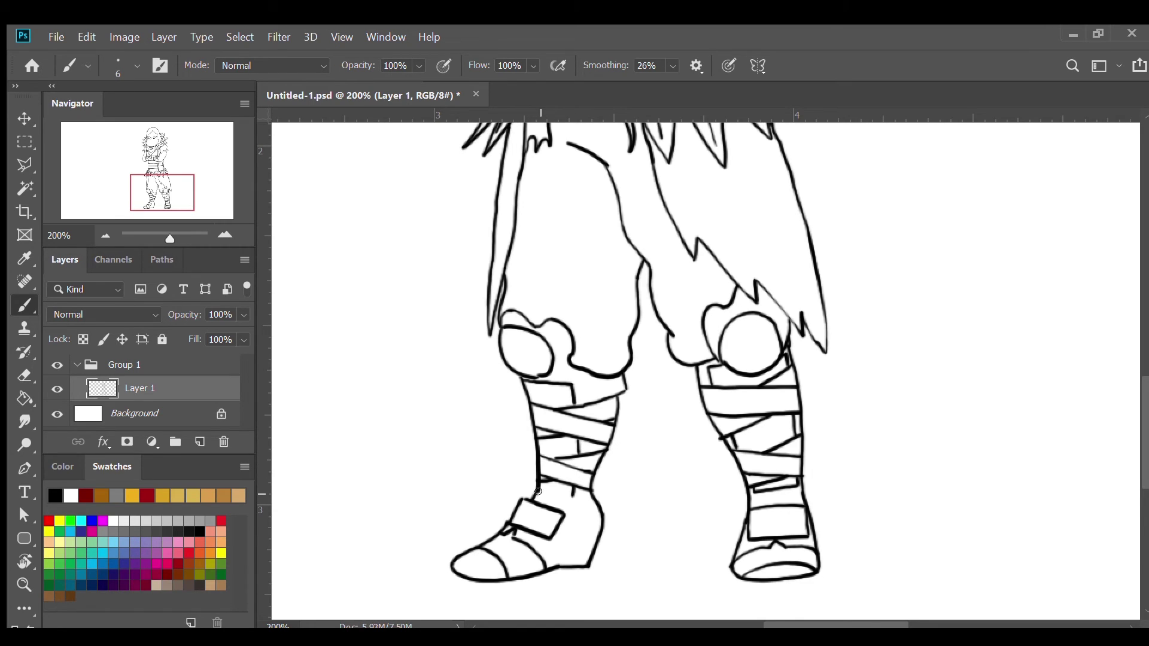
{"action": "left_click_drag", "start_coordinate": [537, 492], "coordinate": [571, 496]}
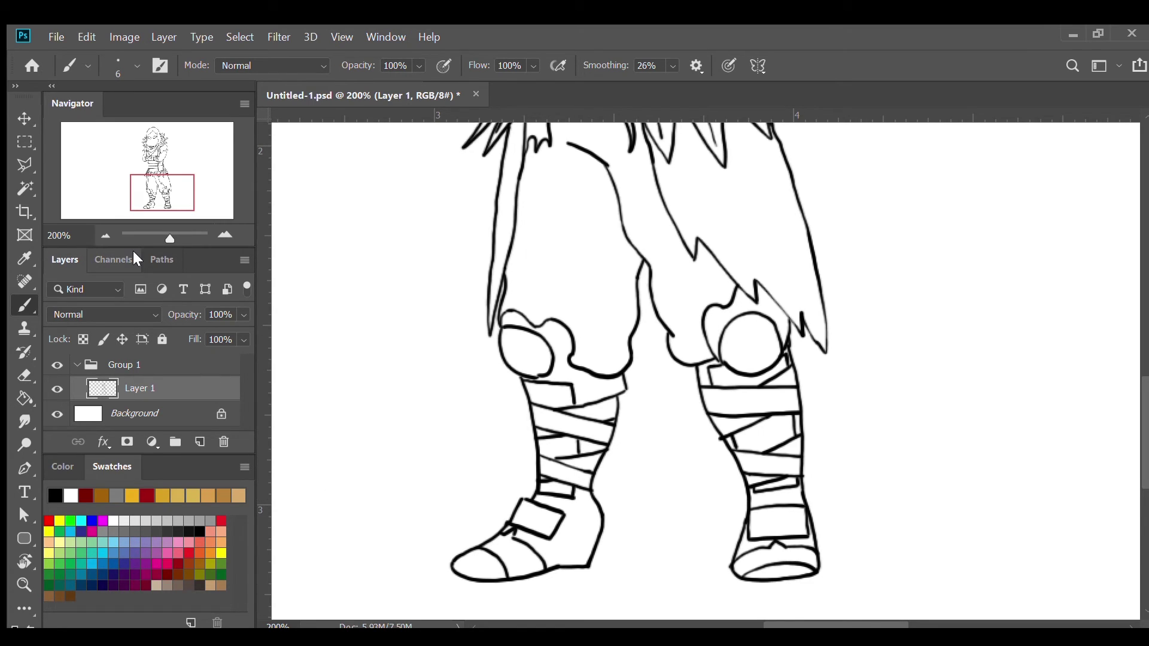
Draw ragged, pointed cloth ends hanging behind the outer side of both shins, with an oval hole in the right-hand one
{"action": "left_click", "coordinate": [97, 233]}
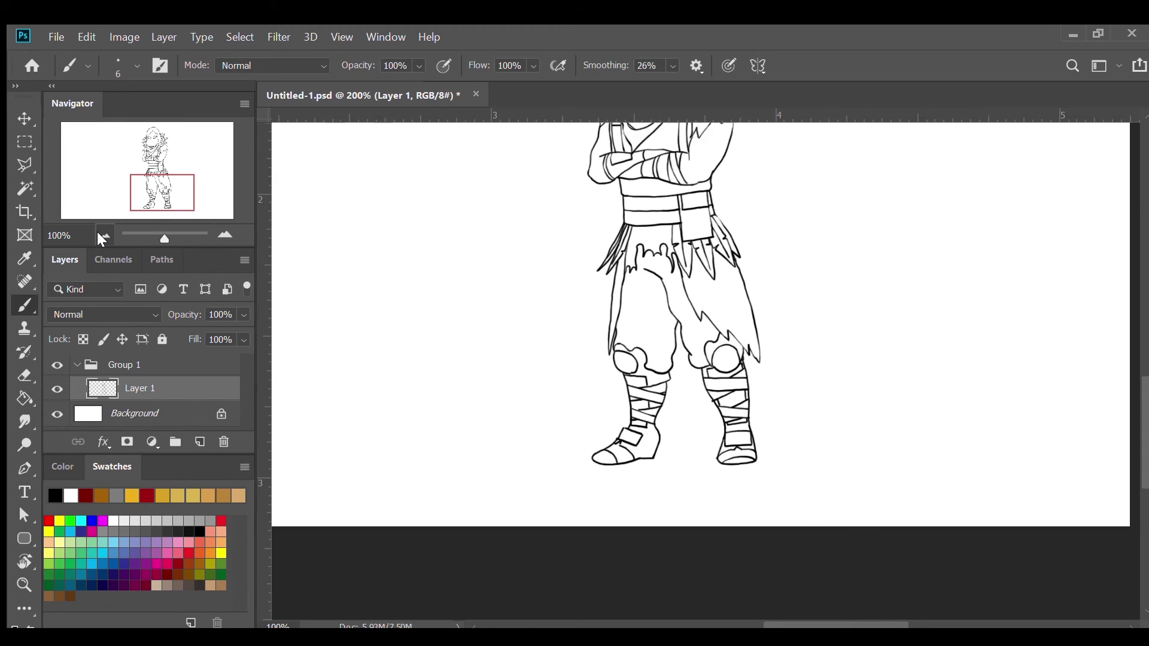
{"action": "left_click", "coordinate": [101, 231]}
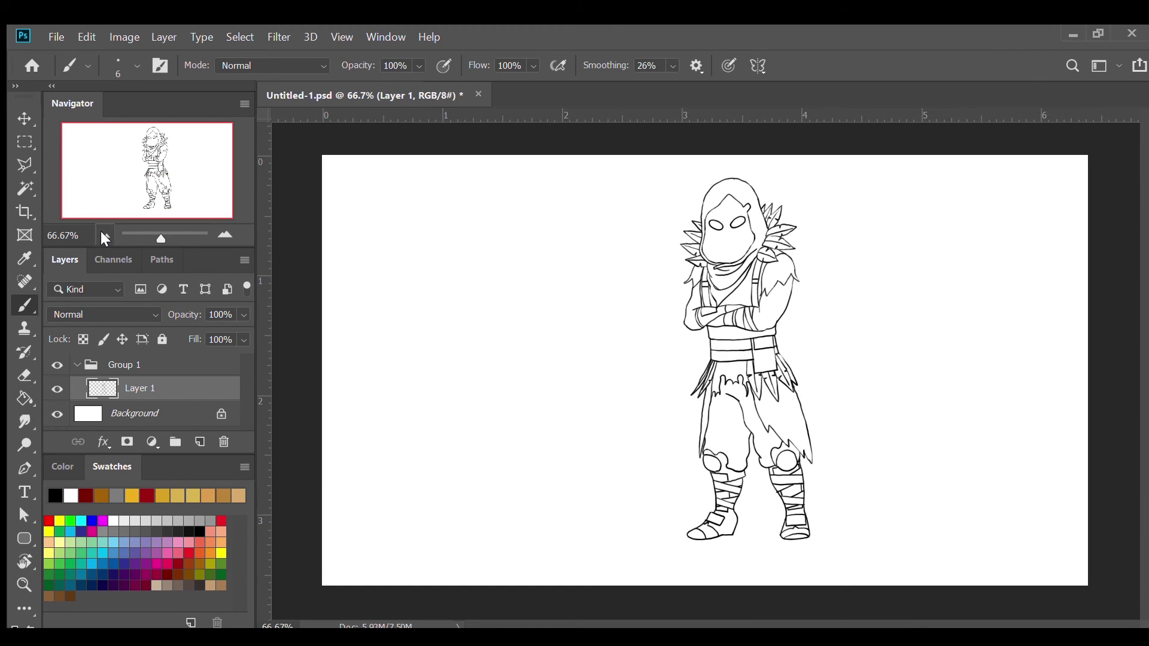
{"action": "left_click", "coordinate": [230, 238]}
{"action": "left_click", "coordinate": [229, 238]}
{"action": "left_click_drag", "start_coordinate": [187, 195], "coordinate": [199, 206]}
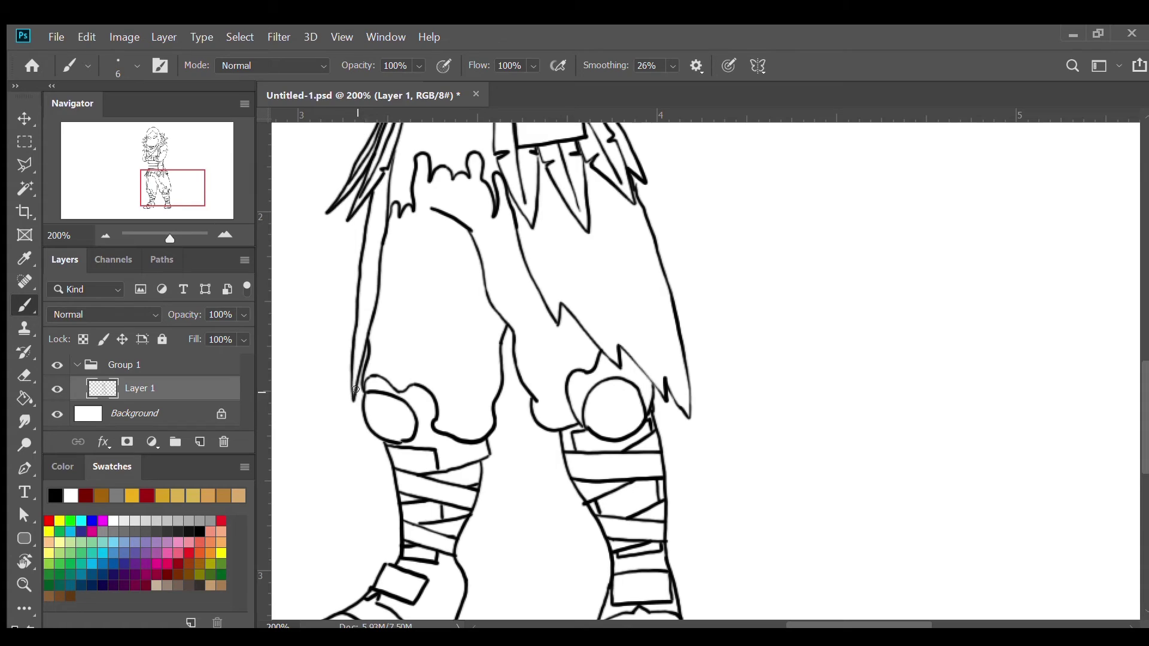
{"action": "mouse_move", "coordinate": [359, 389]}
{"action": "left_mouse_down"}
{"action": "mouse_move", "coordinate": [352, 482]}
{"action": "mouse_move", "coordinate": [366, 470]}
{"action": "mouse_move", "coordinate": [364, 523]}
{"action": "mouse_move", "coordinate": [390, 514]}
{"action": "mouse_move", "coordinate": [389, 469]}
{"action": "left_mouse_up"}
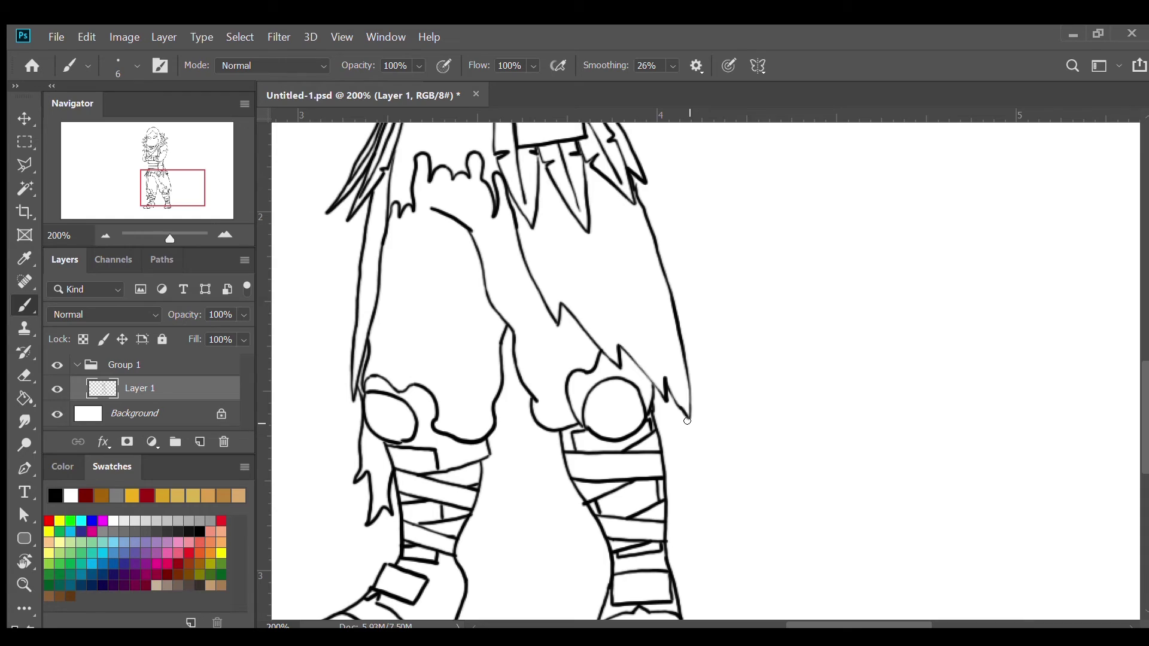
{"action": "mouse_move", "coordinate": [686, 418]}
{"action": "left_mouse_down"}
{"action": "mouse_move", "coordinate": [708, 489]}
{"action": "mouse_move", "coordinate": [691, 491]}
{"action": "mouse_move", "coordinate": [696, 528]}
{"action": "mouse_move", "coordinate": [663, 499]}
{"action": "mouse_move", "coordinate": [665, 466]}
{"action": "mouse_move", "coordinate": [680, 482]}
{"action": "mouse_move", "coordinate": [681, 448]}
{"action": "mouse_move", "coordinate": [664, 444]}
{"action": "mouse_move", "coordinate": [660, 467]}
{"action": "left_mouse_up"}
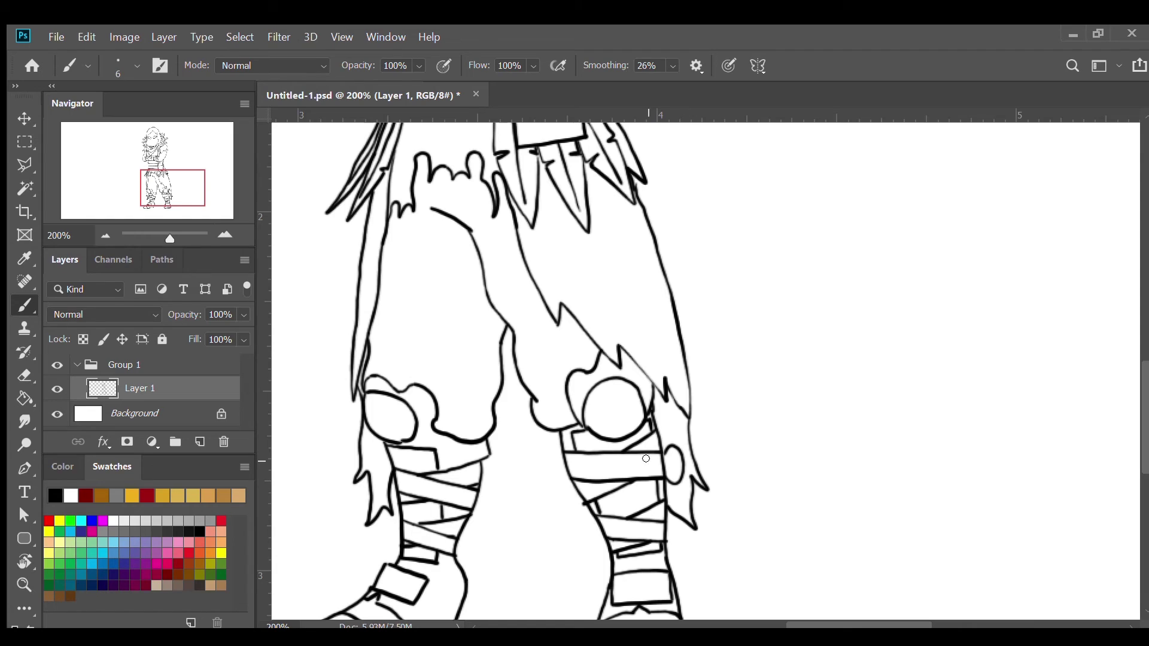
Draw a notched center plate on the upper waist belt, with vertical strap lines on both sides of it
{"action": "scroll", "coordinate": [661, 460], "scroll_direction": "up", "scroll_amount": 2}
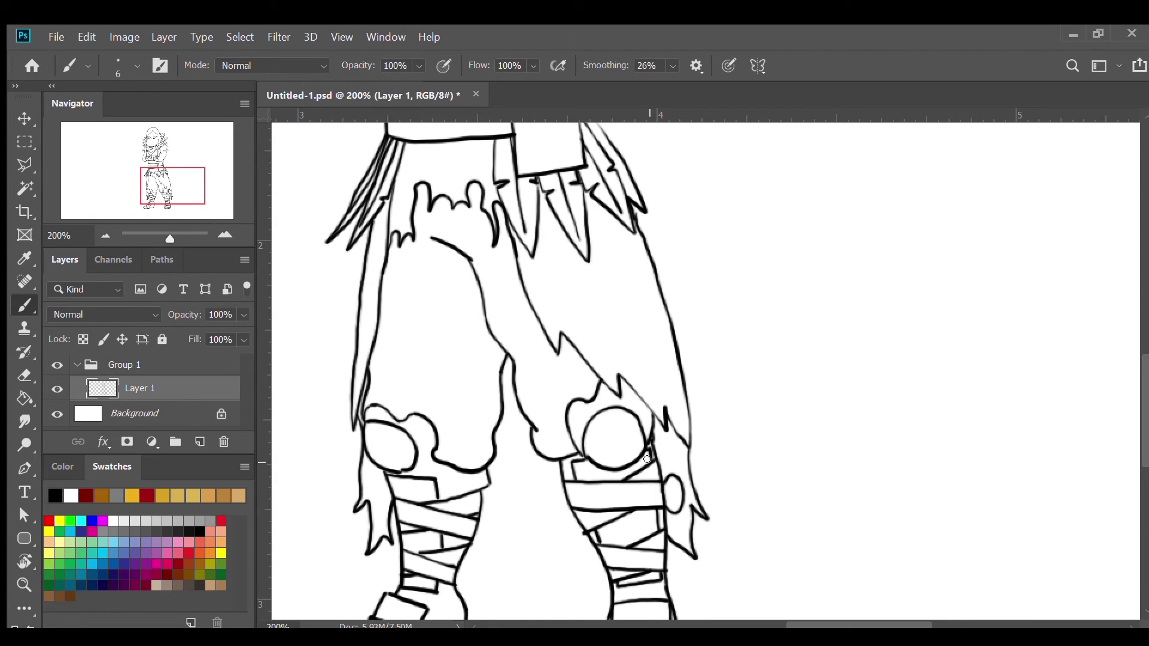
{"action": "scroll", "coordinate": [598, 477], "scroll_direction": "down", "scroll_amount": 3}
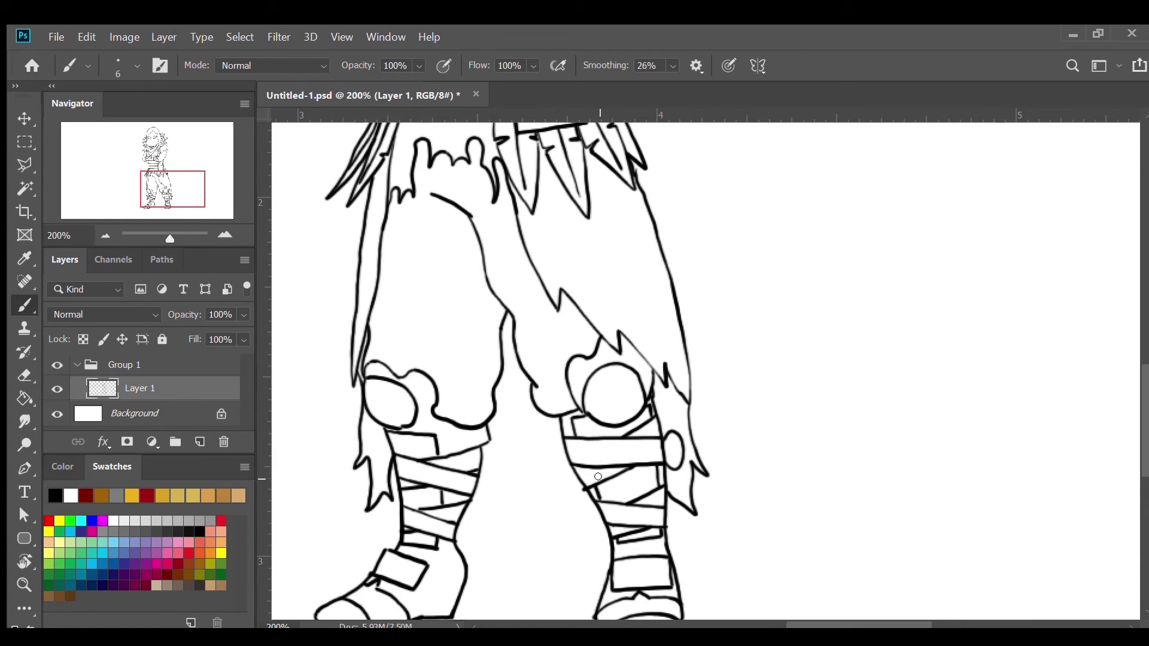
{"action": "scroll", "coordinate": [603, 477], "scroll_direction": "up", "scroll_amount": 10}
{"action": "scroll", "coordinate": [602, 477], "scroll_direction": "up", "scroll_amount": 7}
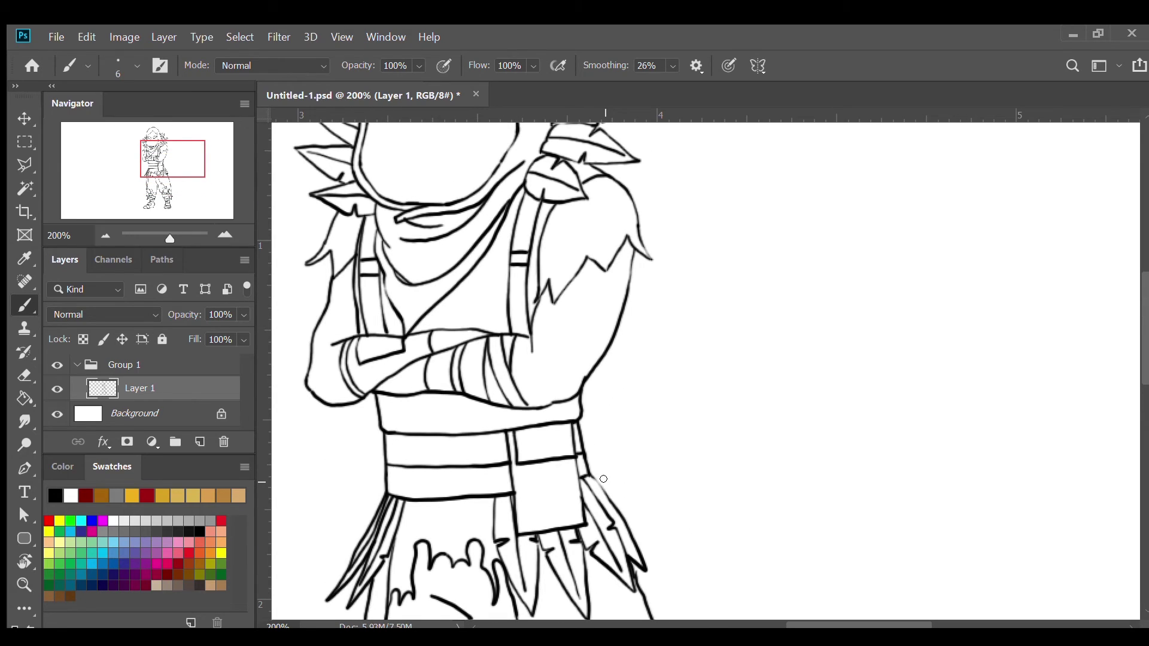
{"action": "scroll", "coordinate": [604, 478], "scroll_direction": "down", "scroll_amount": 3}
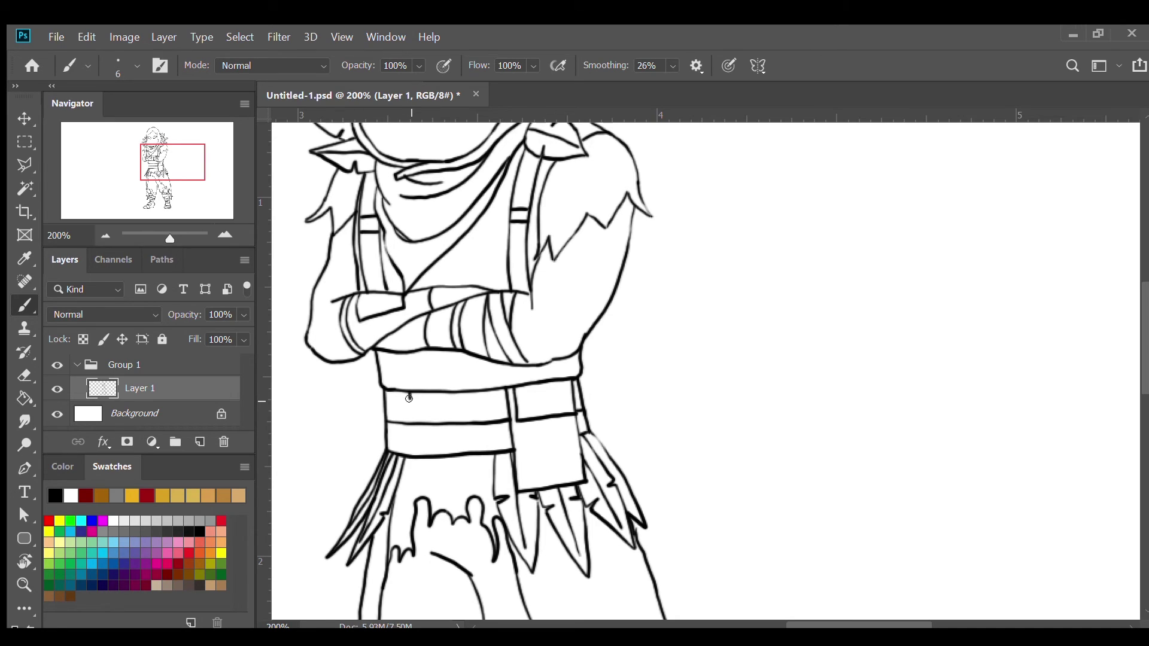
{"action": "left_click_drag", "start_coordinate": [410, 392], "coordinate": [414, 410]}
{"action": "left_click_drag", "start_coordinate": [411, 411], "coordinate": [408, 397]}
{"action": "left_click_drag", "start_coordinate": [453, 398], "coordinate": [451, 422]}
{"action": "mouse_move", "coordinate": [470, 391]}
{"action": "left_mouse_down"}
{"action": "mouse_move", "coordinate": [471, 422]}
{"action": "mouse_move", "coordinate": [481, 413]}
{"action": "mouse_move", "coordinate": [482, 424]}
{"action": "left_mouse_up"}
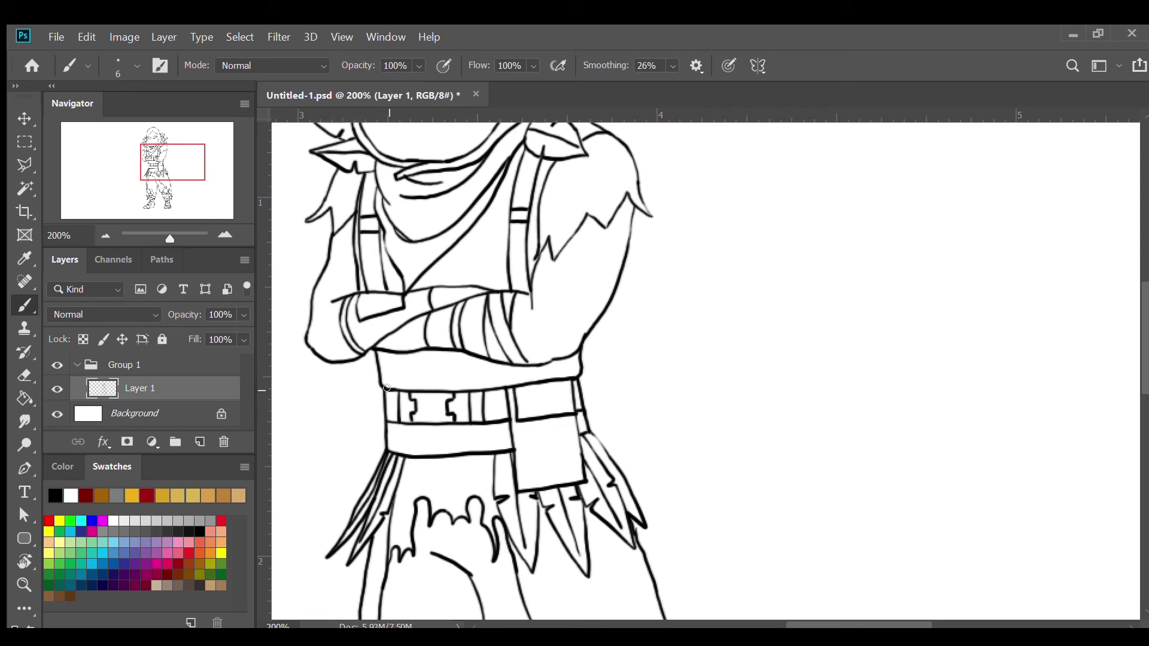
{"action": "left_click_drag", "start_coordinate": [389, 387], "coordinate": [388, 421]}
Draw a double-framed rectangular buckle with short prongs inside it on the lower waist belt, below the notched plate
{"action": "left_click_drag", "start_coordinate": [411, 422], "coordinate": [412, 457]}
{"action": "left_click_drag", "start_coordinate": [454, 423], "coordinate": [454, 457]}
{"action": "mouse_move", "coordinate": [417, 453]}
{"action": "left_mouse_down"}
{"action": "mouse_move", "coordinate": [422, 426]}
{"action": "mouse_move", "coordinate": [452, 428]}
{"action": "mouse_move", "coordinate": [426, 453]}
{"action": "mouse_move", "coordinate": [453, 453]}
{"action": "mouse_move", "coordinate": [450, 429]}
{"action": "left_mouse_up"}
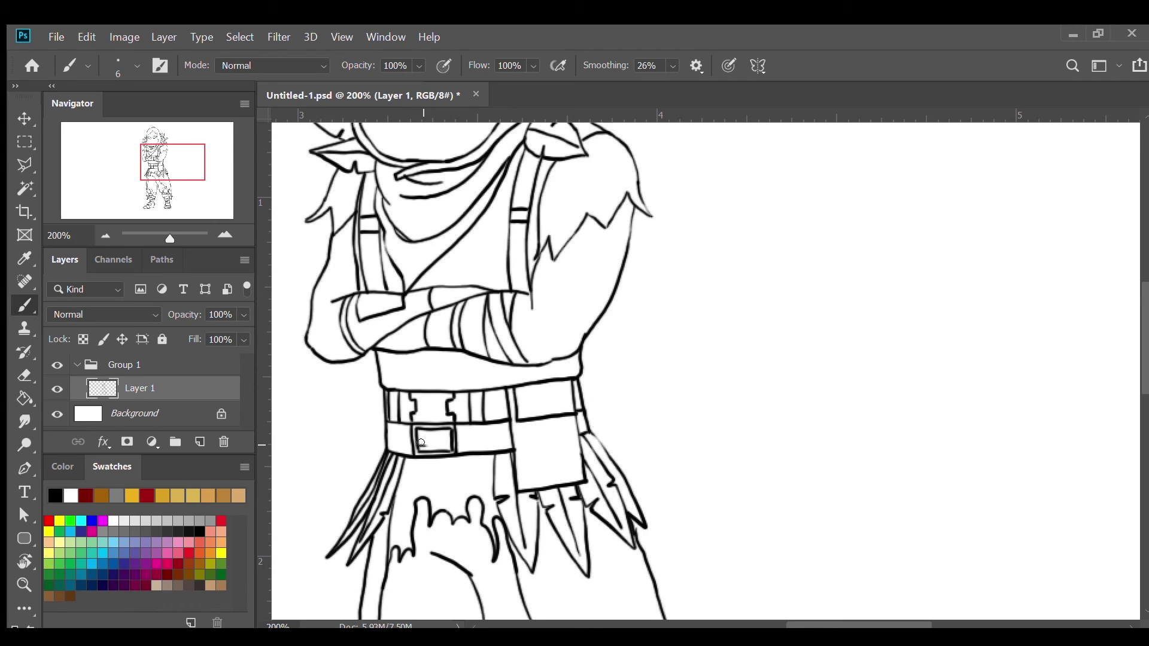
{"action": "left_click_drag", "start_coordinate": [419, 443], "coordinate": [428, 438]}
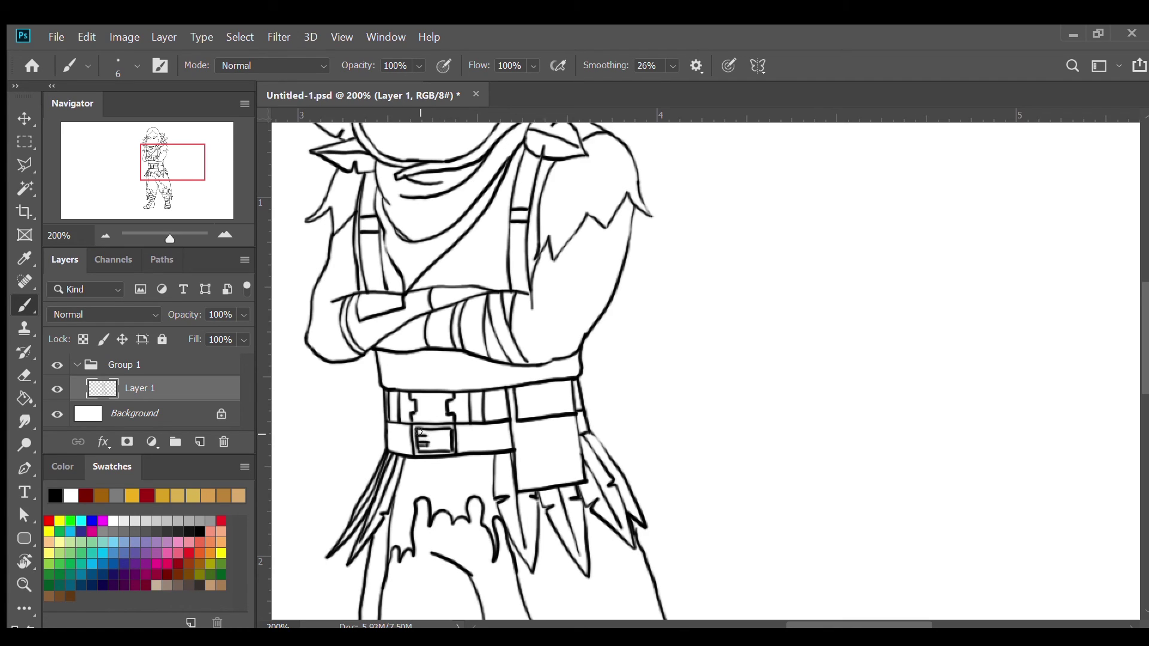